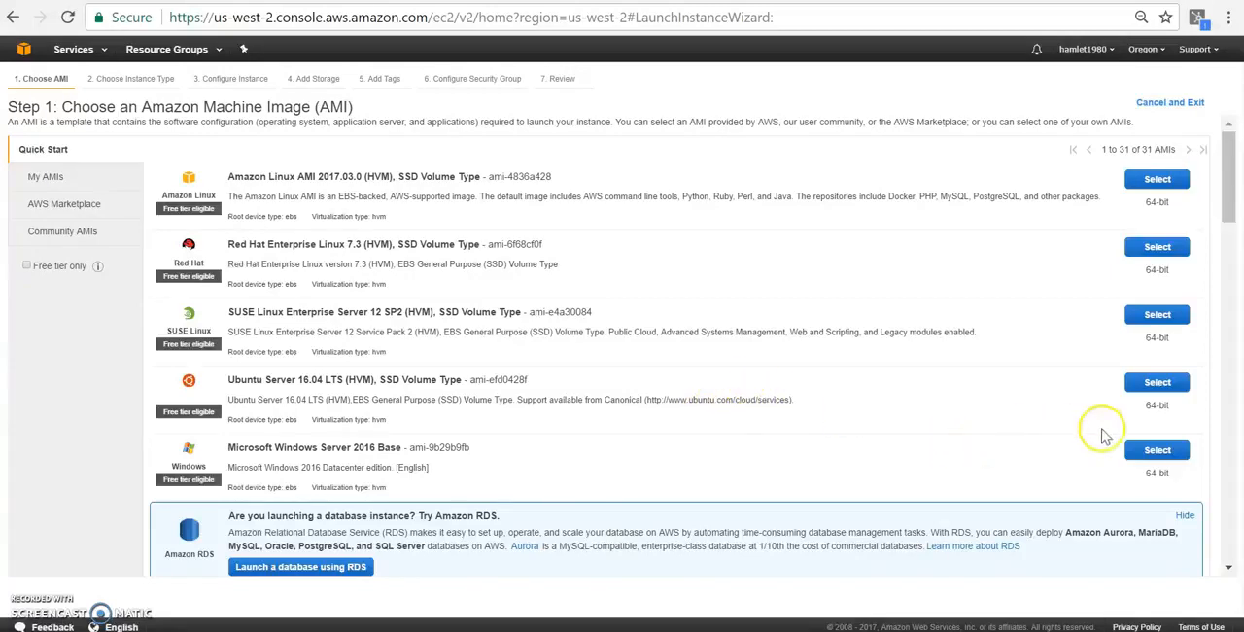
- Choose the Microsoft Windows Server 2016 Base AMI, keep the t2.micro instance type and continue to the instance details
click(1163, 451)
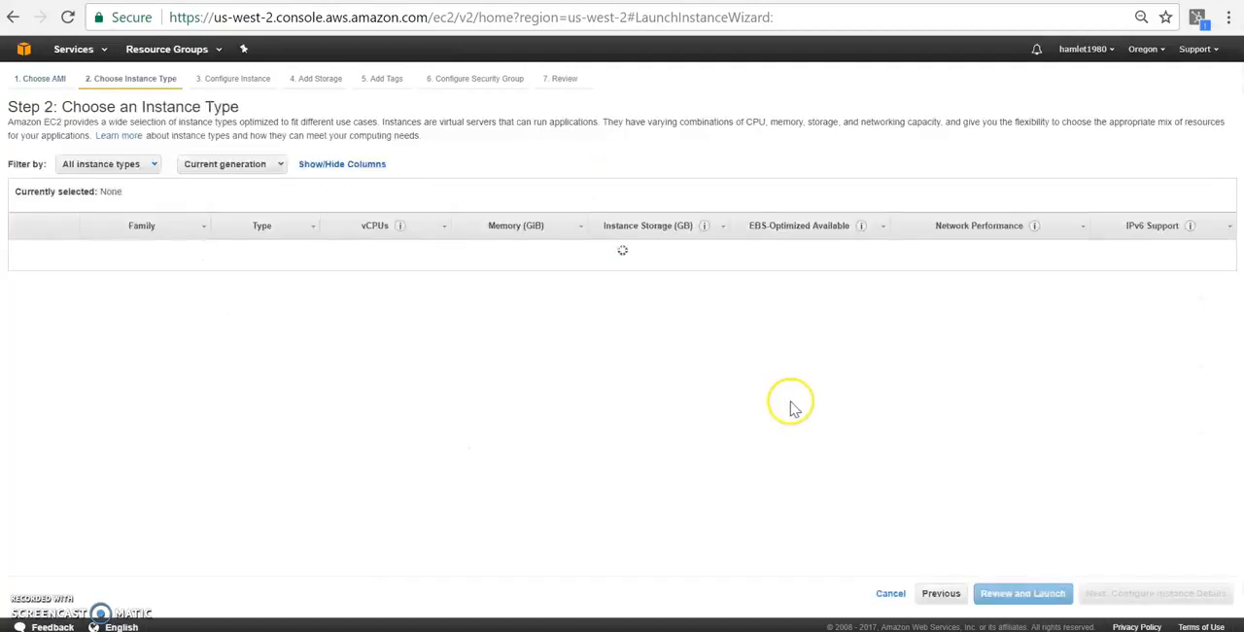
drag(639, 402, 548, 434)
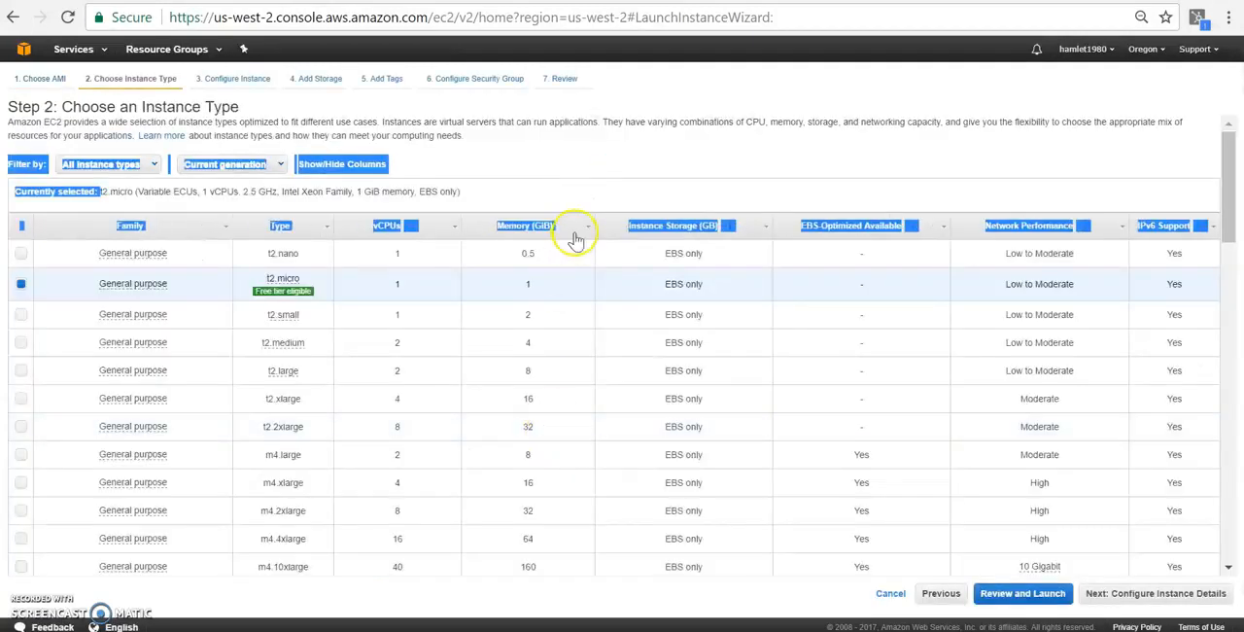
click(591, 187)
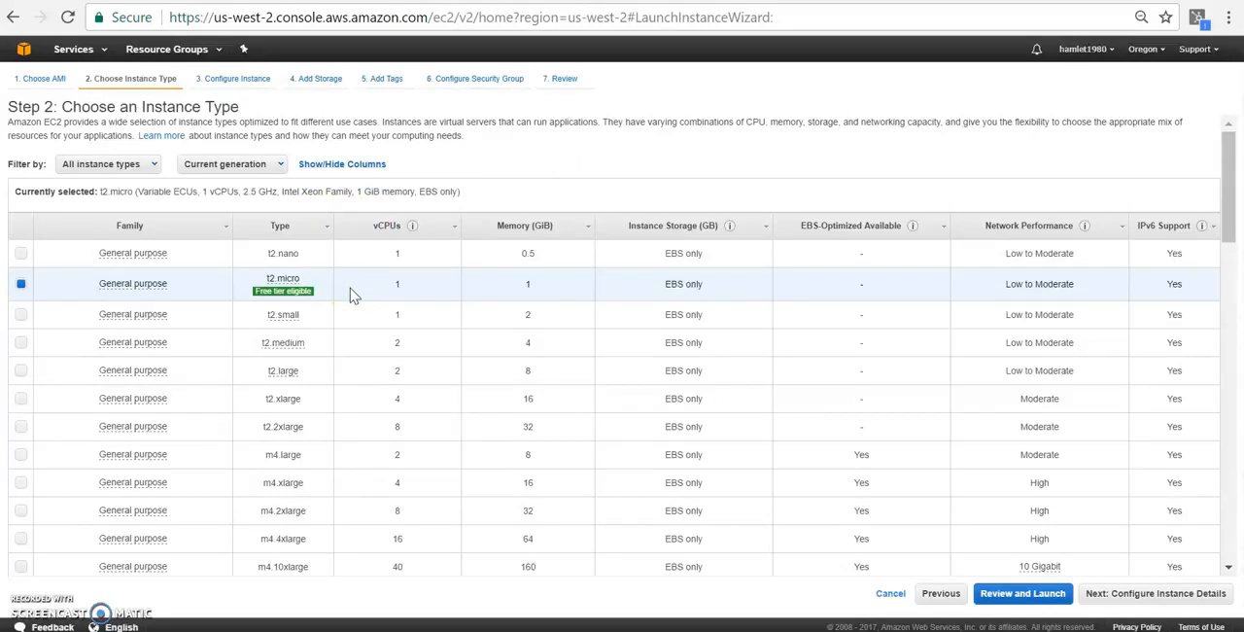
click(1123, 599)
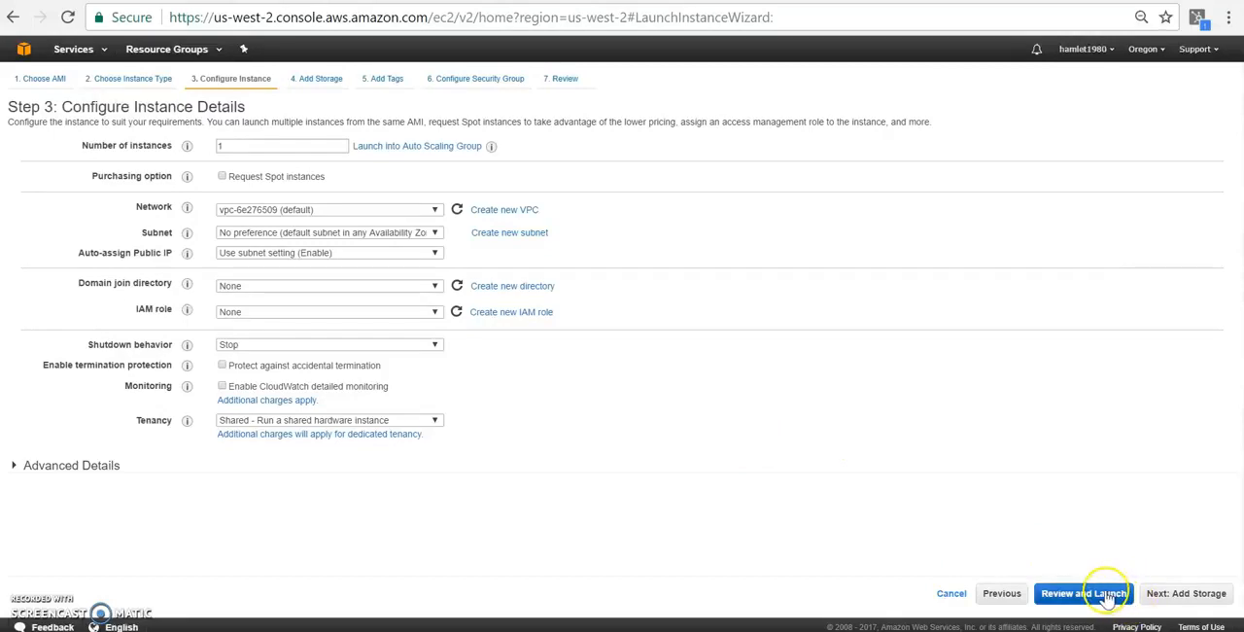
- Accept the default instance details, storage and tags, and proceed to the security group configuration
click(1198, 593)
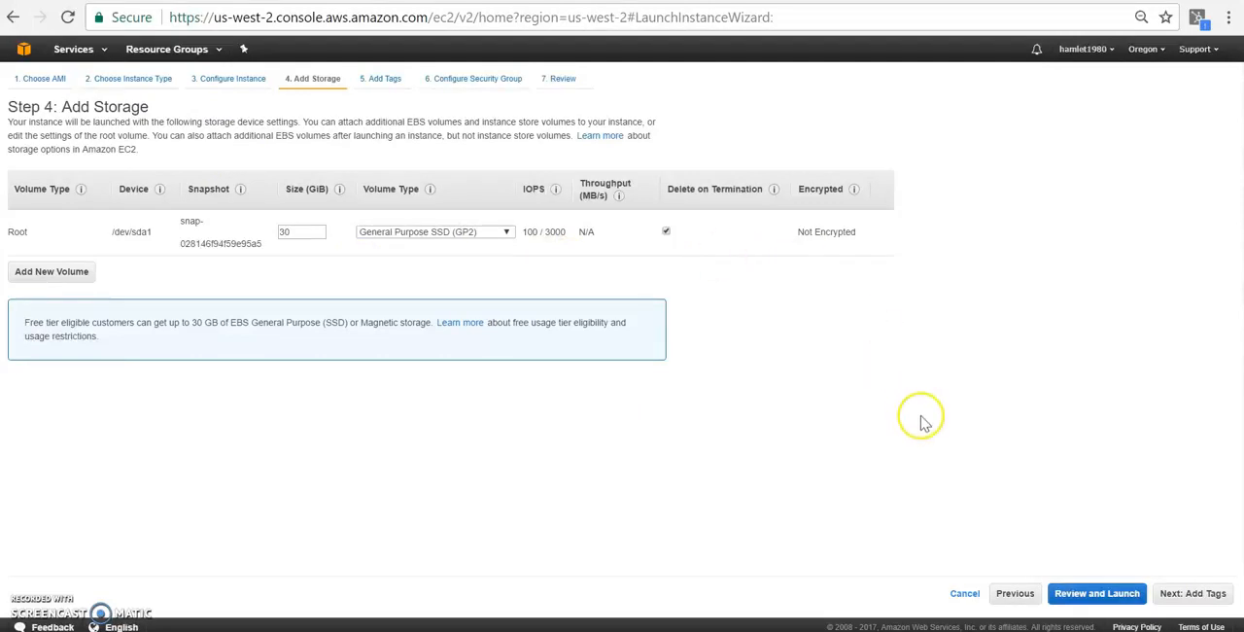
click(1178, 600)
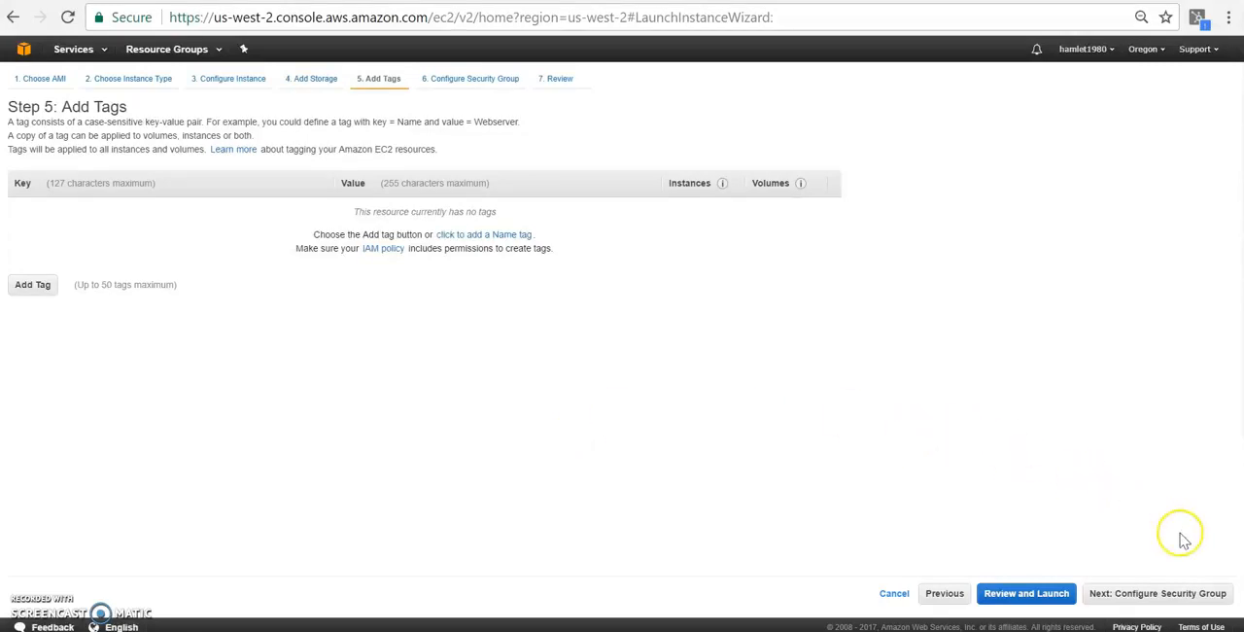
click(1179, 593)
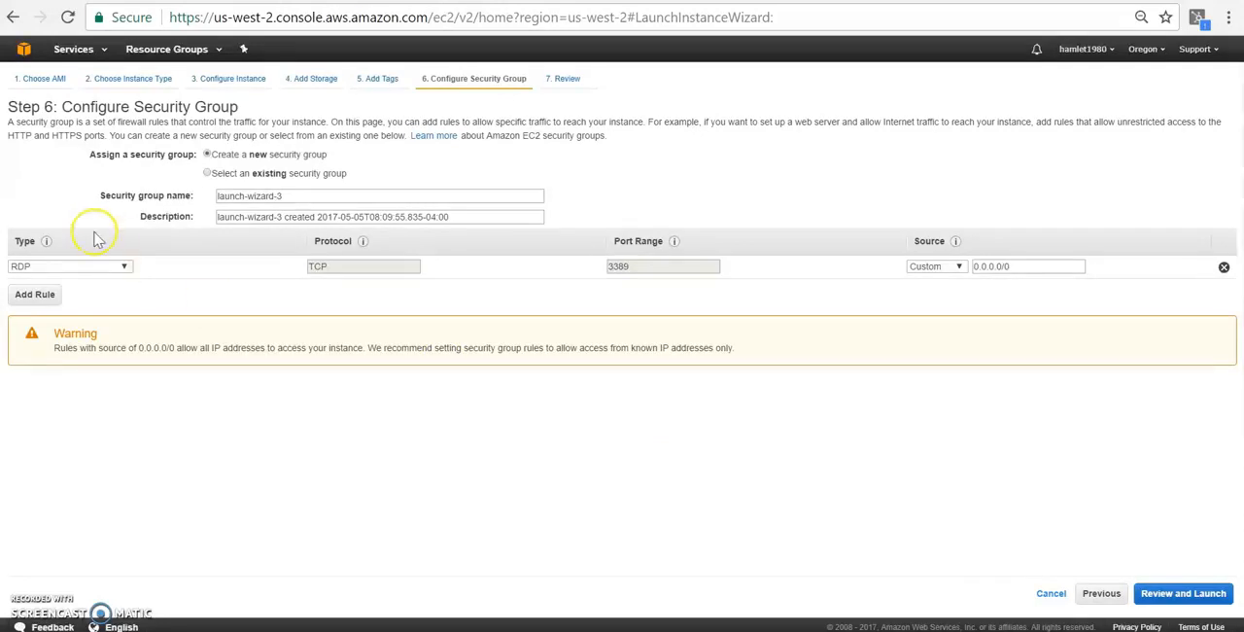
- Add a custom TCP rule for port 80 with source 0.0.0.0/0, ::/0 to the new security group
click(38, 295)
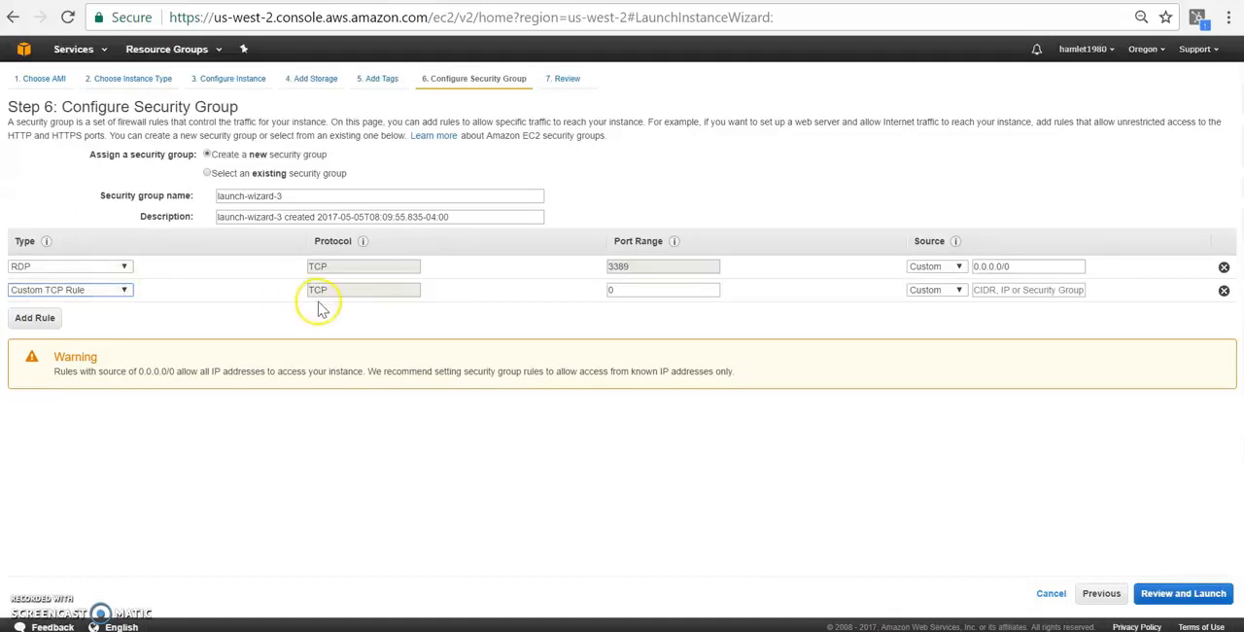
double_click(630, 291)
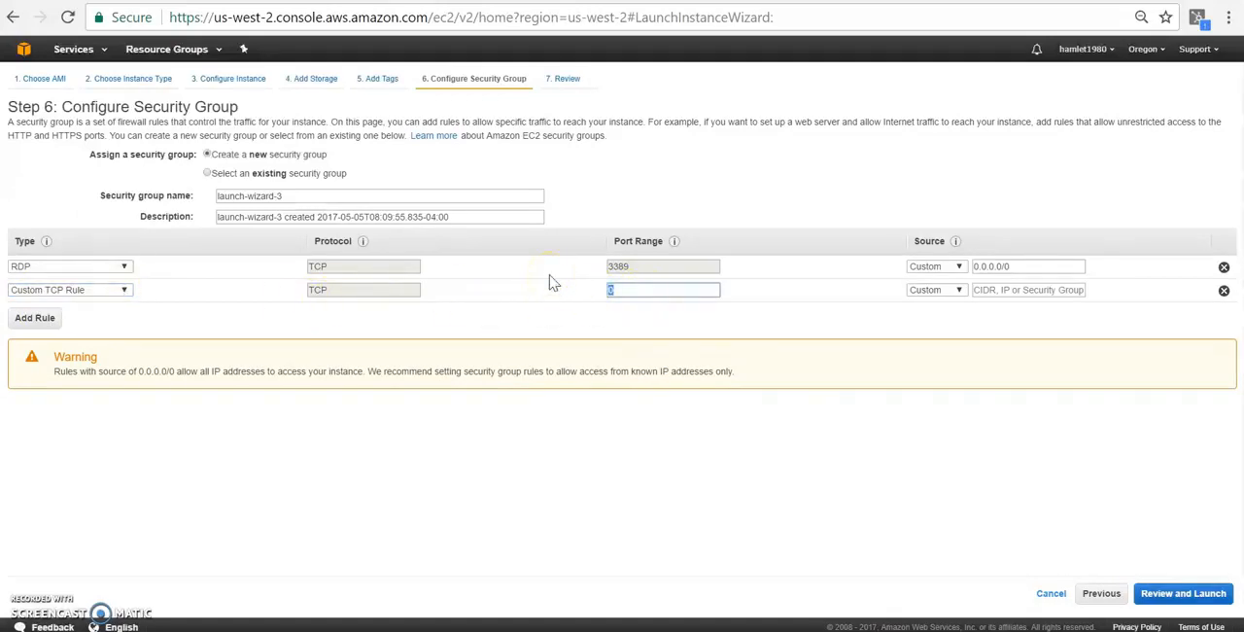
text(80)
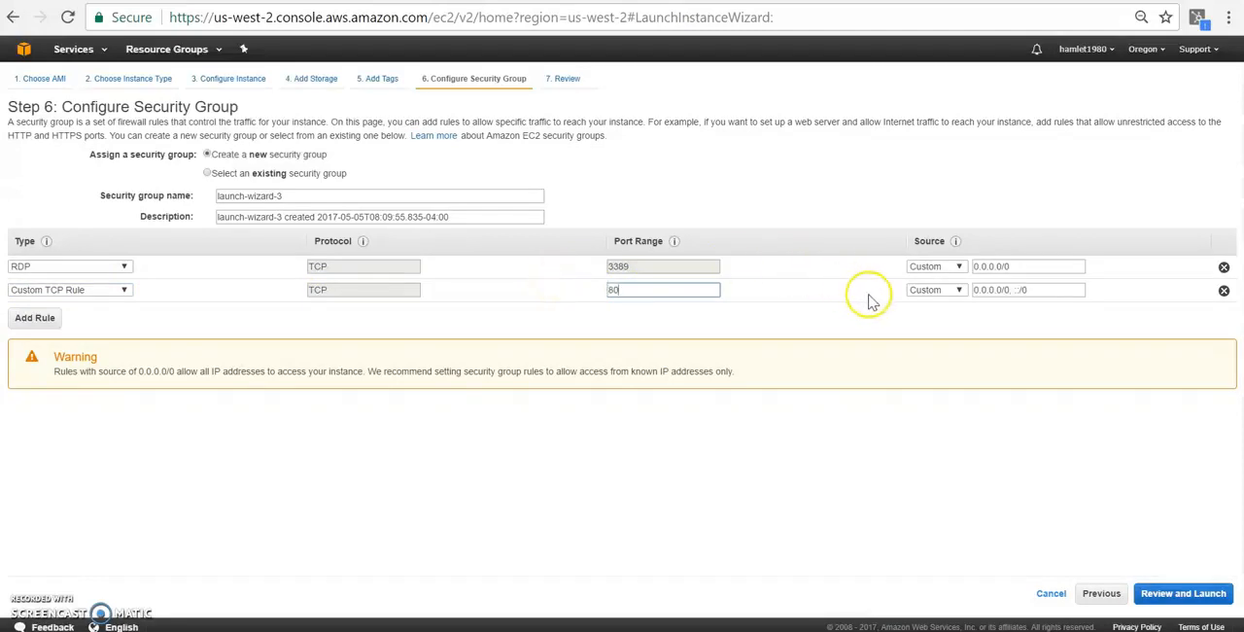
- Add a custom TCP rule for port 5060 with its source set to Anywhere
click(39, 320)
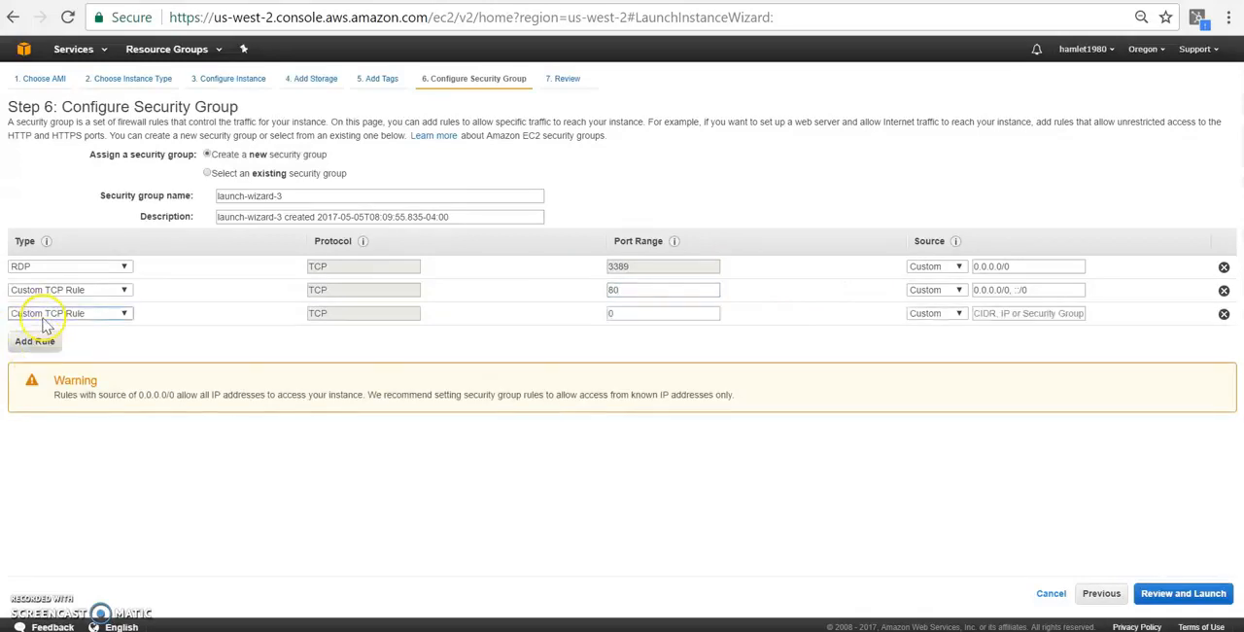
click(117, 315)
click(116, 324)
double_click(681, 313)
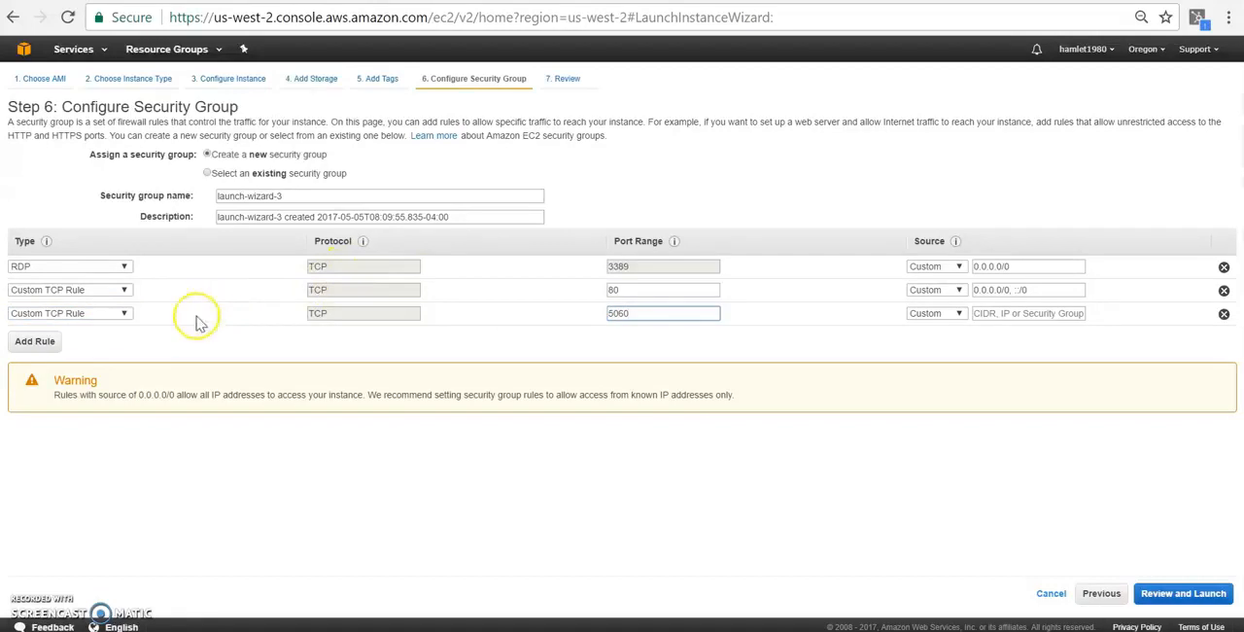
click(935, 316)
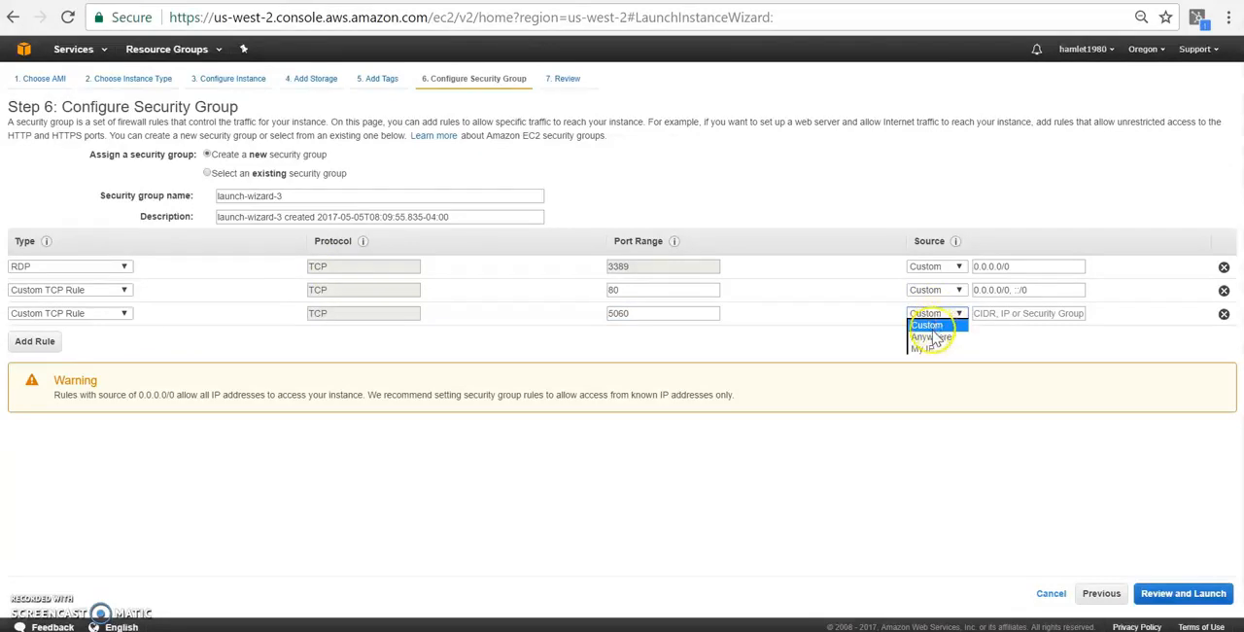
click(931, 339)
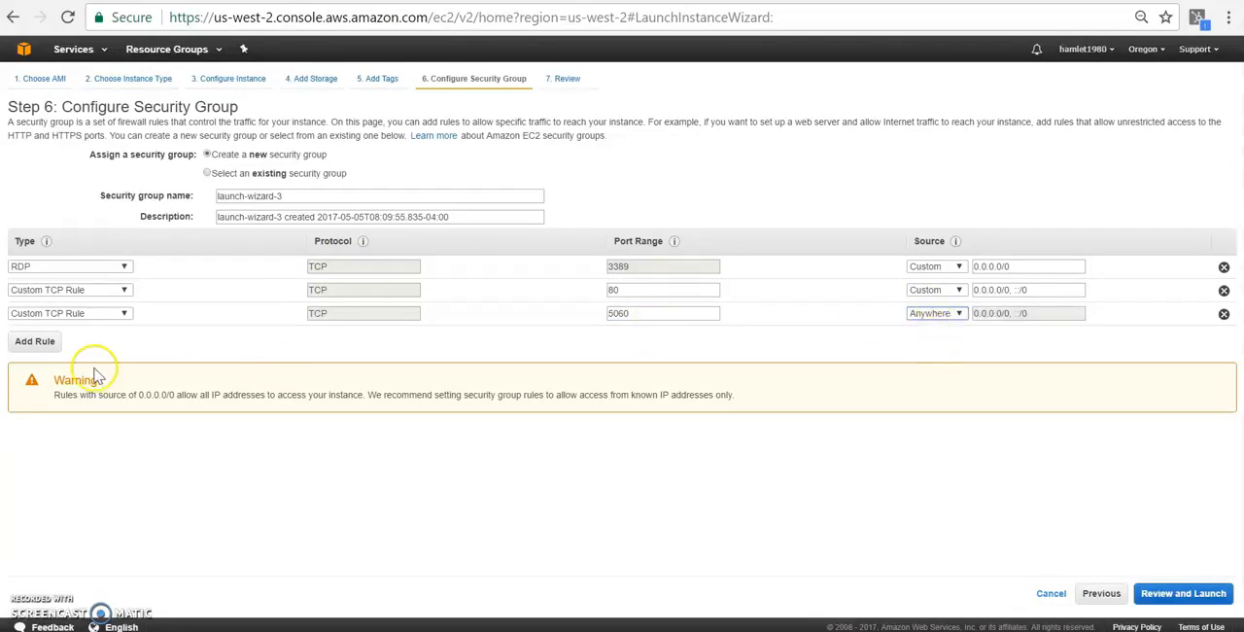
- Add a custom TCP rule for port 5061 with source Anywhere, and set the port 80 rule's source to Anywhere
click(36, 342)
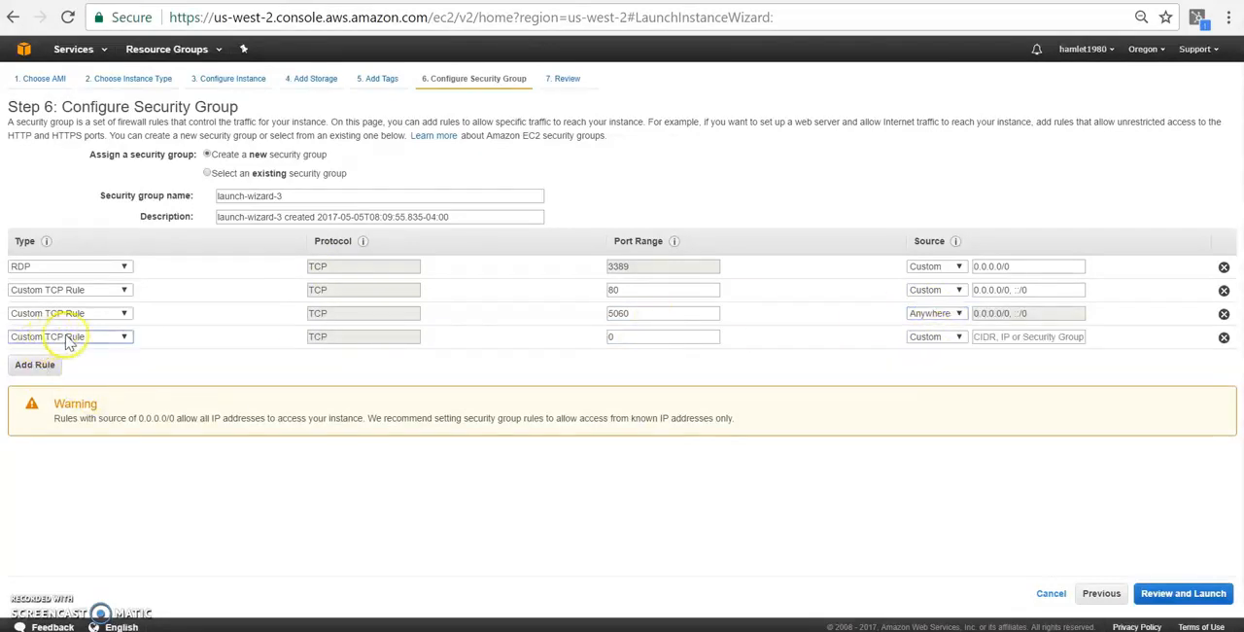
double_click(621, 338)
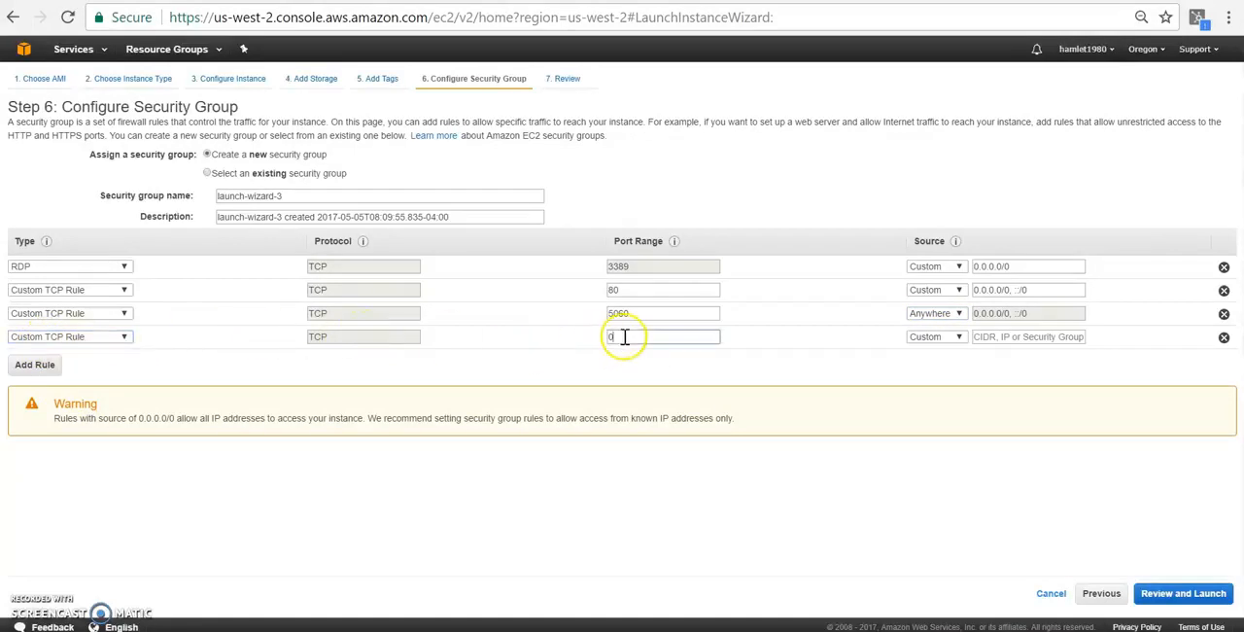
text(5061)
click(951, 338)
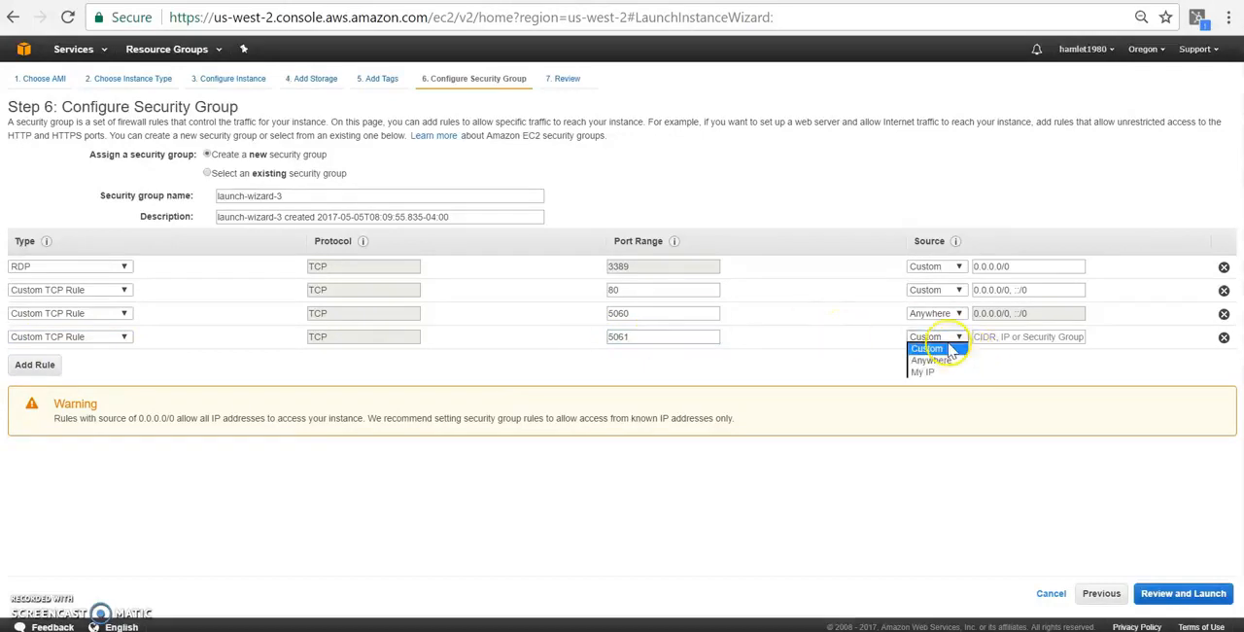
click(935, 361)
click(947, 294)
click(933, 314)
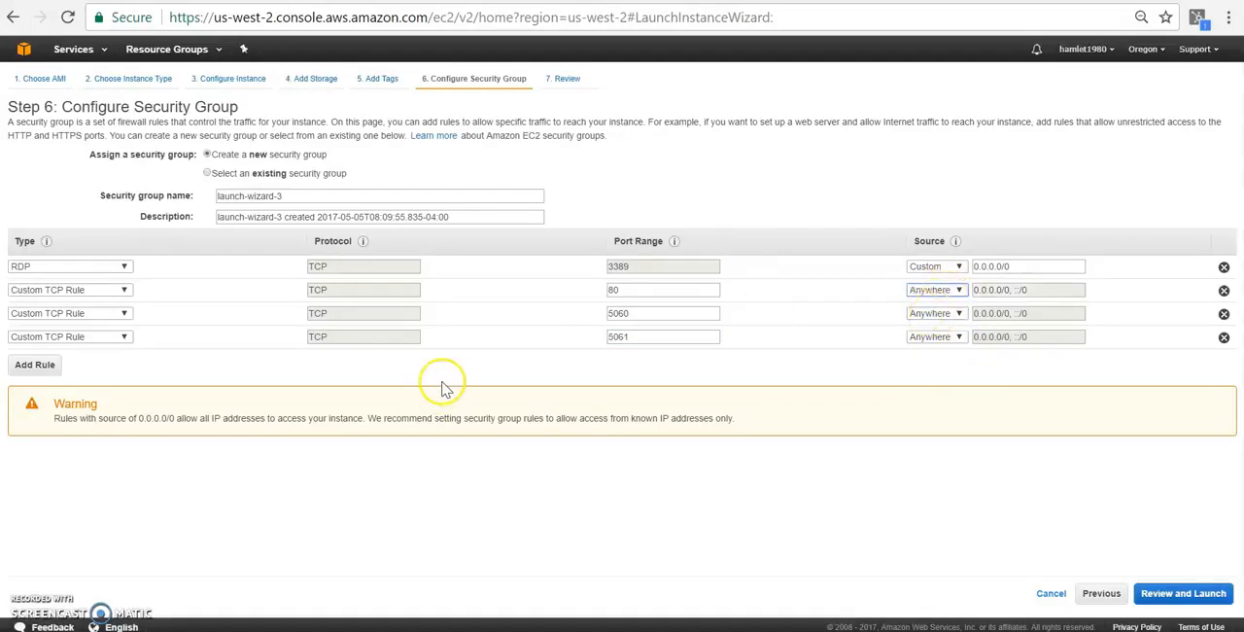
- Add a custom UDP rule for port 5060 with its source set to Anywhere
click(35, 365)
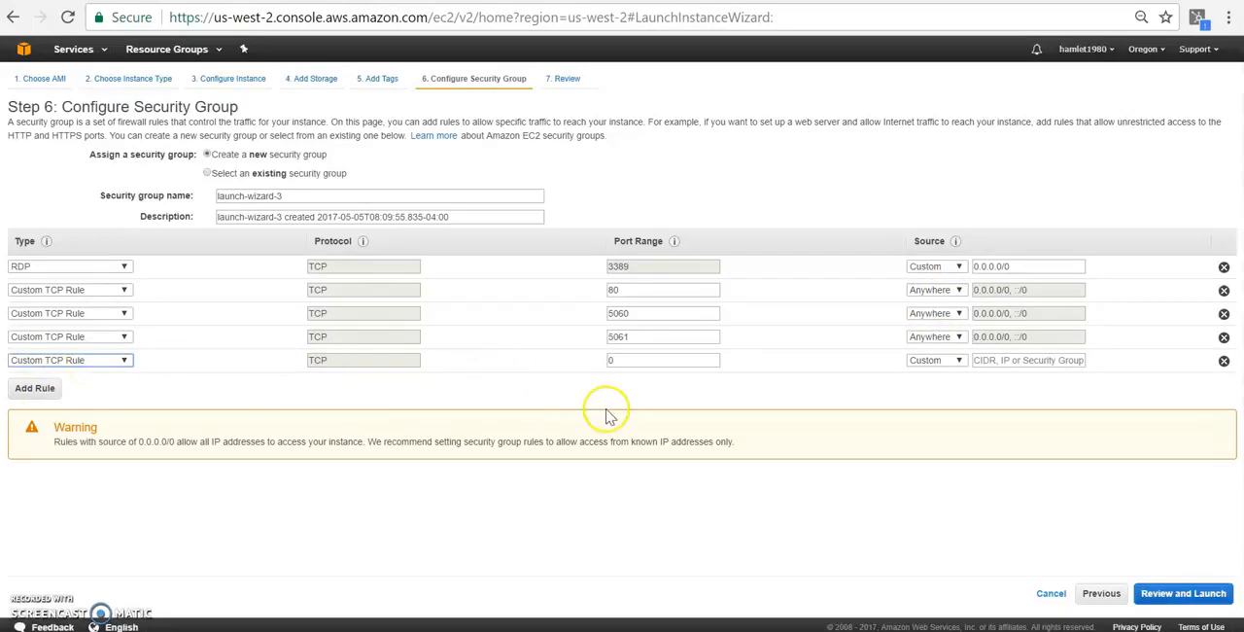
click(926, 364)
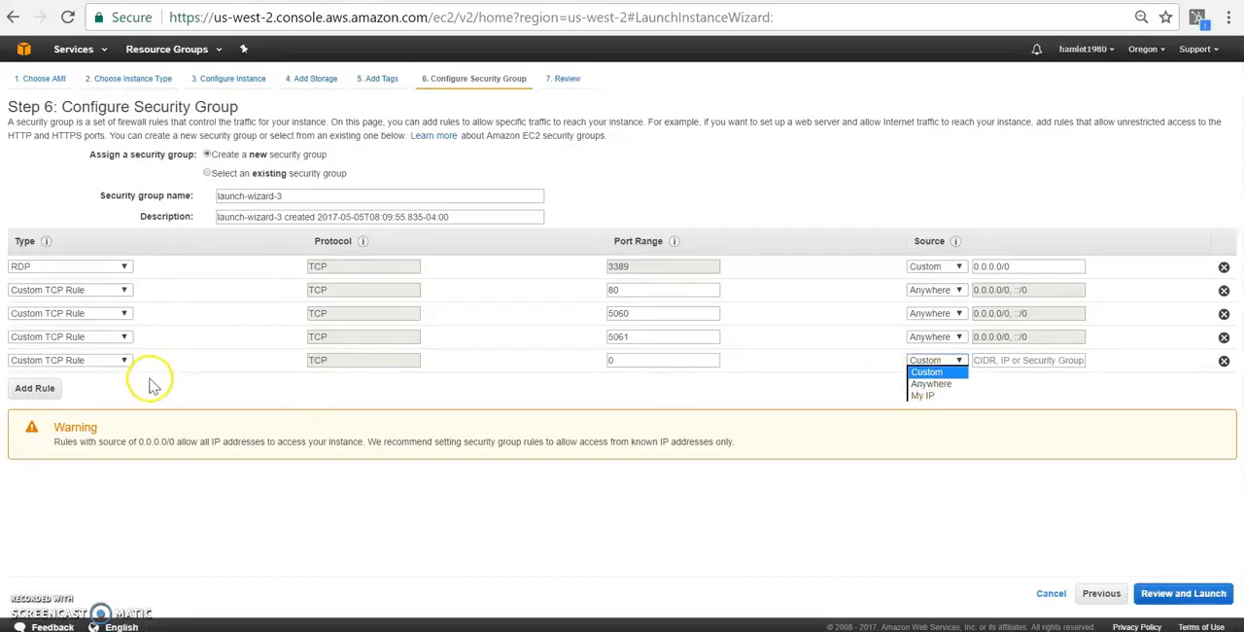
click(123, 361)
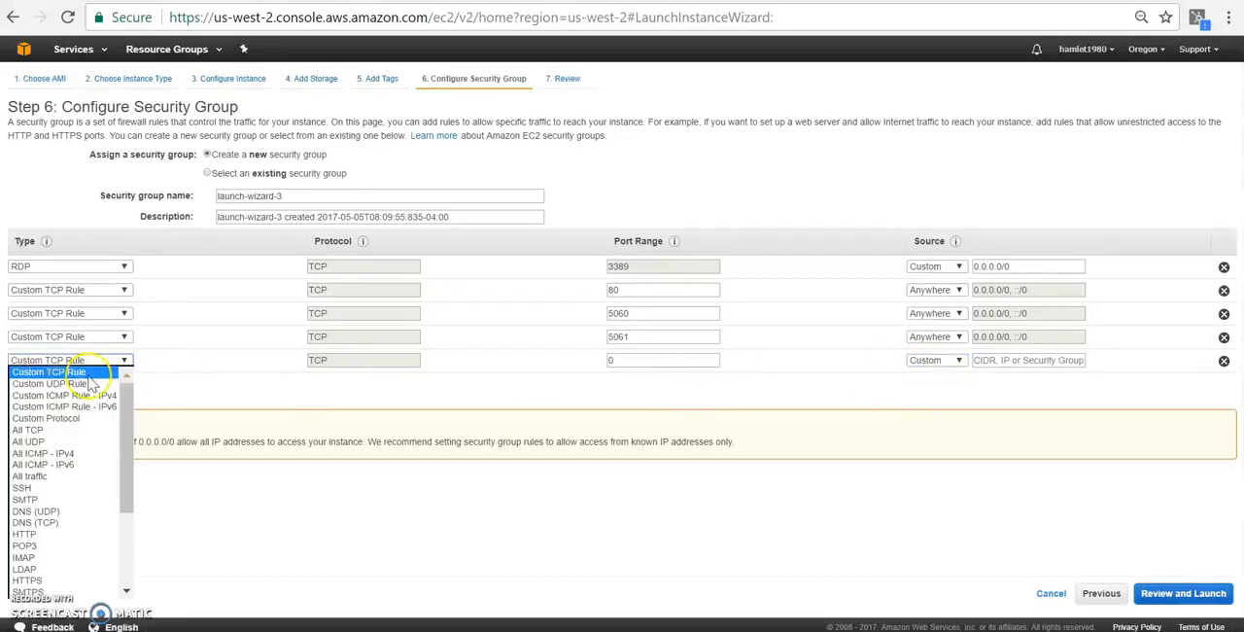
click(48, 383)
click(652, 363)
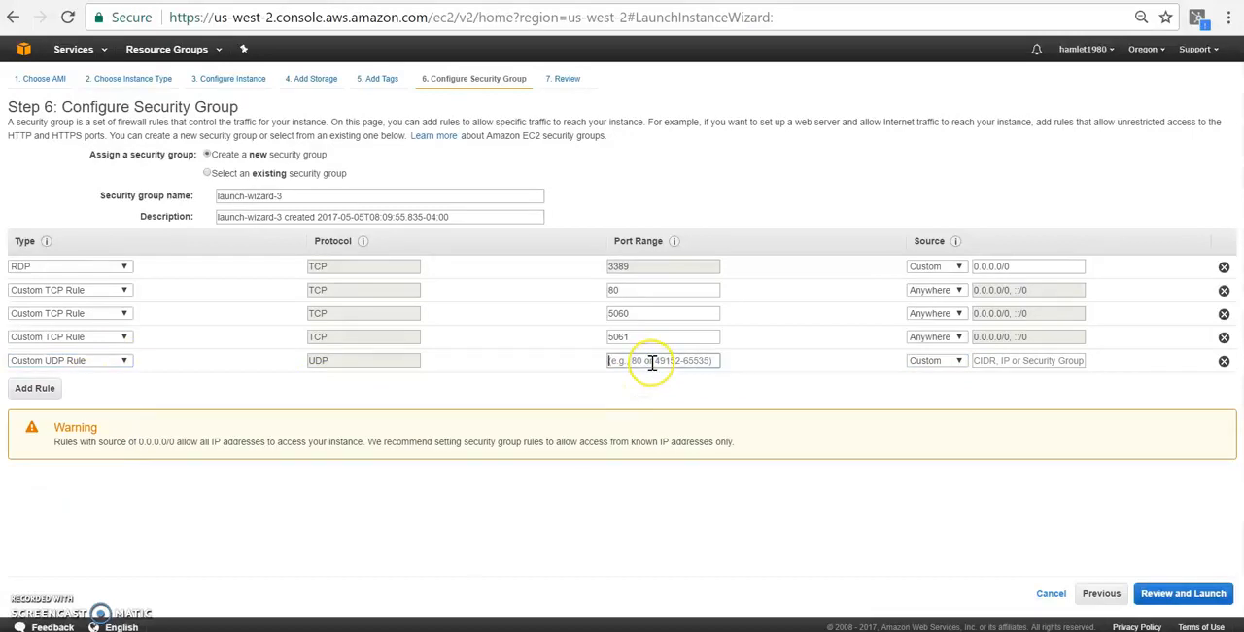
text(5060)
click(954, 362)
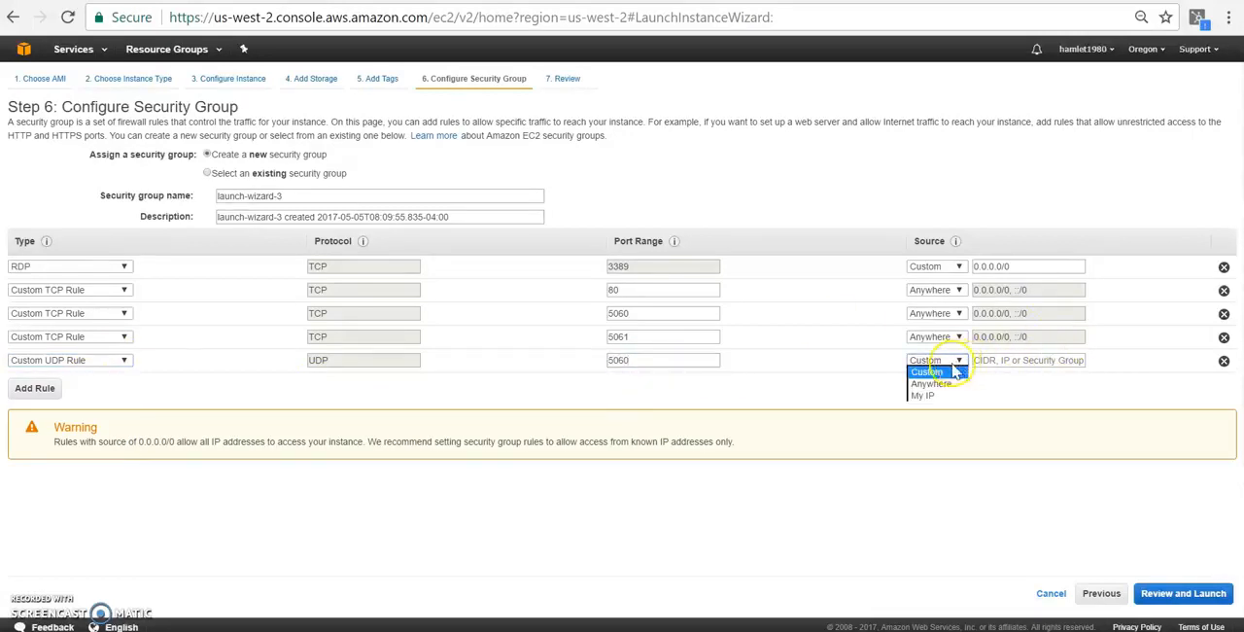
click(929, 383)
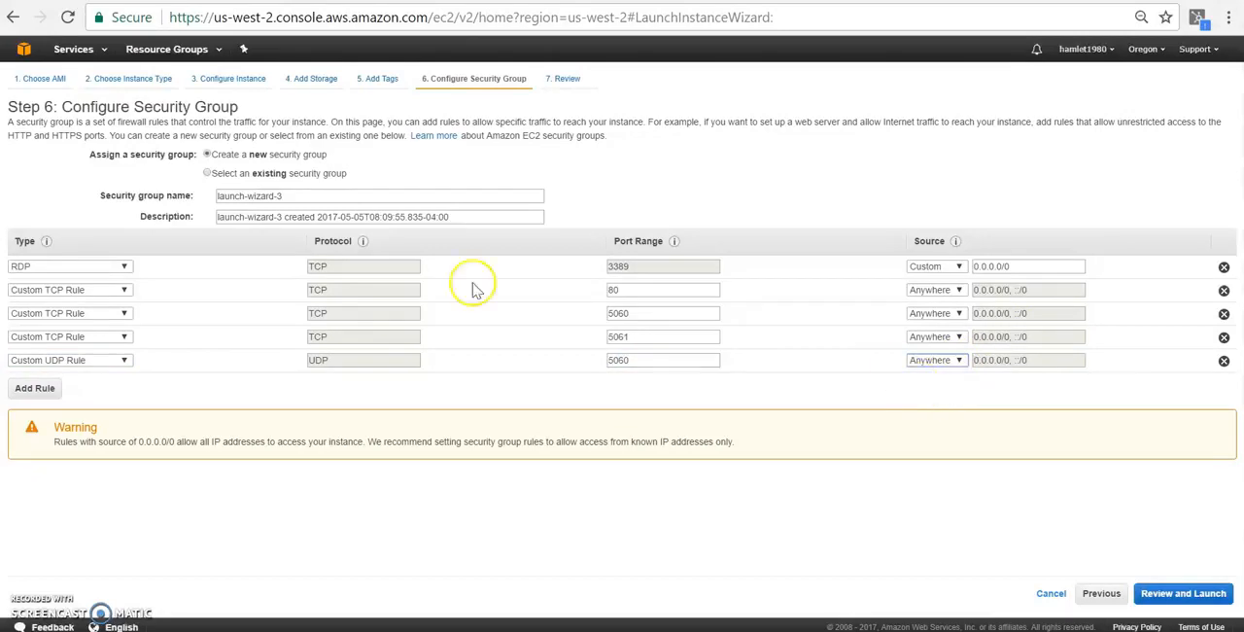
- Add another rule to the security group and make it a Custom UDP Rule
click(37, 389)
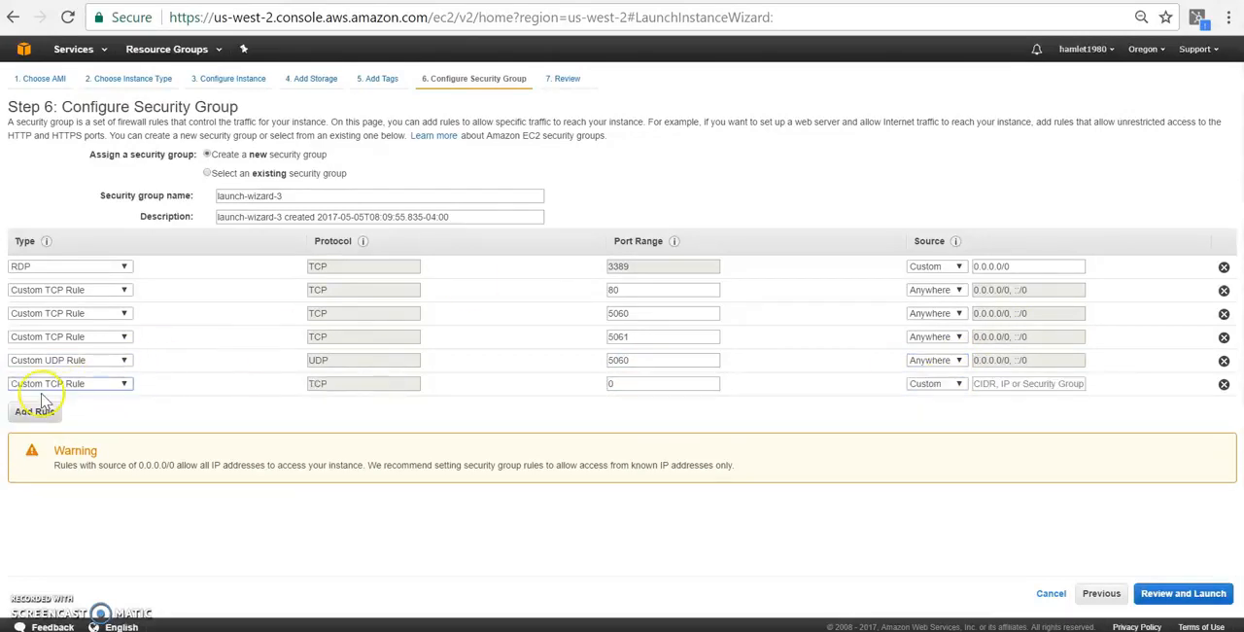
click(91, 384)
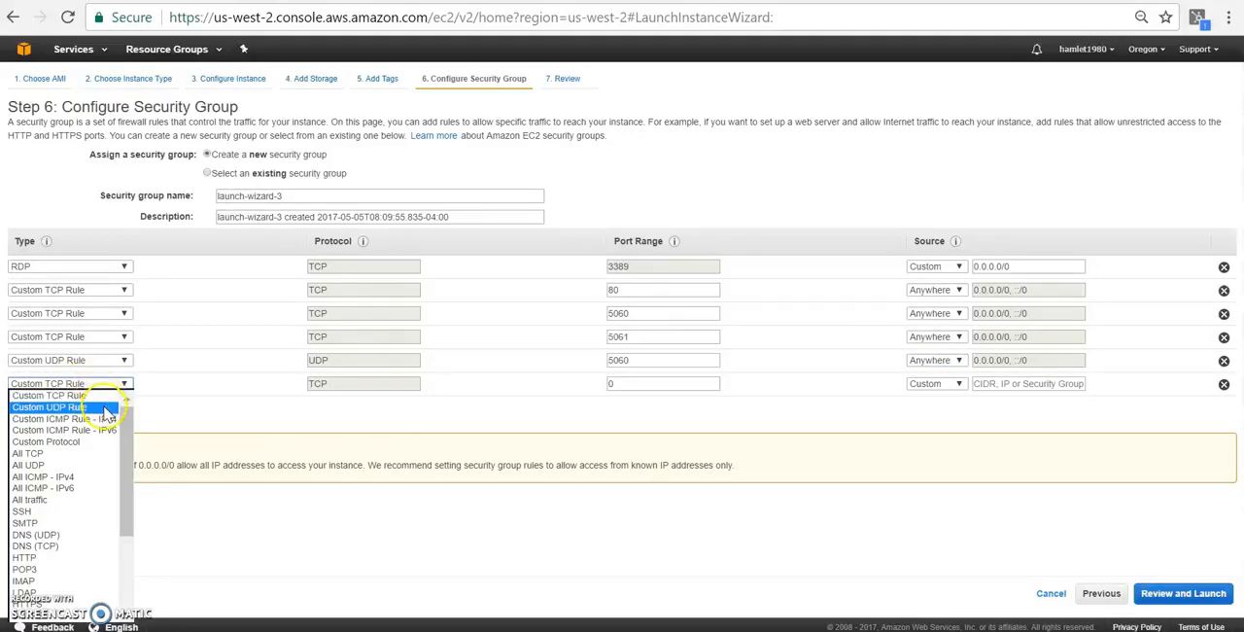
click(97, 396)
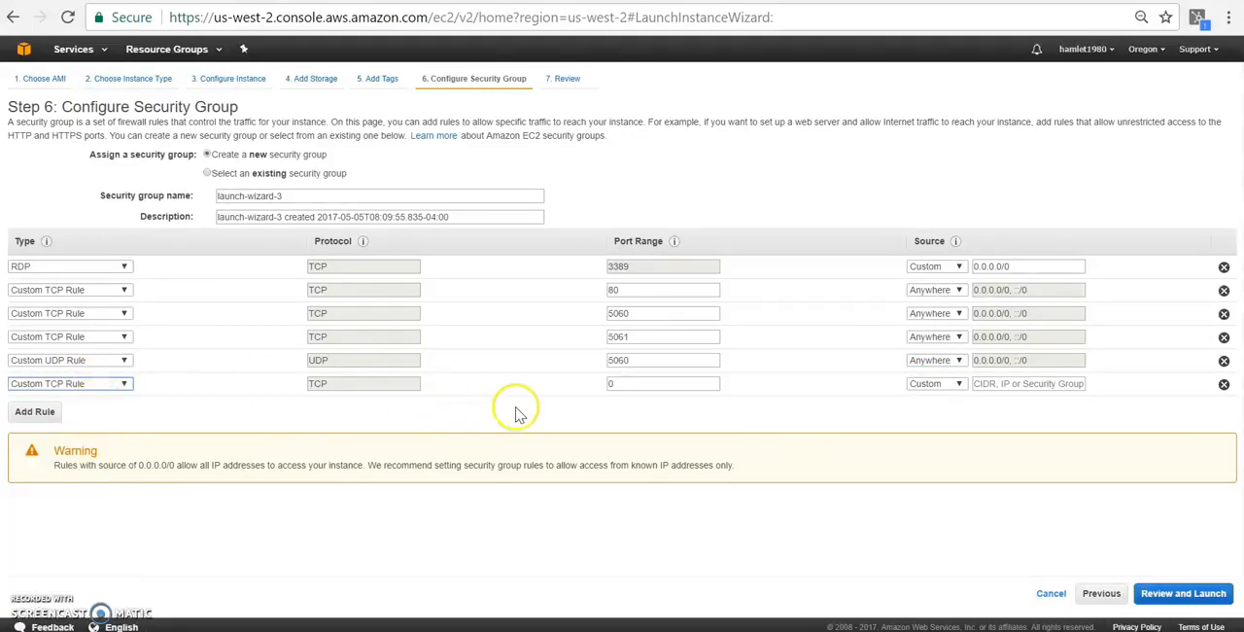
click(113, 385)
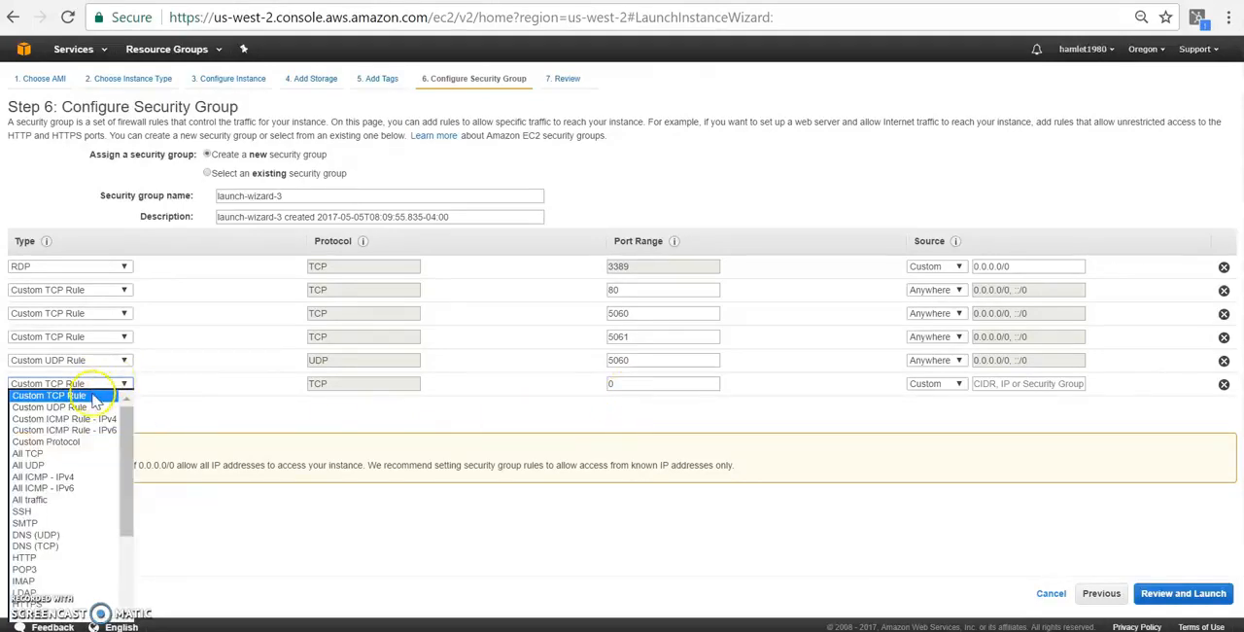
click(92, 405)
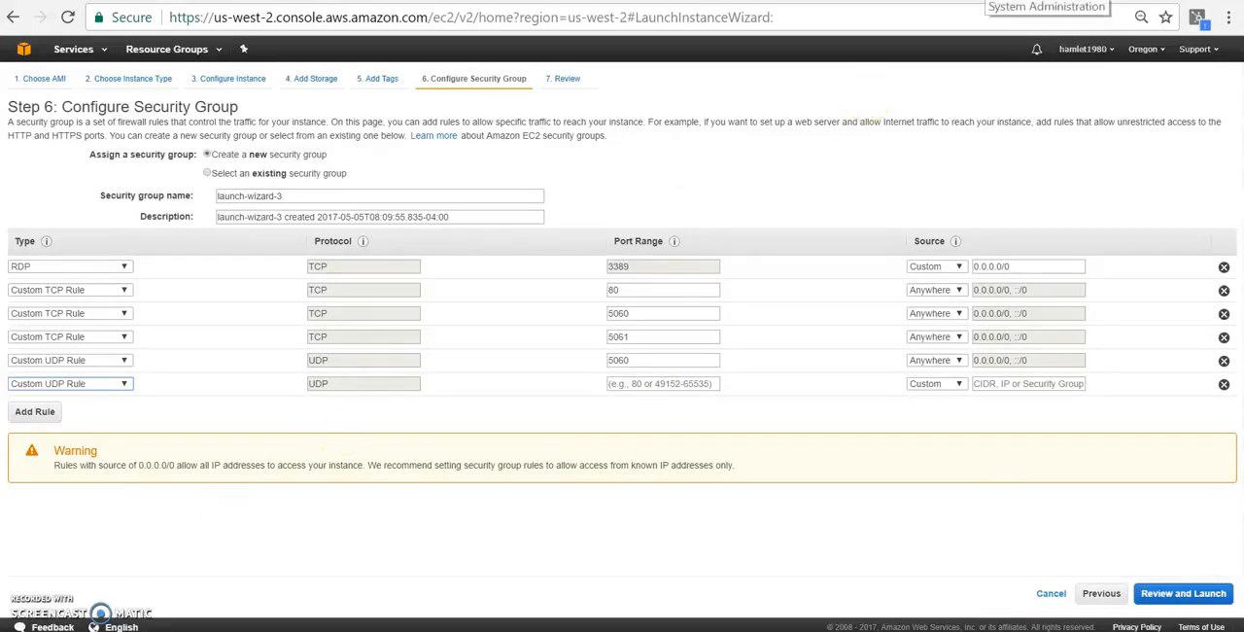
click(987, 1)
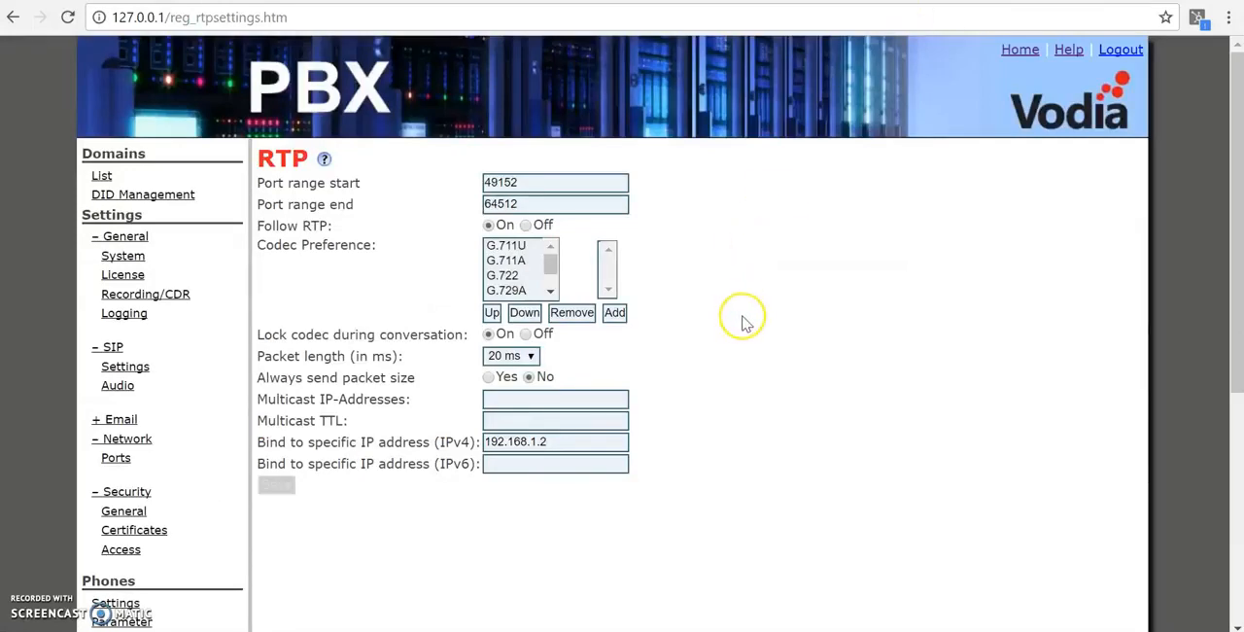
drag(544, 185, 406, 204)
key(ctrl+c)
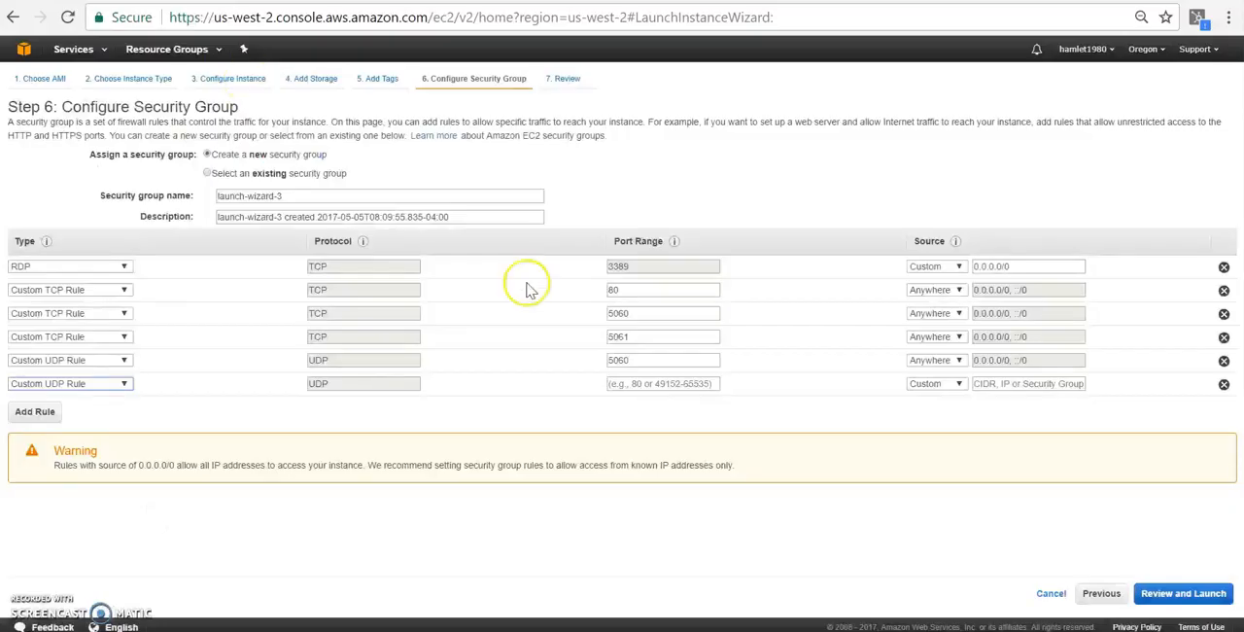
click(657, 382)
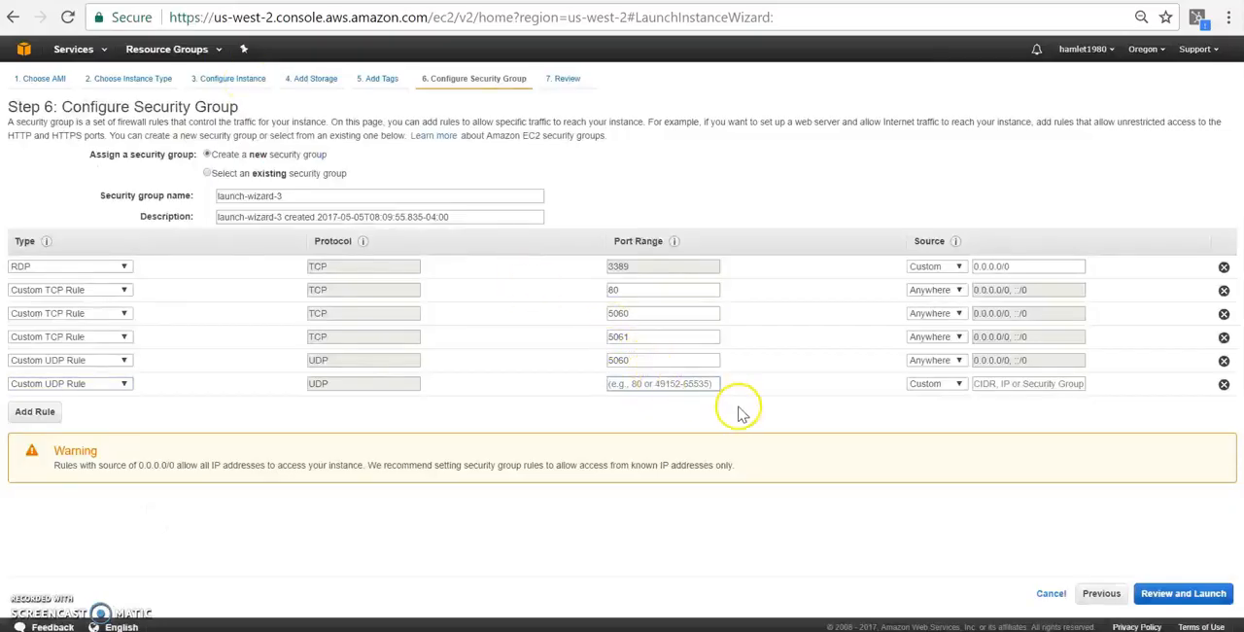
key(ctrl+v)
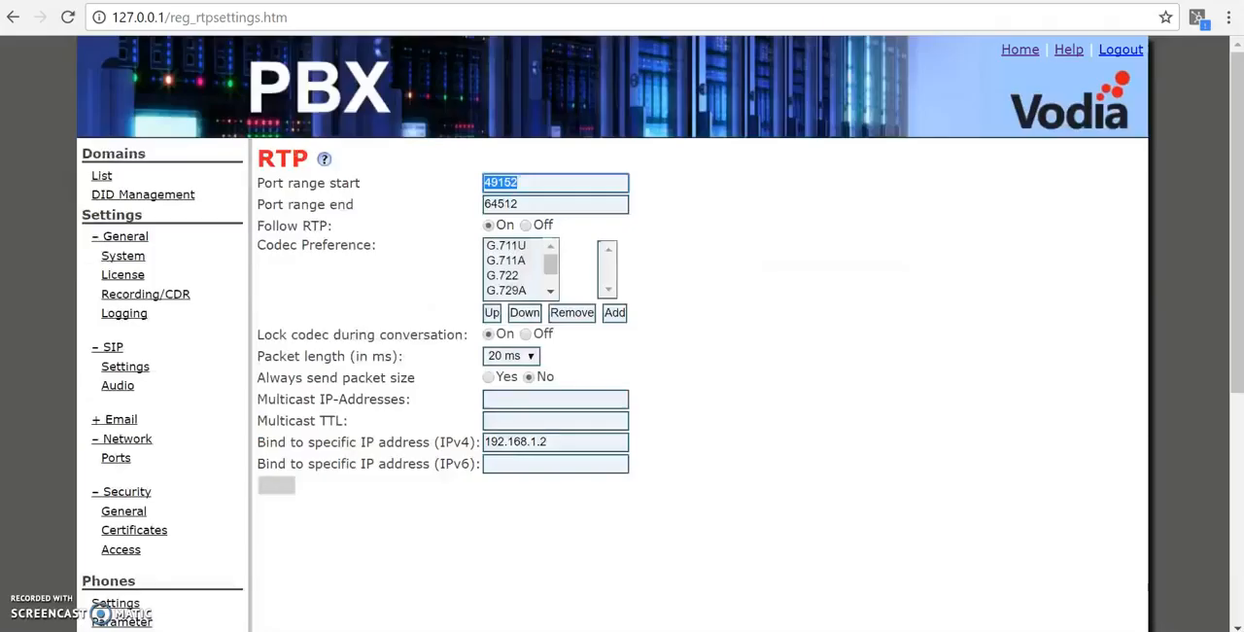
drag(534, 203, 452, 203)
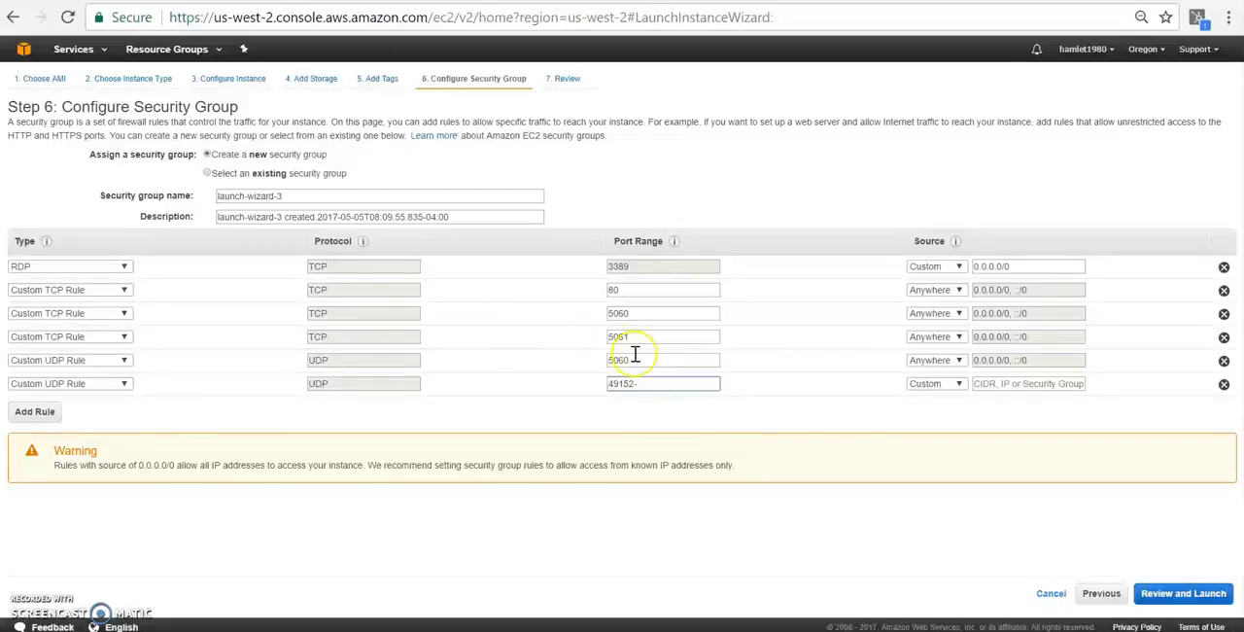
text(64512)
click(35, 411)
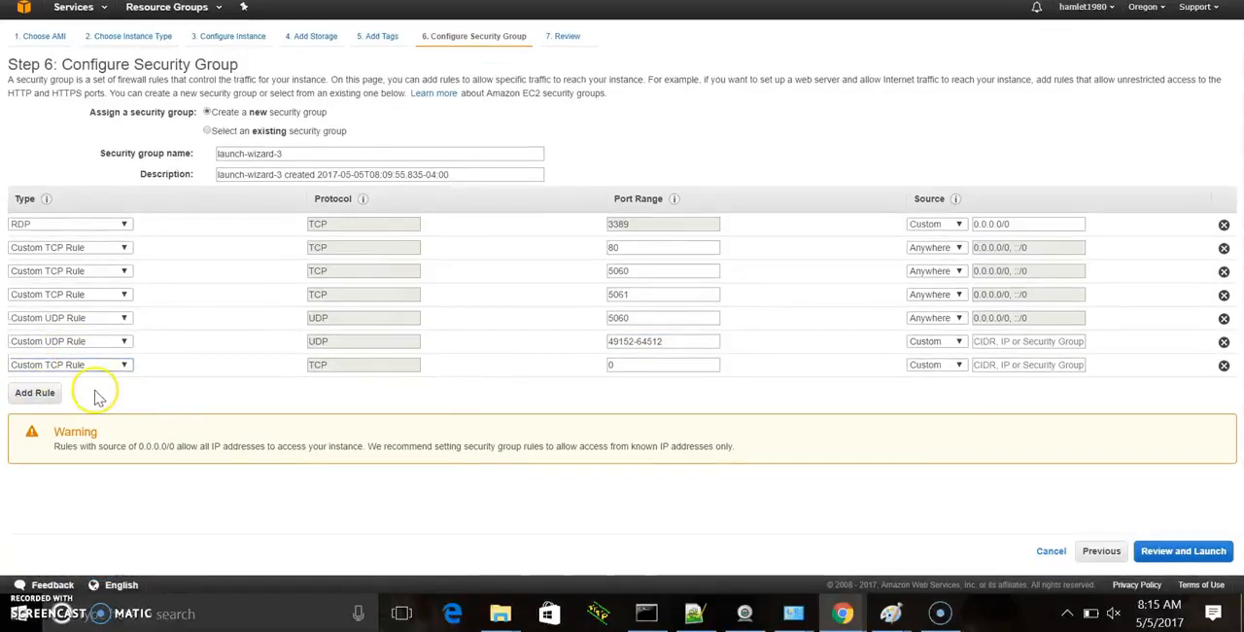
click(640, 368)
key(BackSpace)
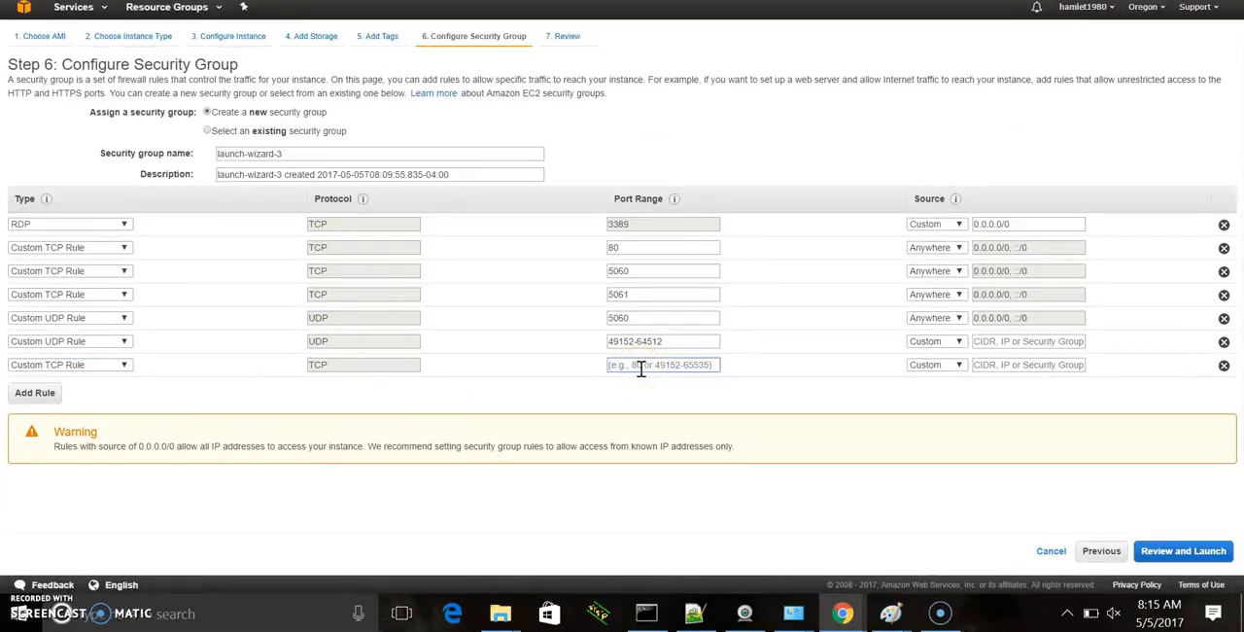
click(119, 365)
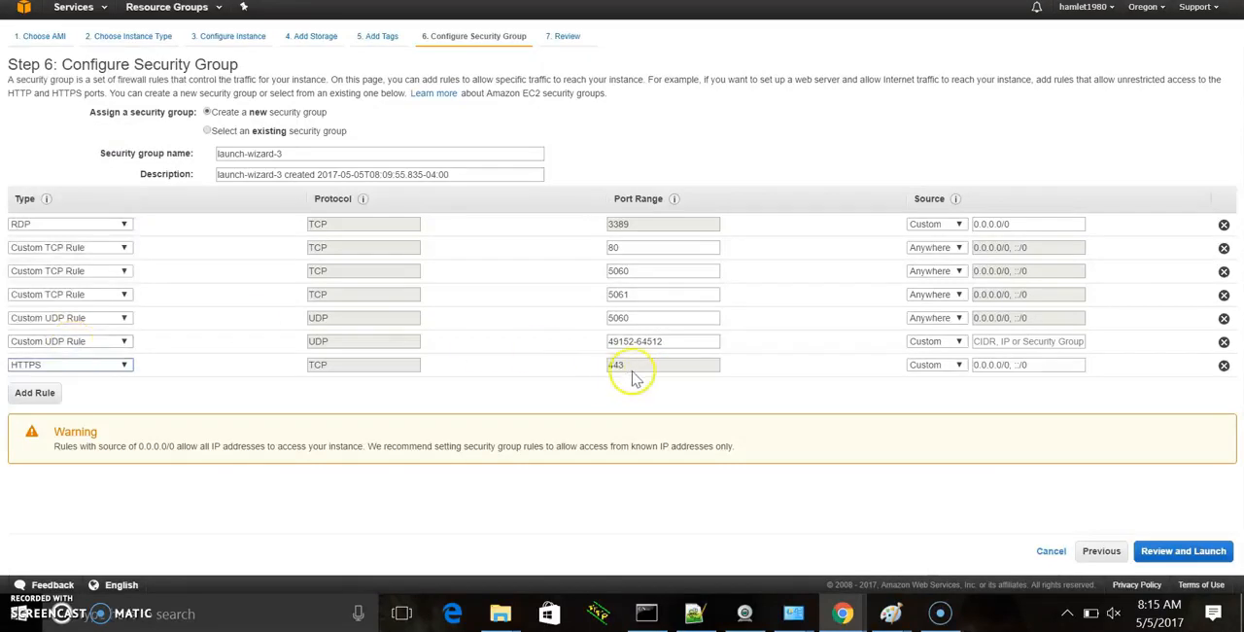
click(959, 366)
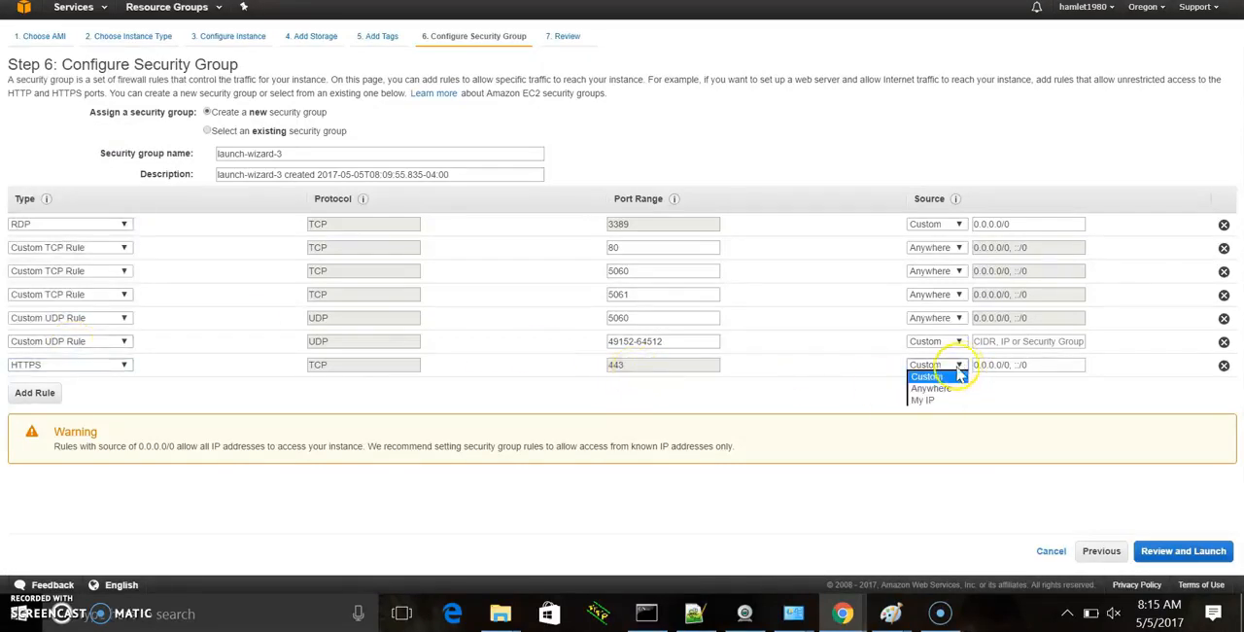
click(930, 388)
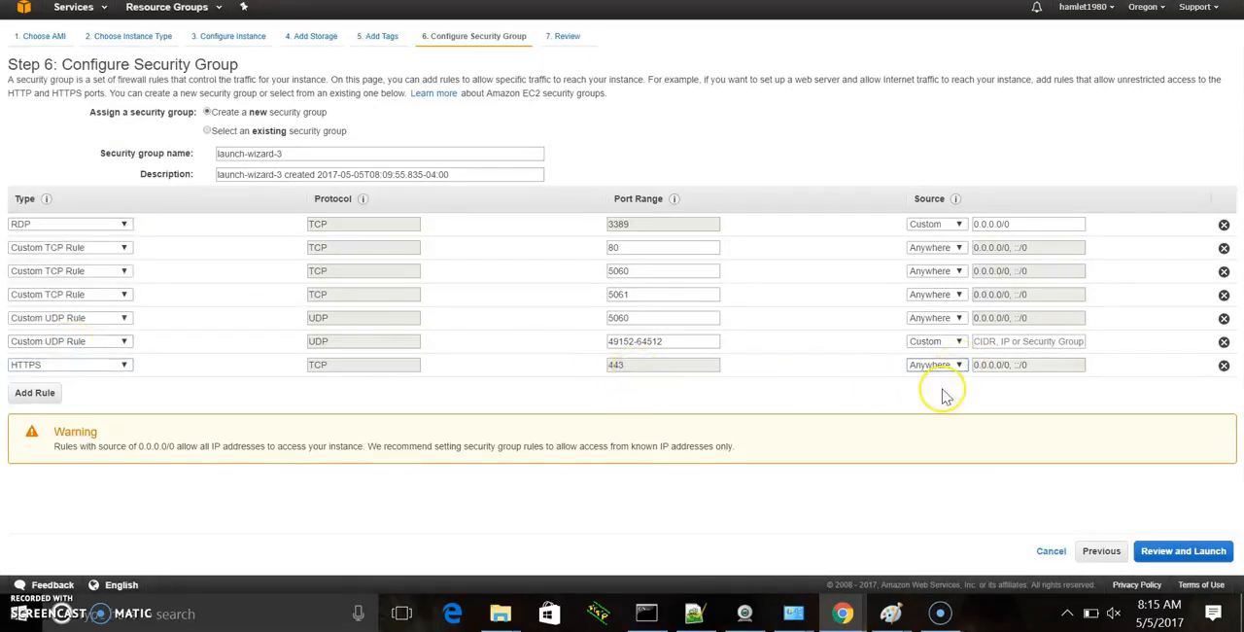
click(928, 343)
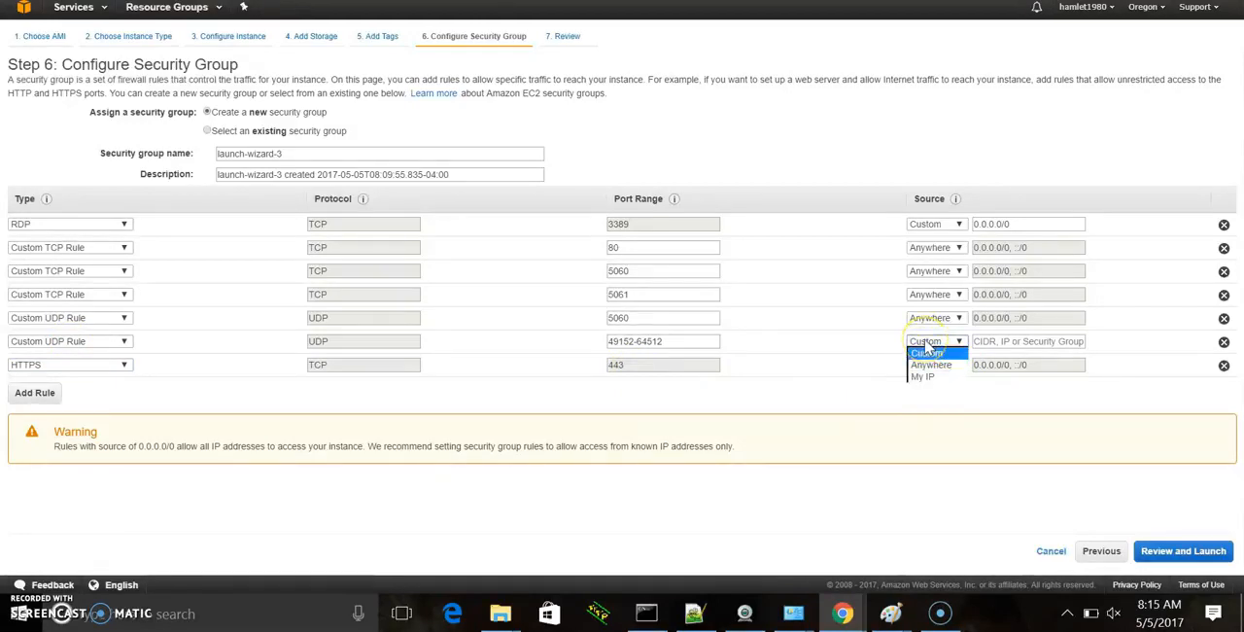
click(930, 365)
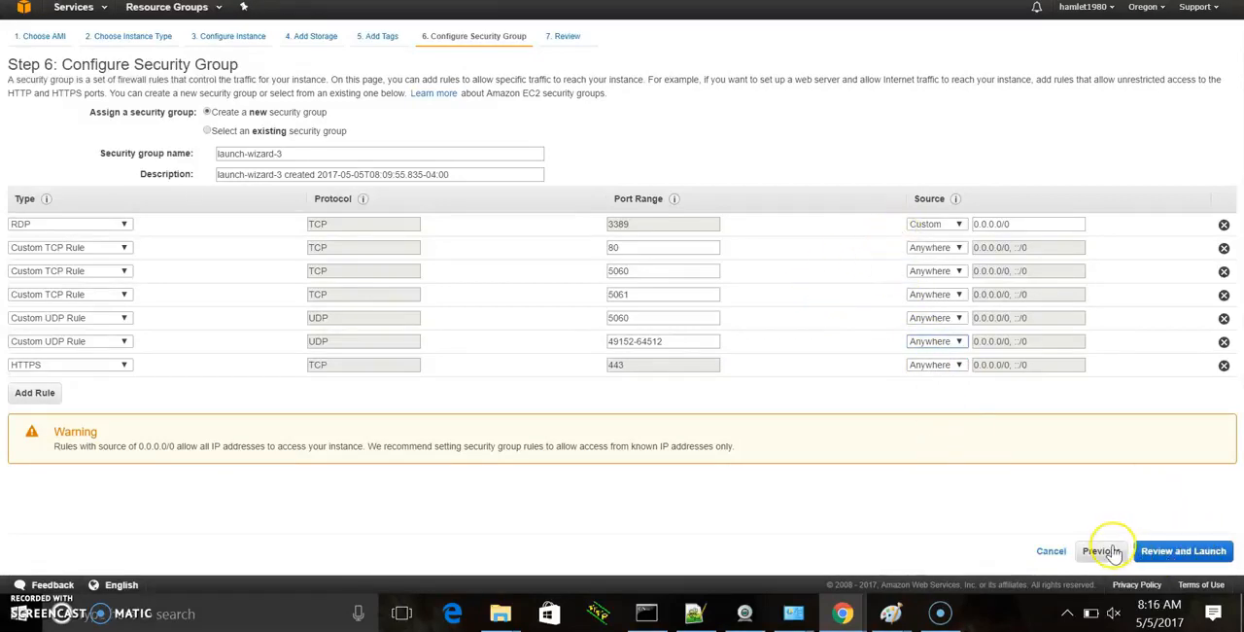
click(34, 394)
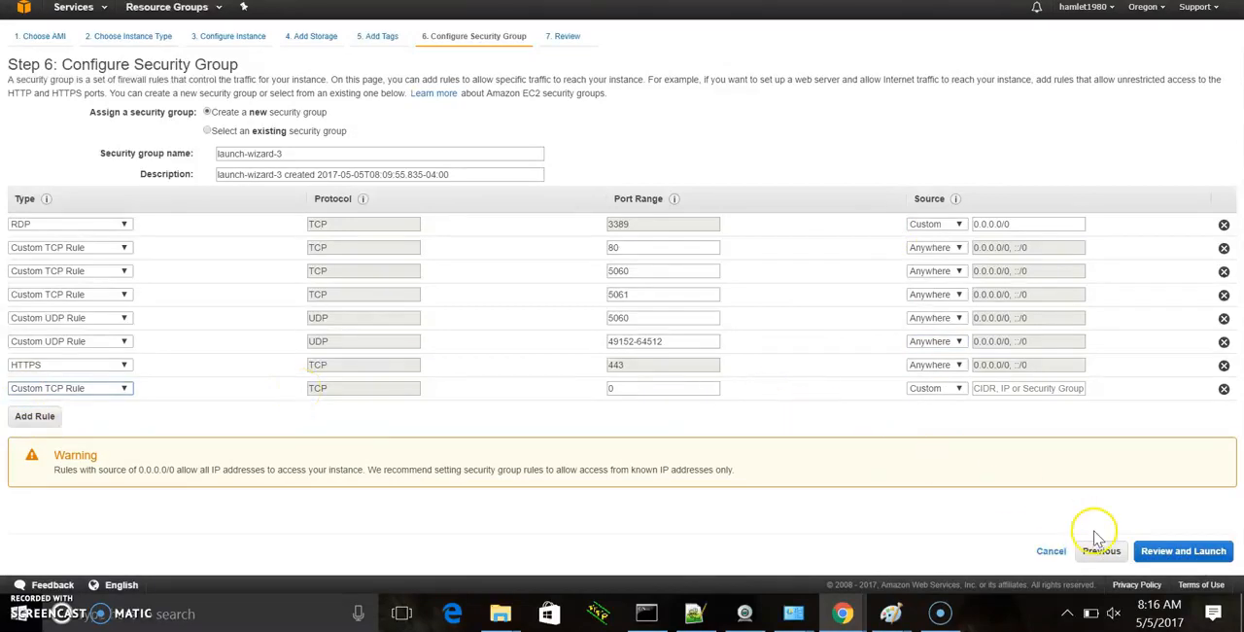
click(1183, 556)
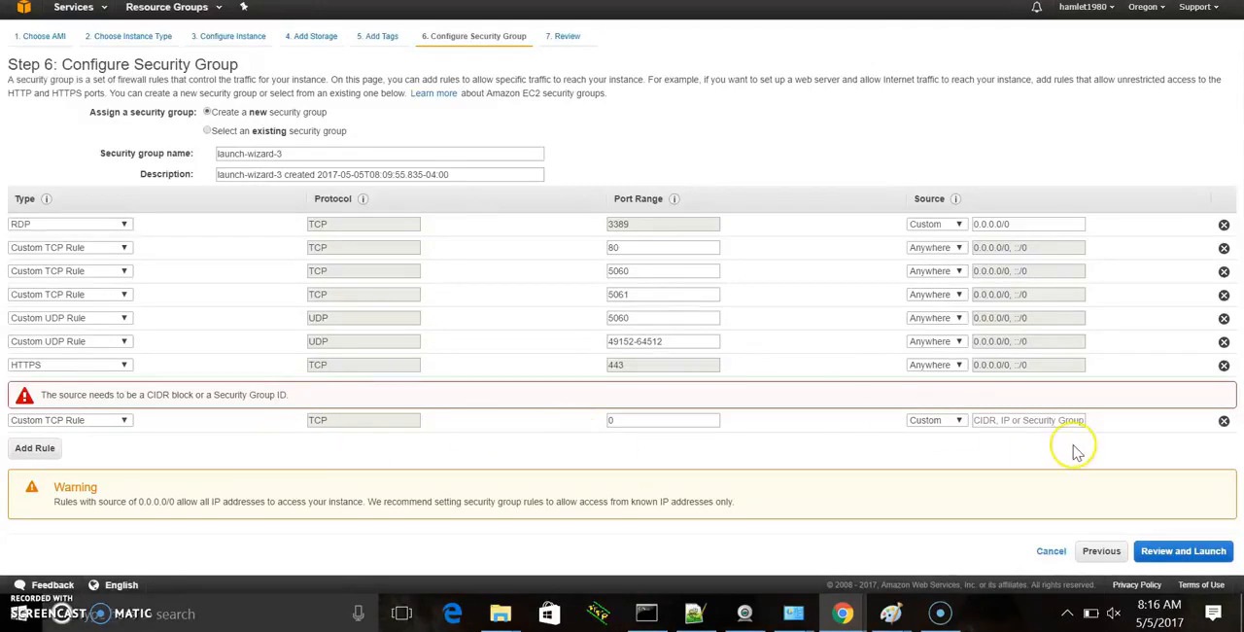
click(1223, 421)
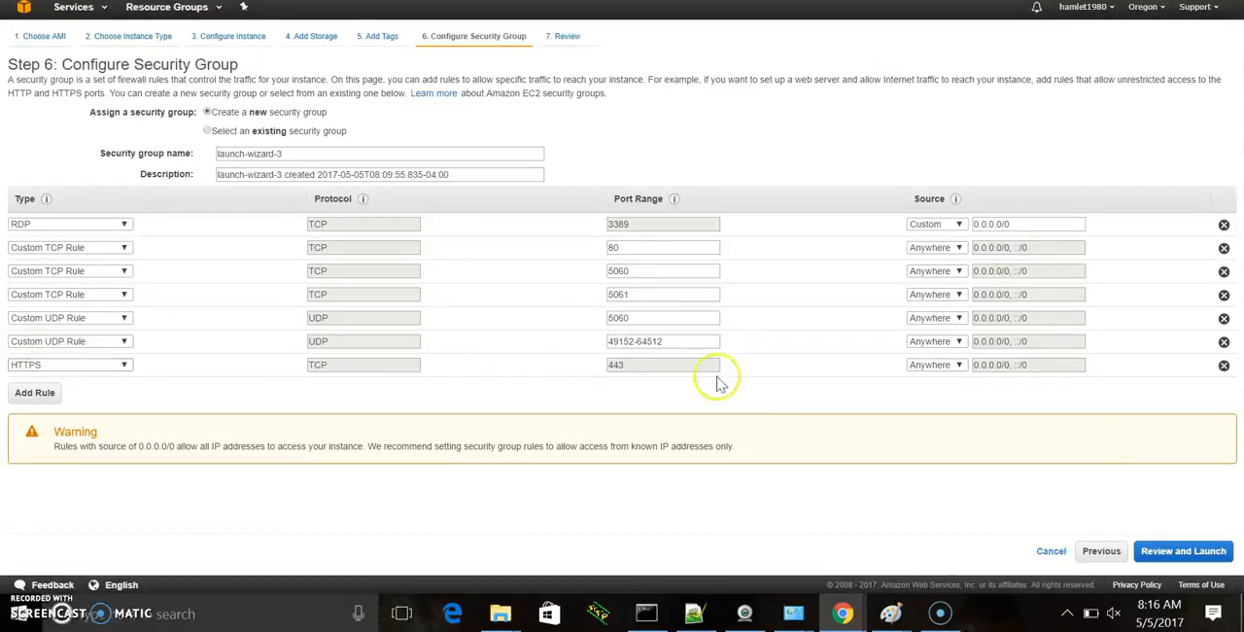
- Proceed to the launch review and check the instance details and security group rules
click(1192, 557)
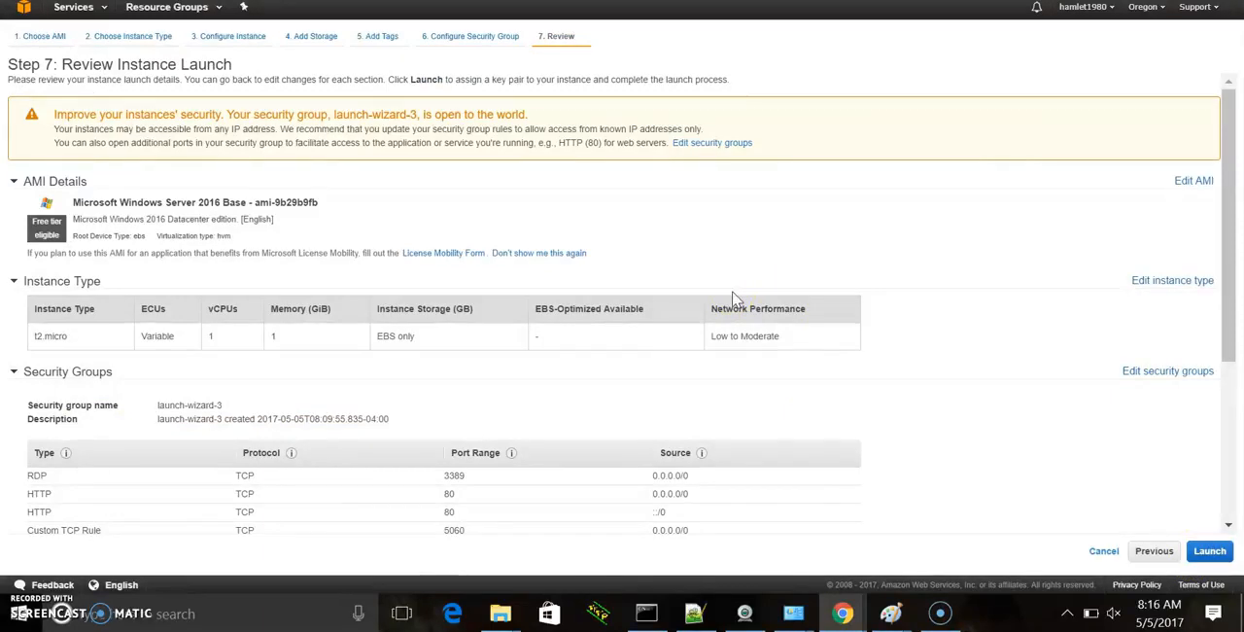
drag(1229, 172, 1231, 268)
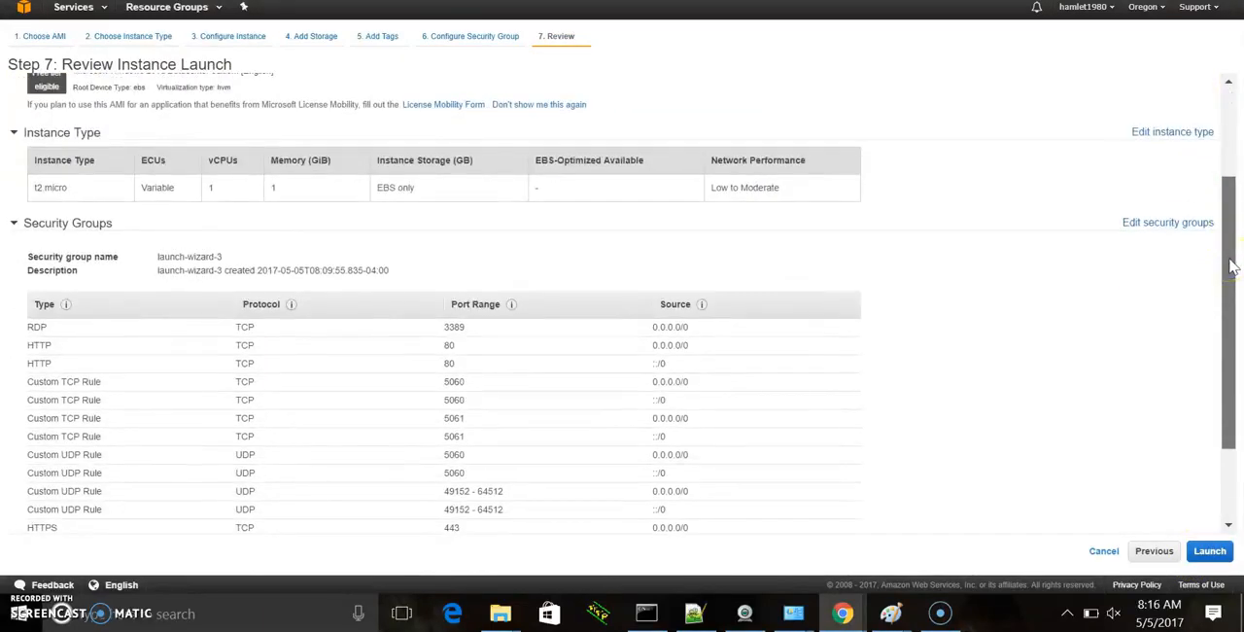
drag(1232, 265, 1230, 354)
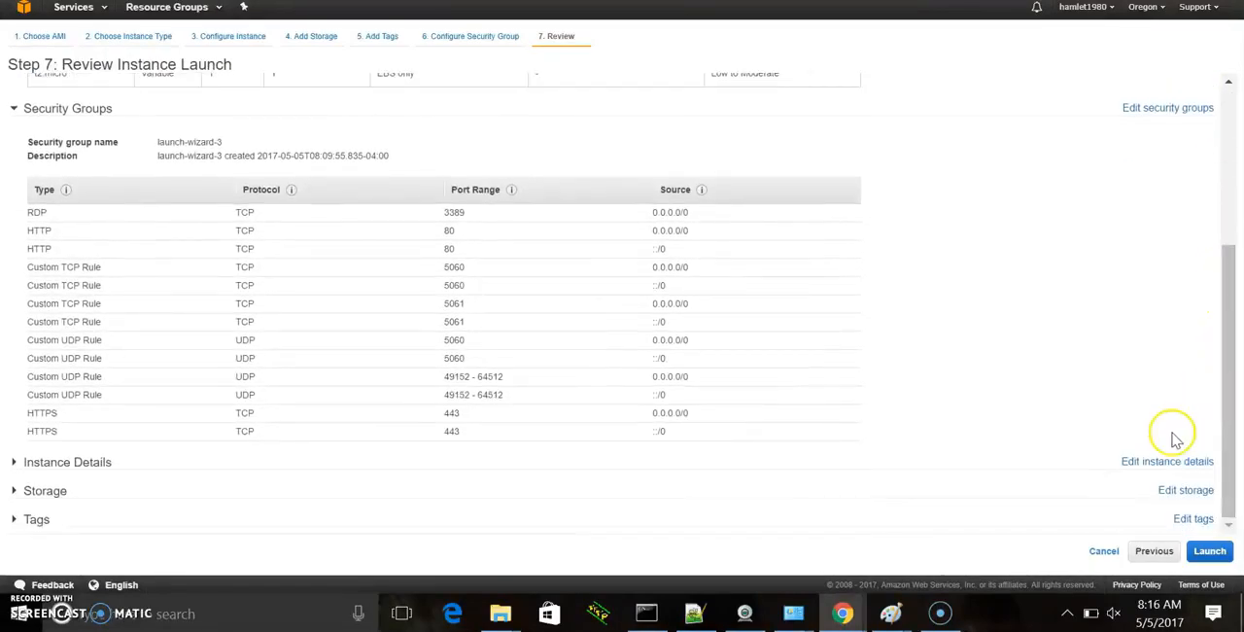
- Launch the instance with the existing key pair ilovevodia, acknowledging access to its private key file, and view the instances
click(1210, 551)
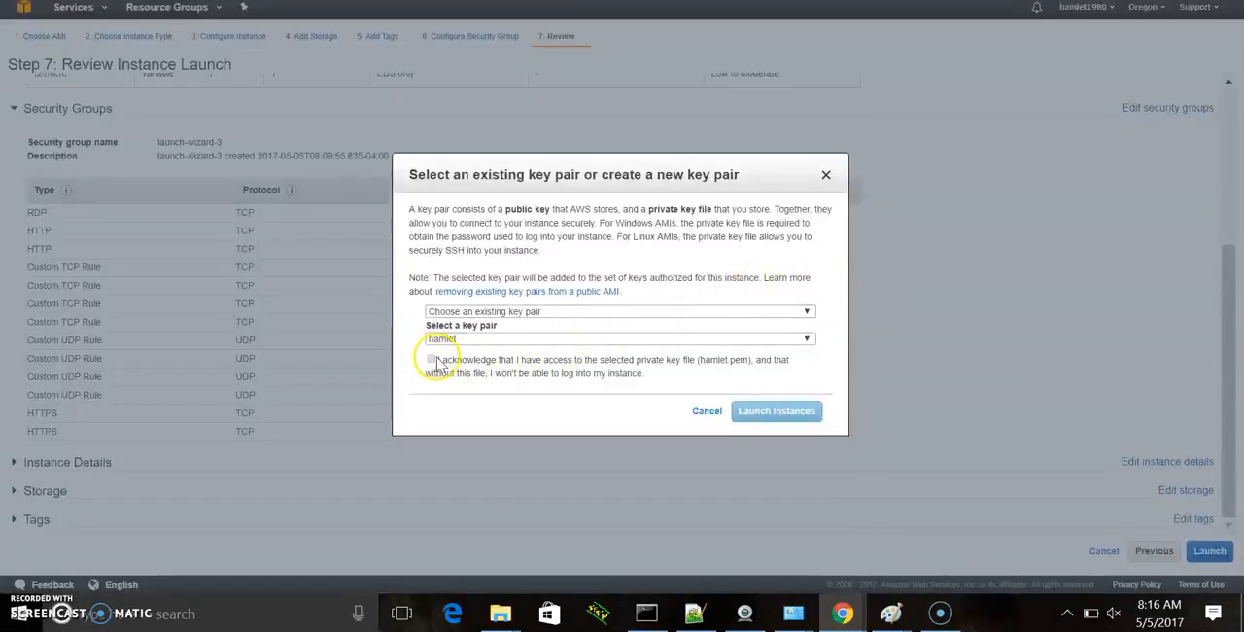
click(430, 360)
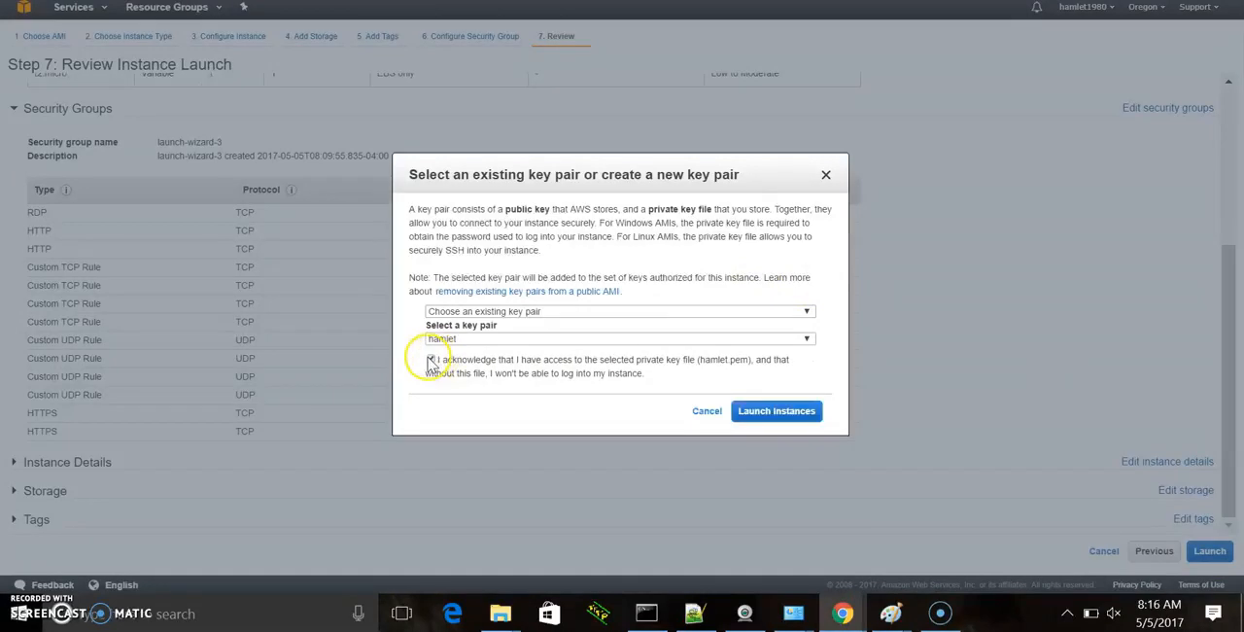
click(531, 339)
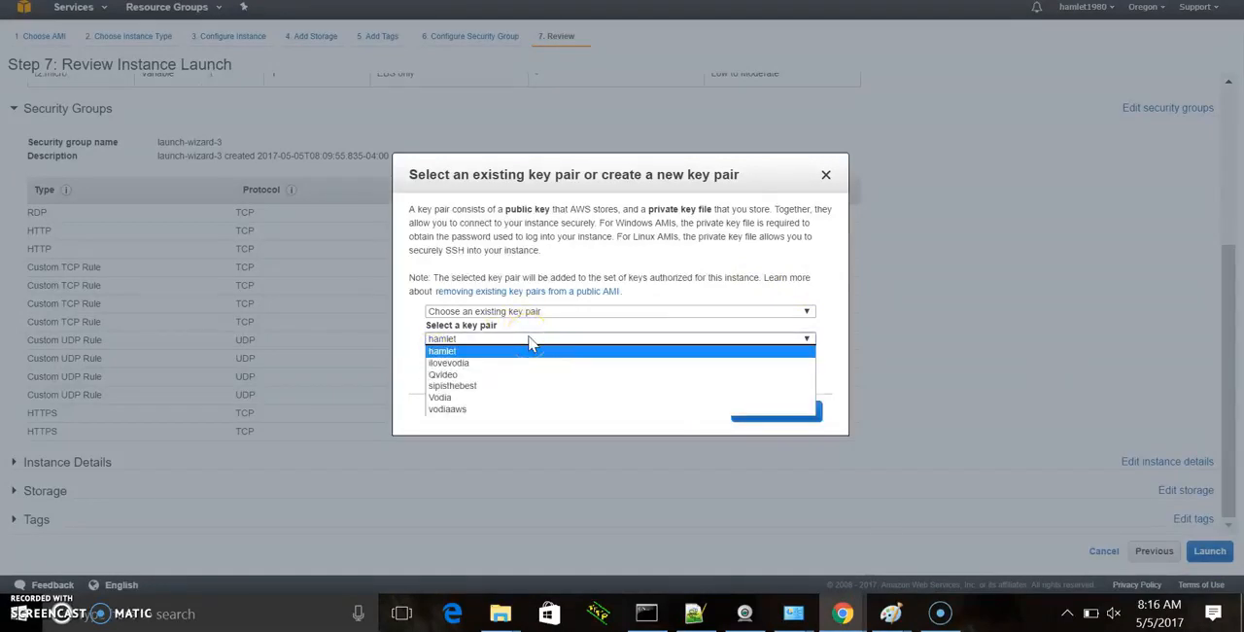
click(486, 363)
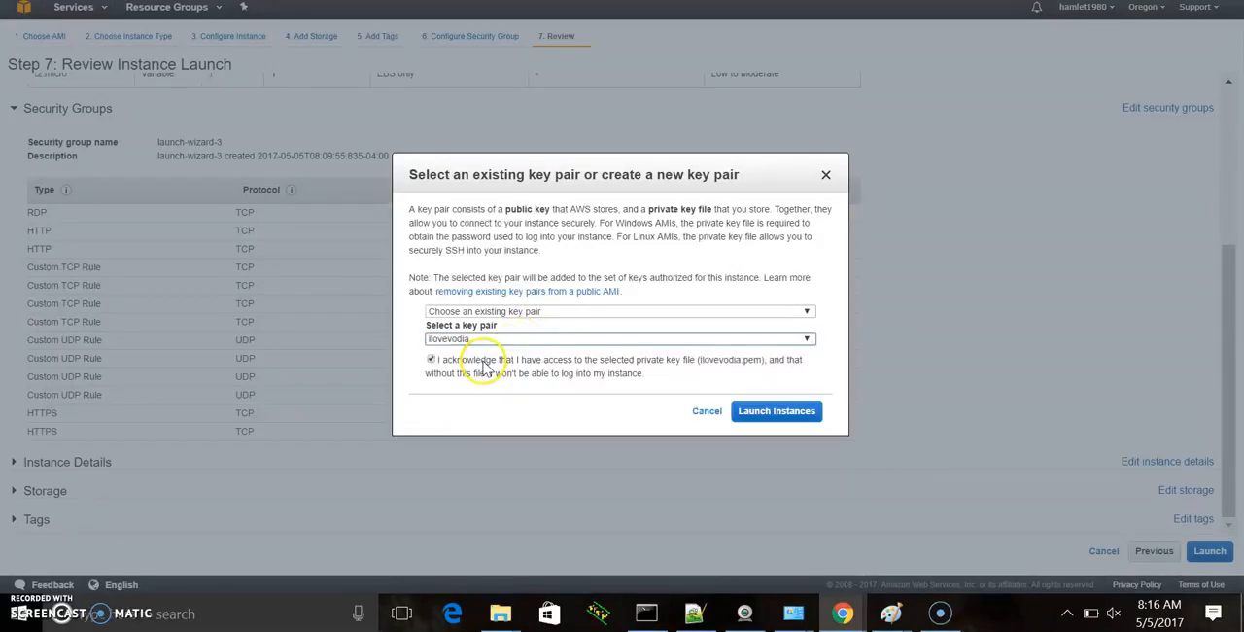
click(774, 416)
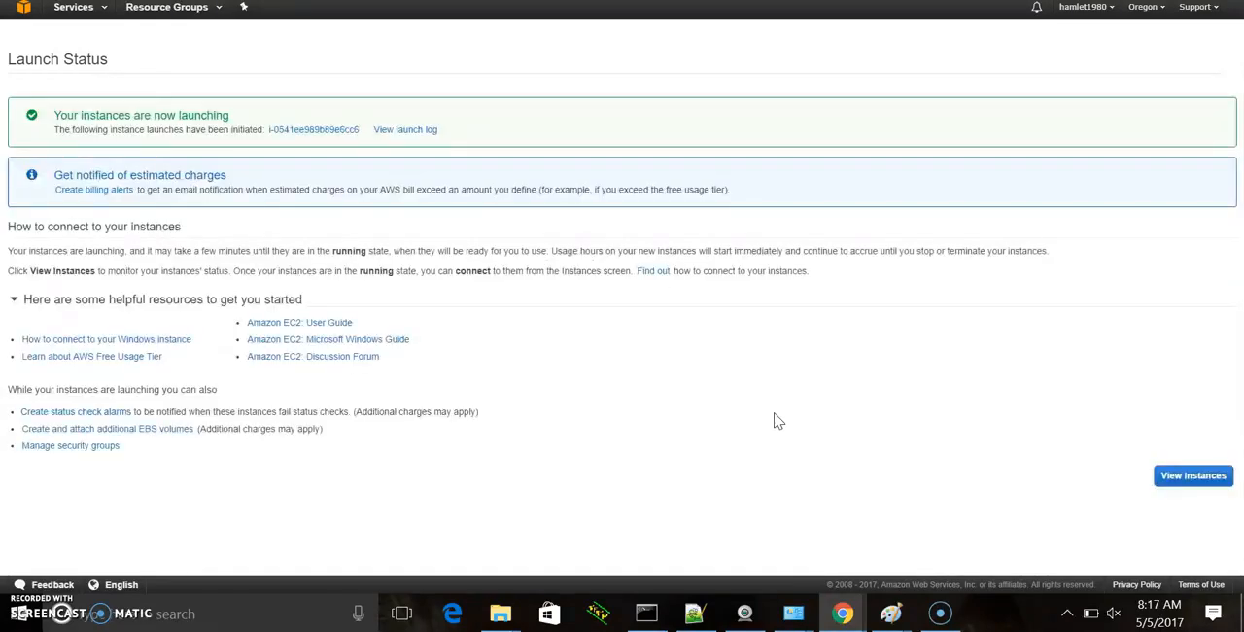
click(1179, 478)
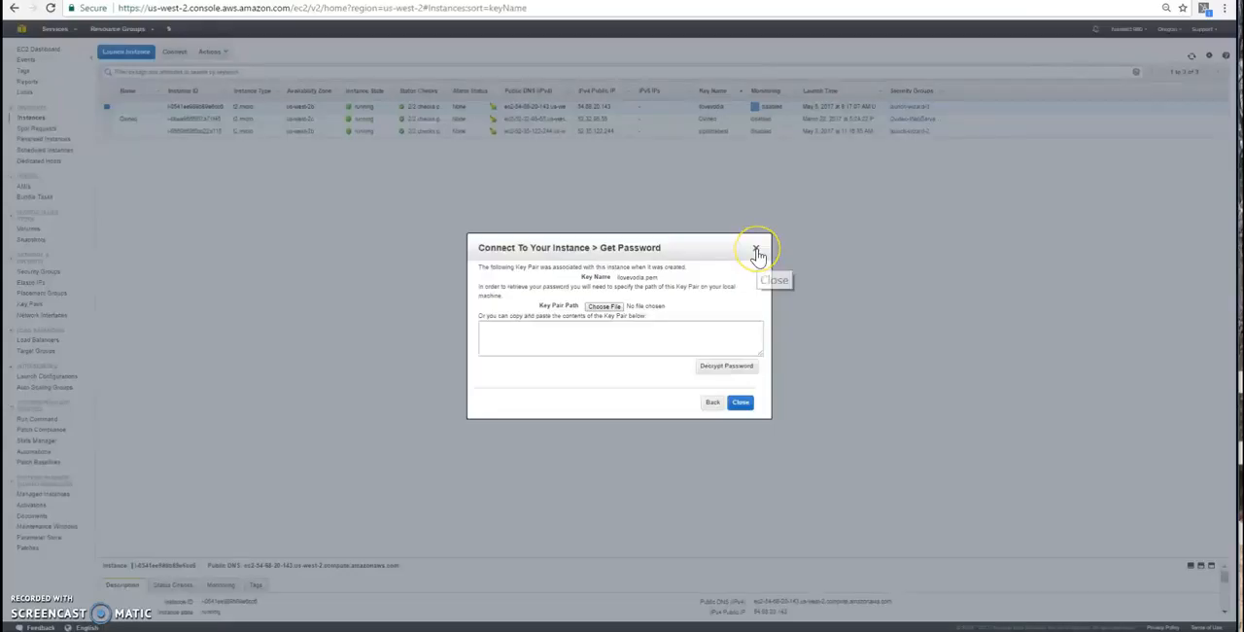
- Open the connection details of the selected new instance and request its Windows password
click(756, 251)
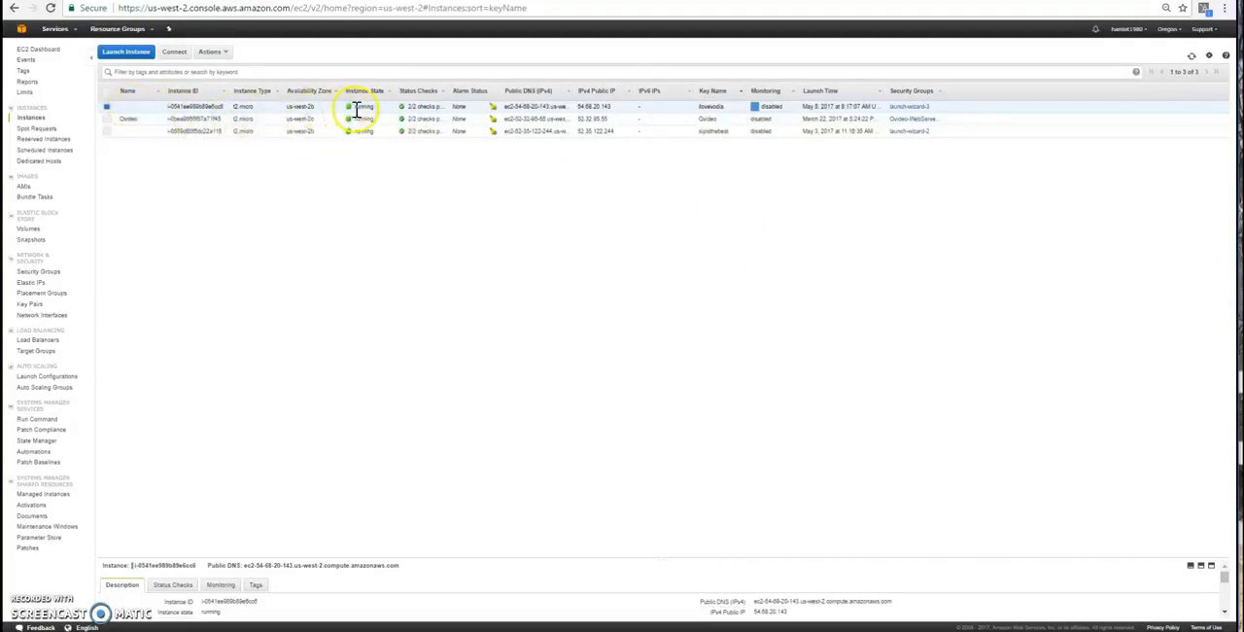
click(174, 52)
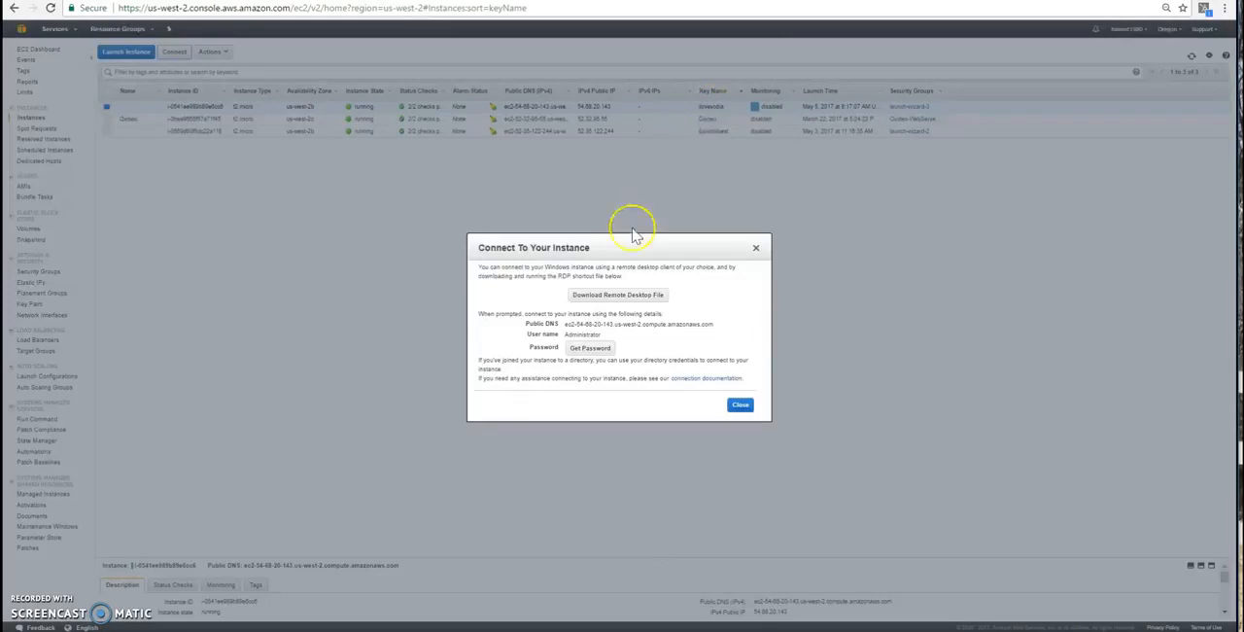
click(591, 348)
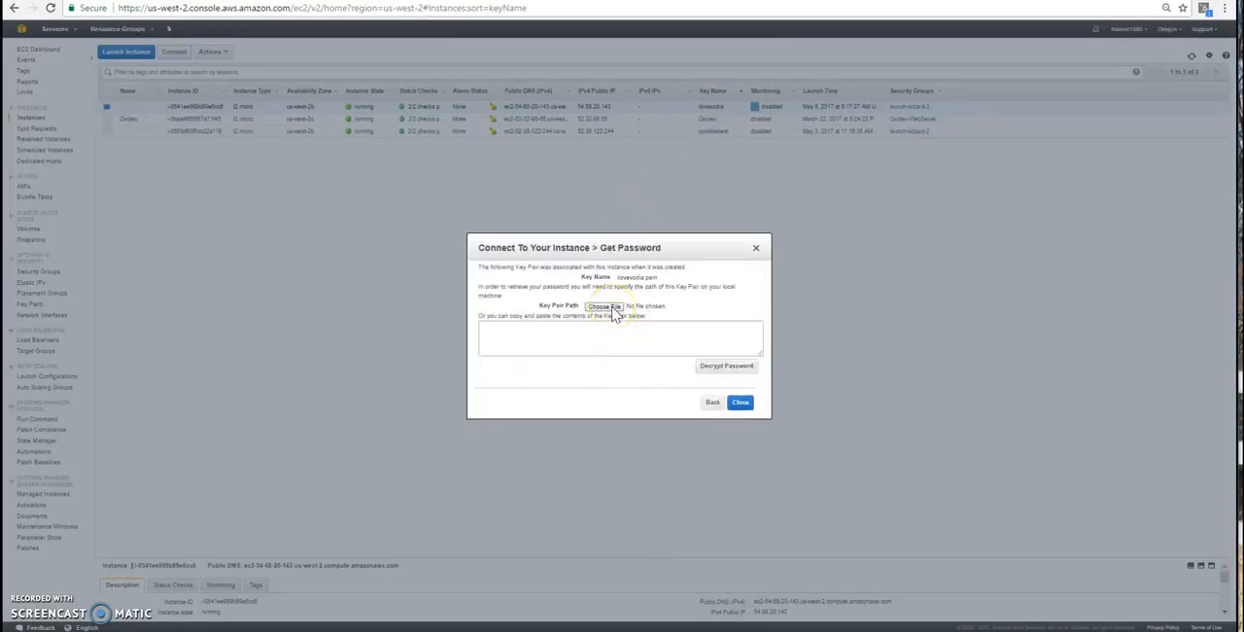
- Load the key pair file ilovevodia.pem from the AWS folder in Documents and decrypt the instance's password
click(603, 307)
click(148, 354)
click(150, 378)
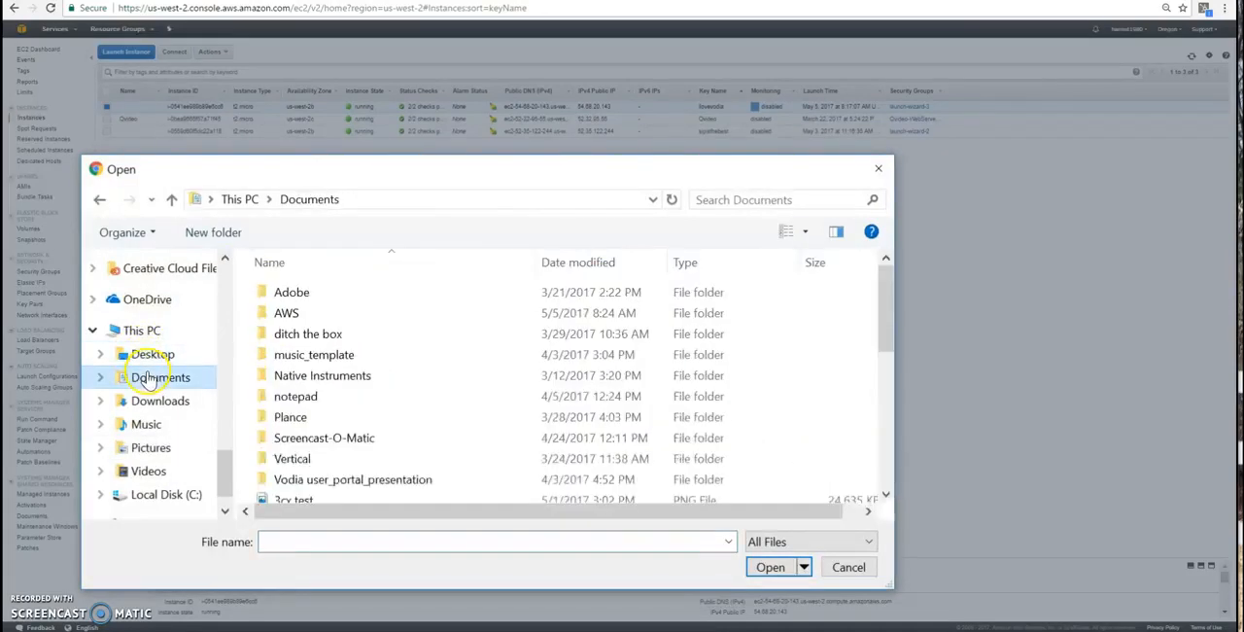
click(307, 318)
double_click(307, 318)
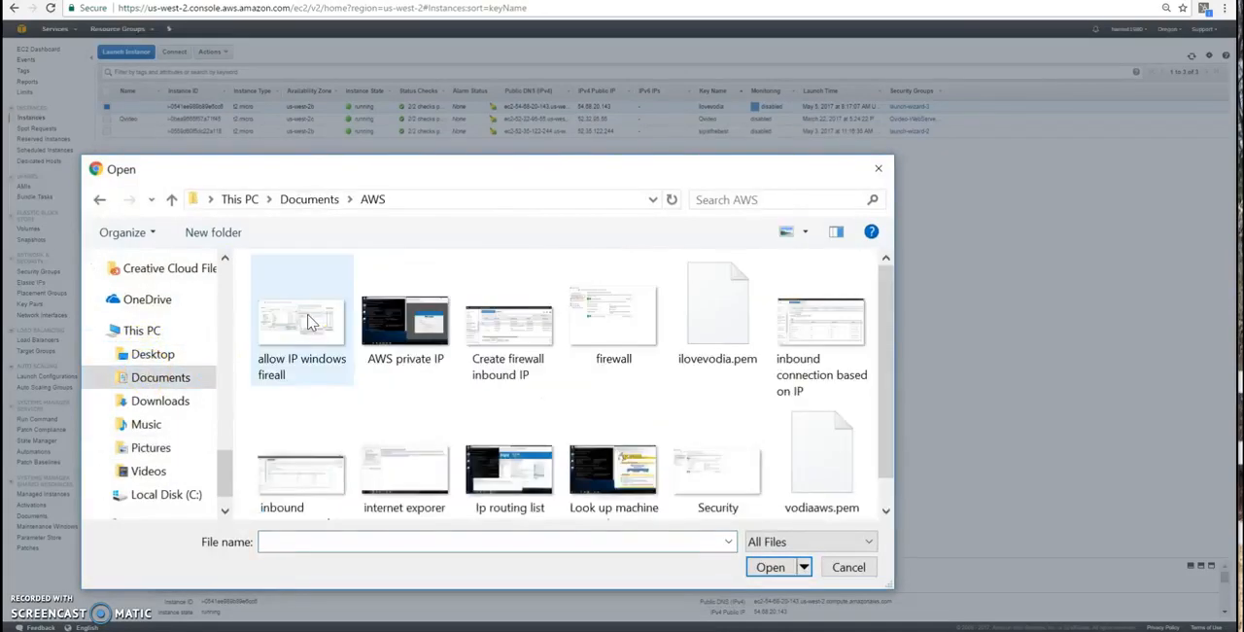
click(709, 340)
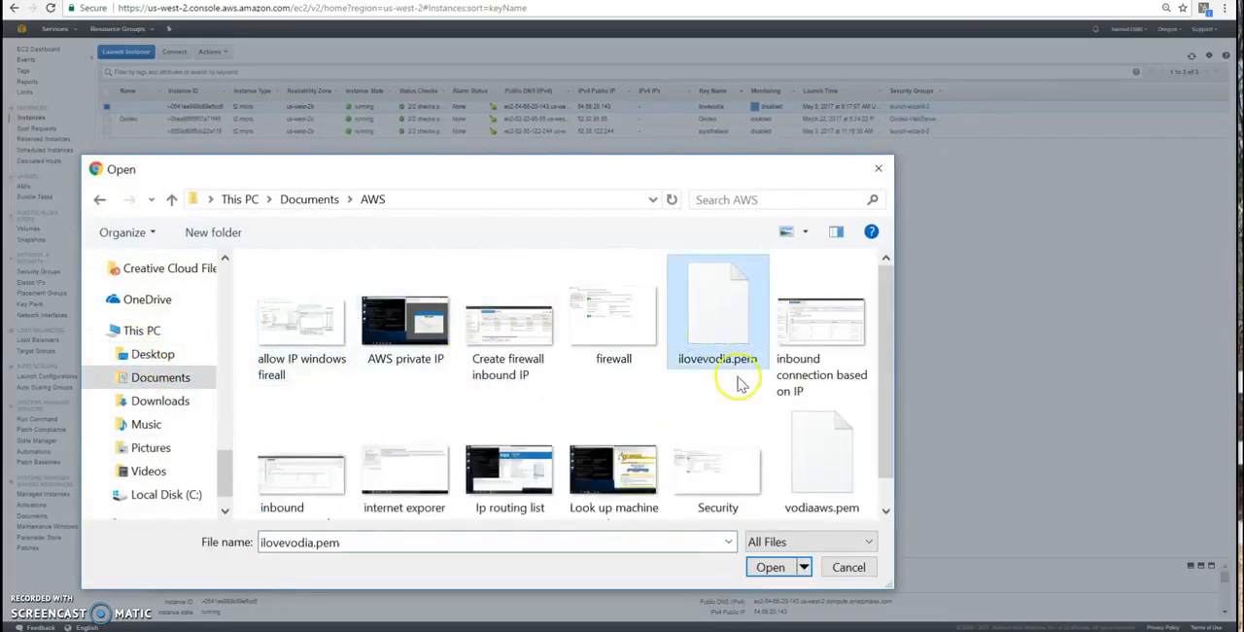
click(769, 568)
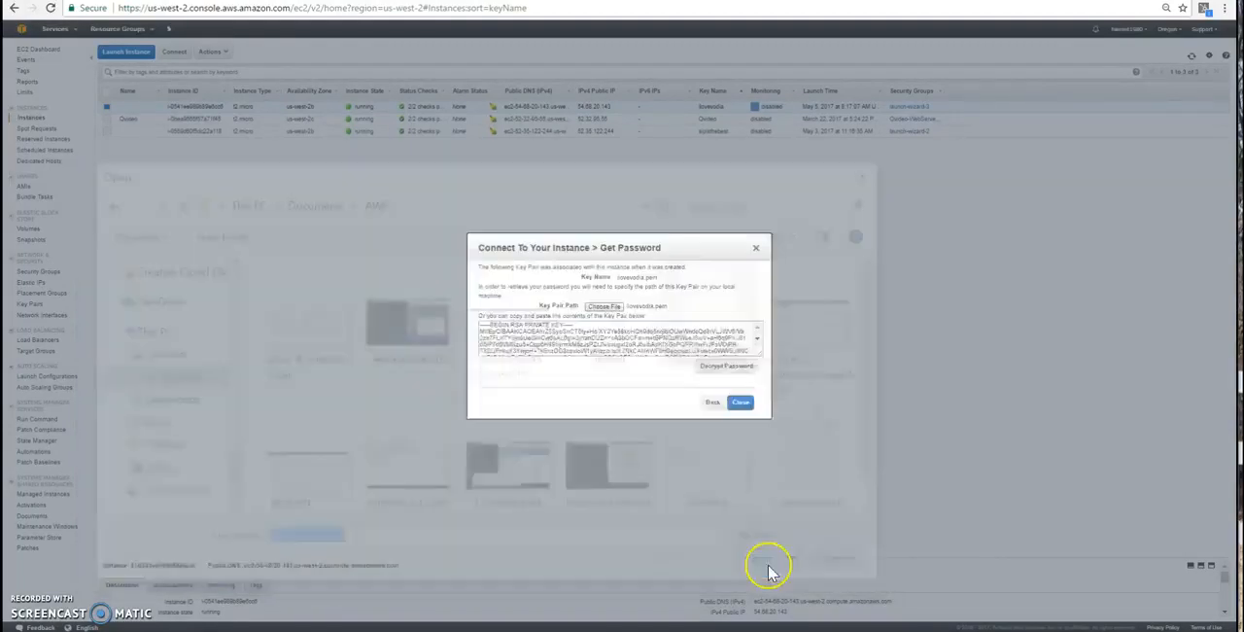
click(719, 369)
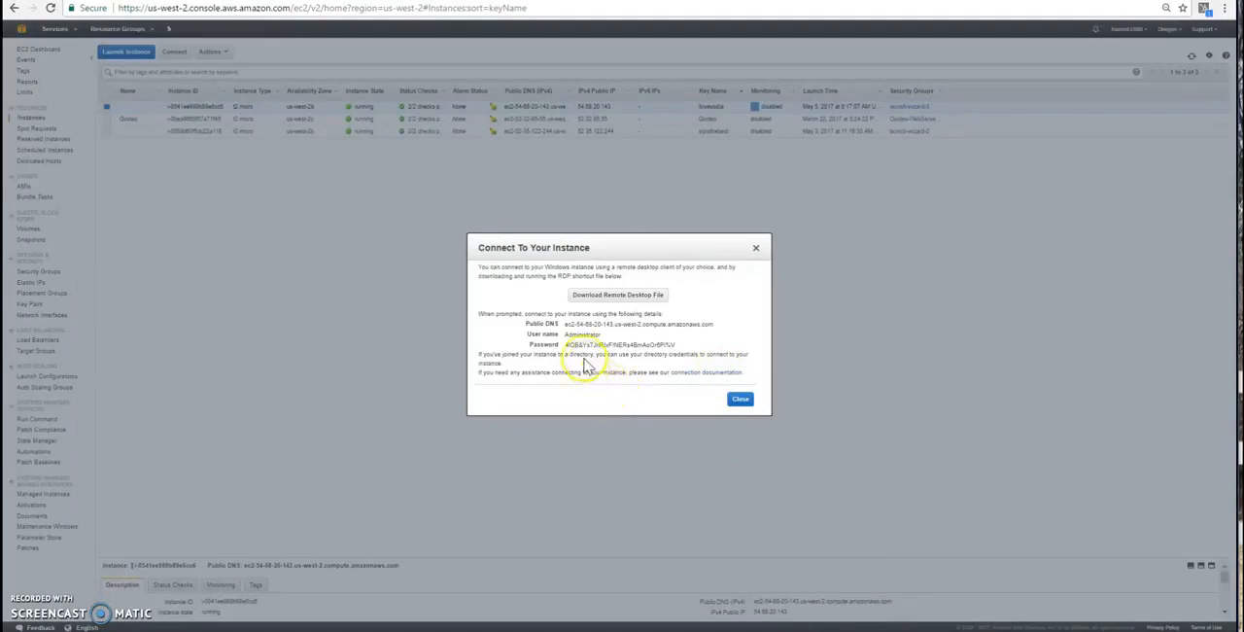
- Copy the decrypted Administrator password from the connection details
drag(566, 344, 697, 344)
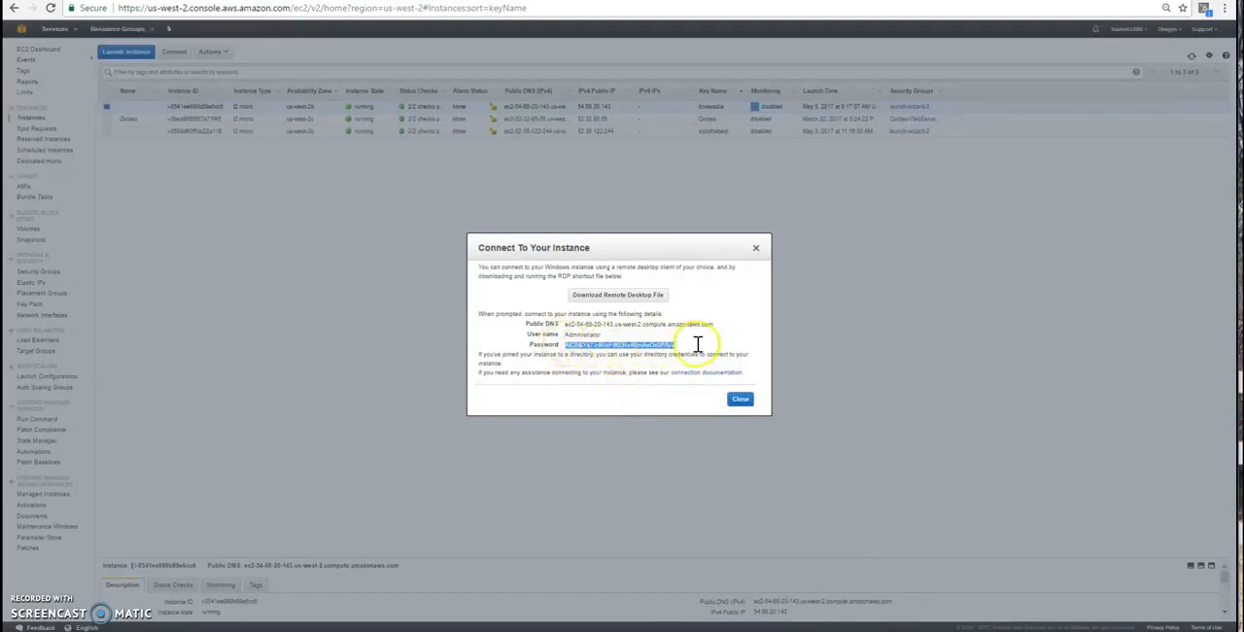
right_click(630, 345)
click(636, 356)
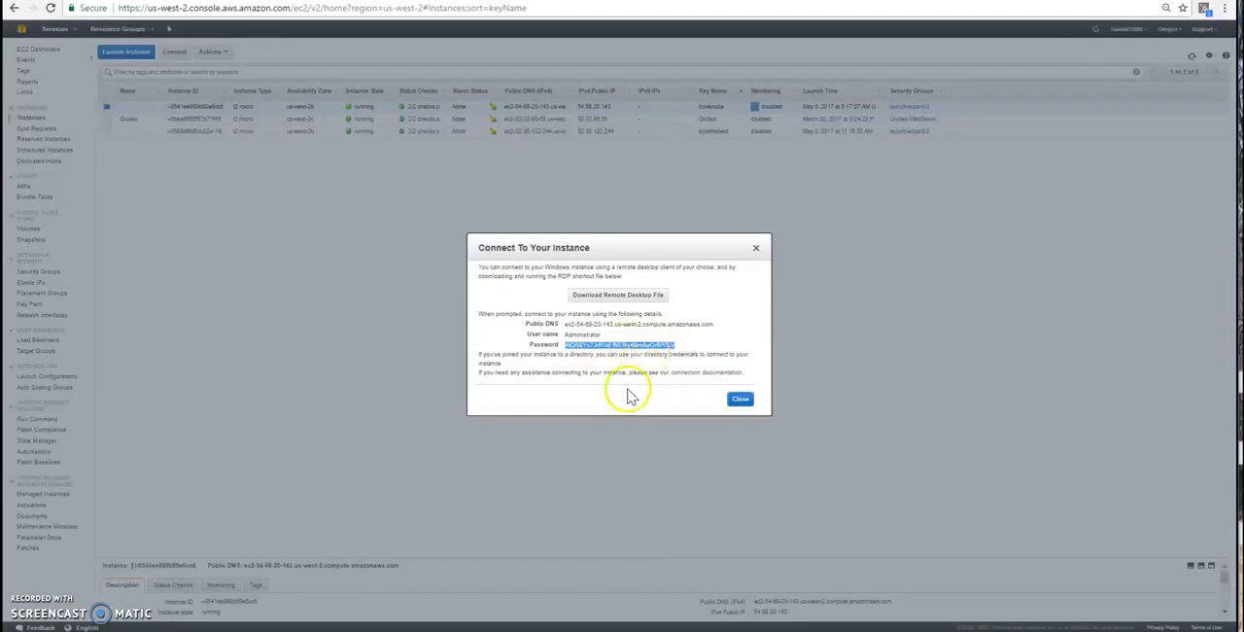
- Download the instance's remote desktop file, open it and connect despite the unknown publisher, disabling further prompts for this computer
click(604, 300)
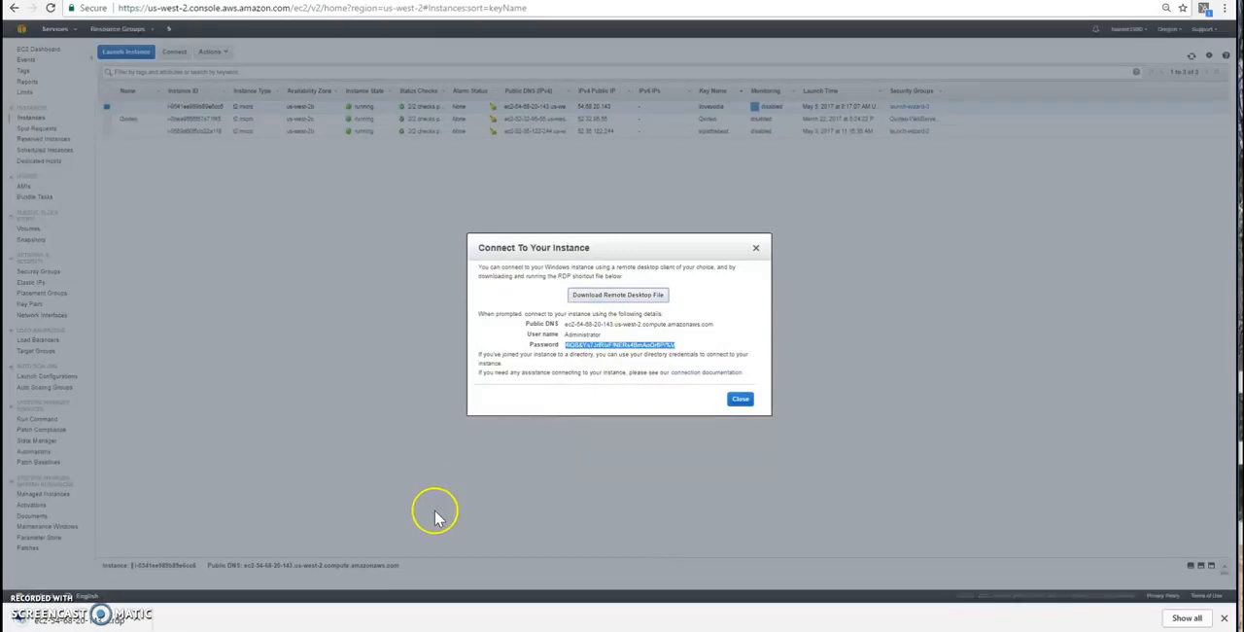
click(111, 623)
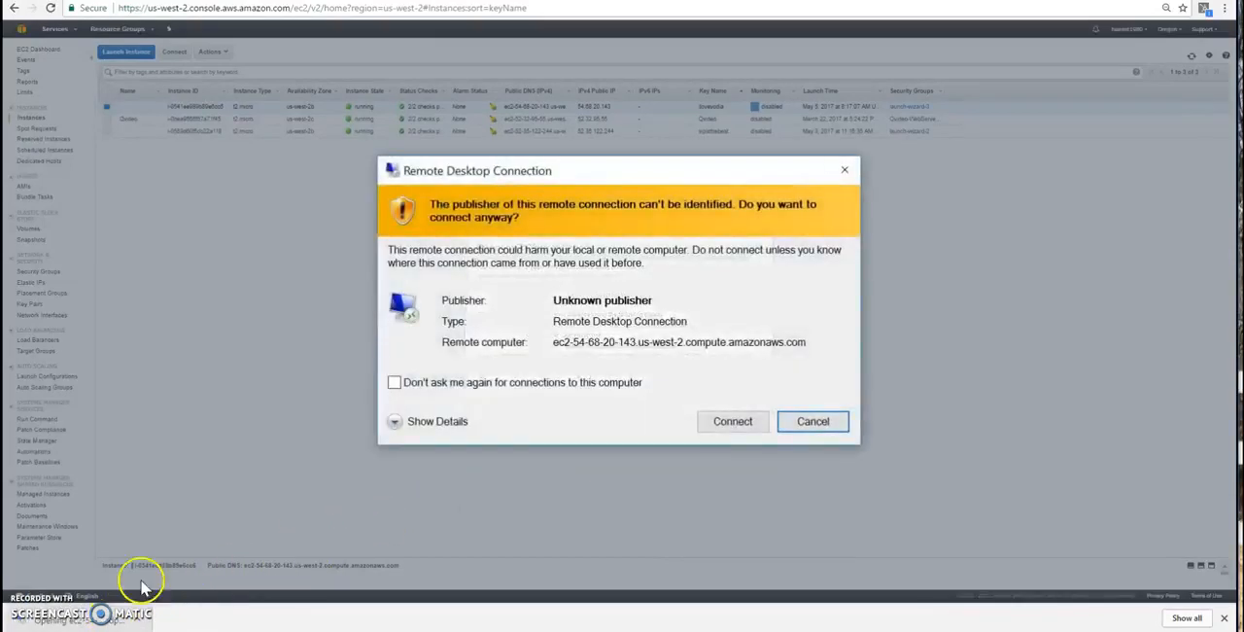
click(428, 385)
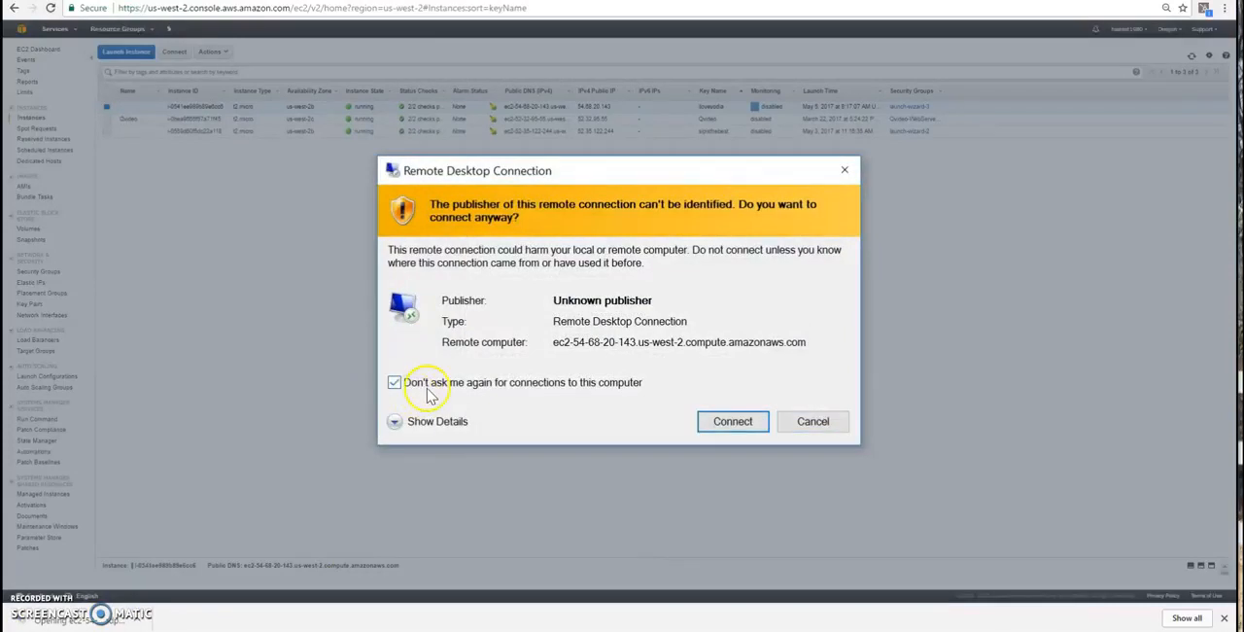
click(744, 425)
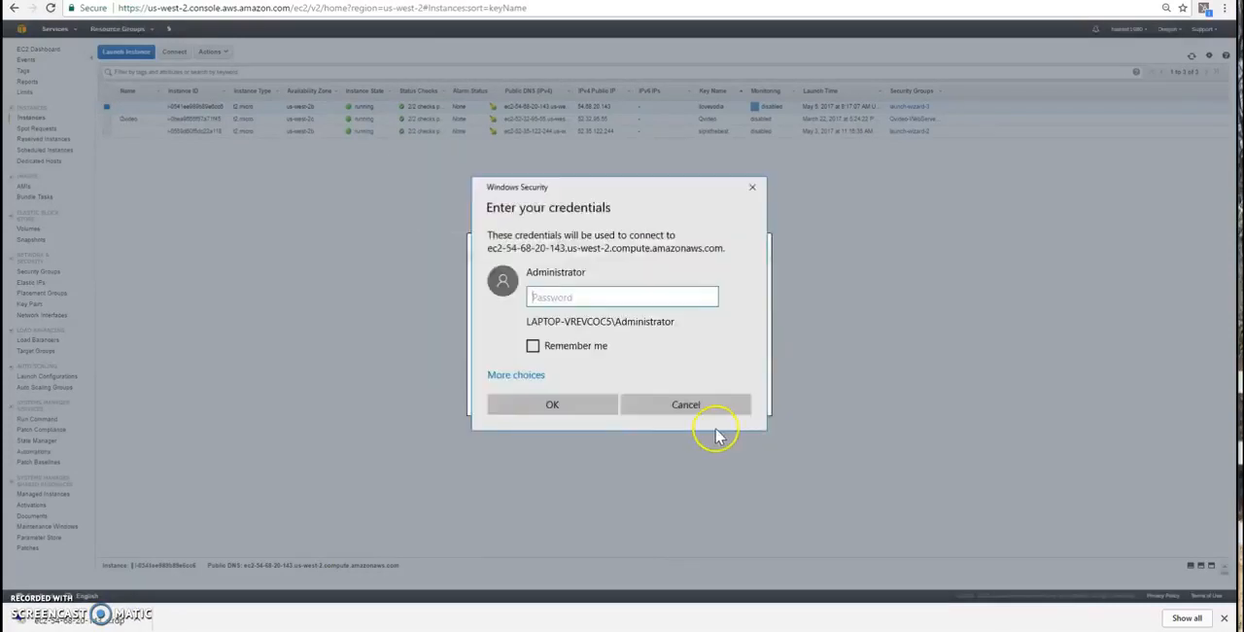
- Sign in to the remote desktop with the copied Administrator password and accept the untrusted certificate, disabling further prompts for this computer
key(ctrl+v)
click(554, 405)
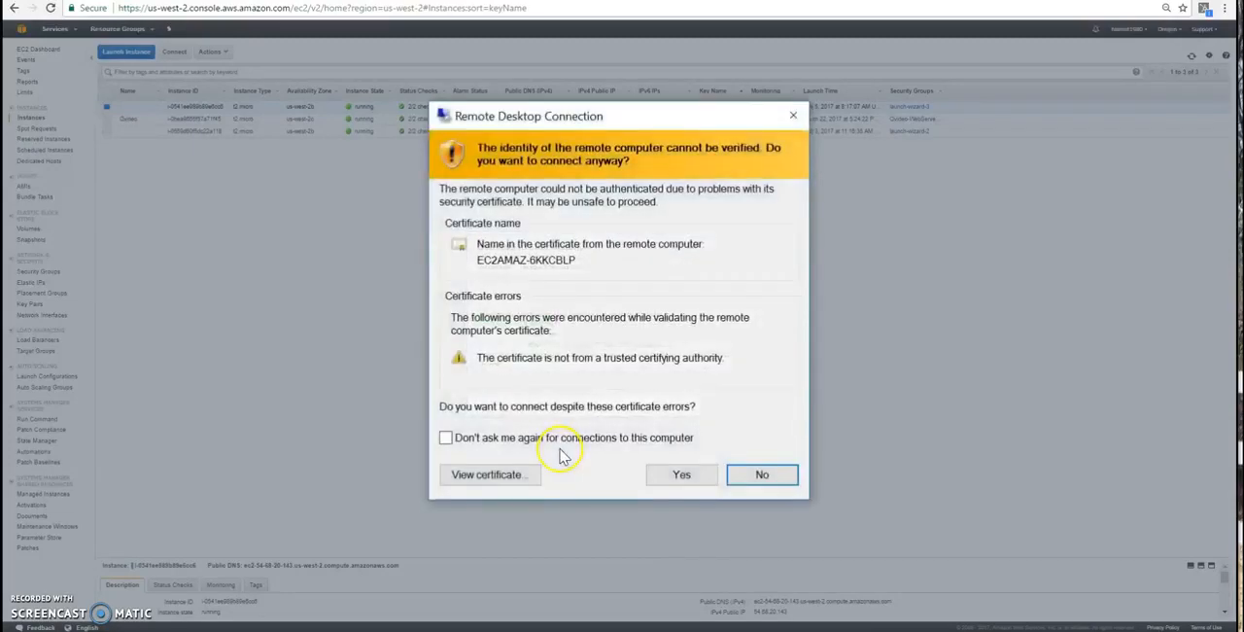
click(513, 442)
click(669, 473)
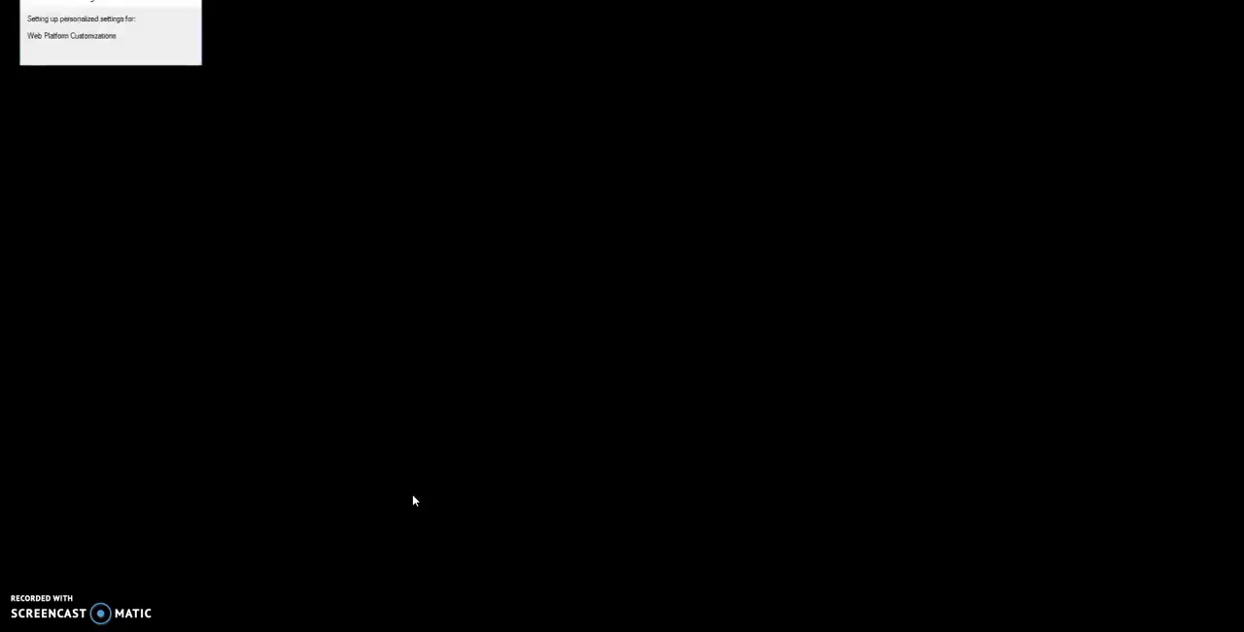
click(339, 504)
click(213, 571)
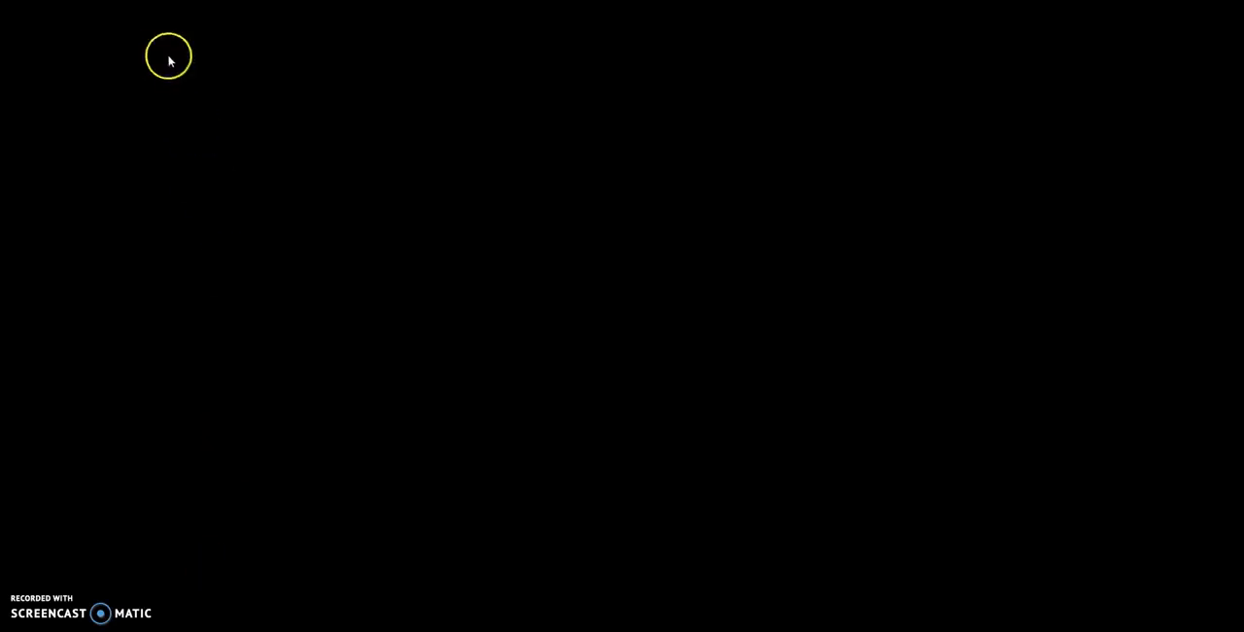
click(137, 480)
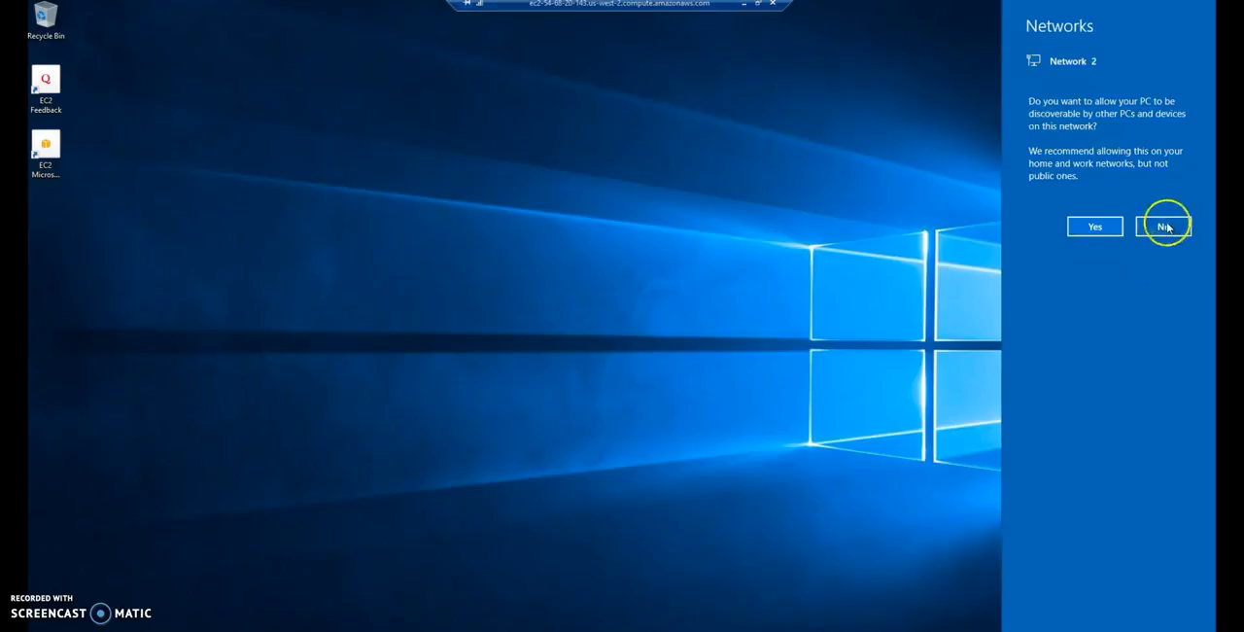
- Decline making the server discoverable by other devices on the network
click(1166, 227)
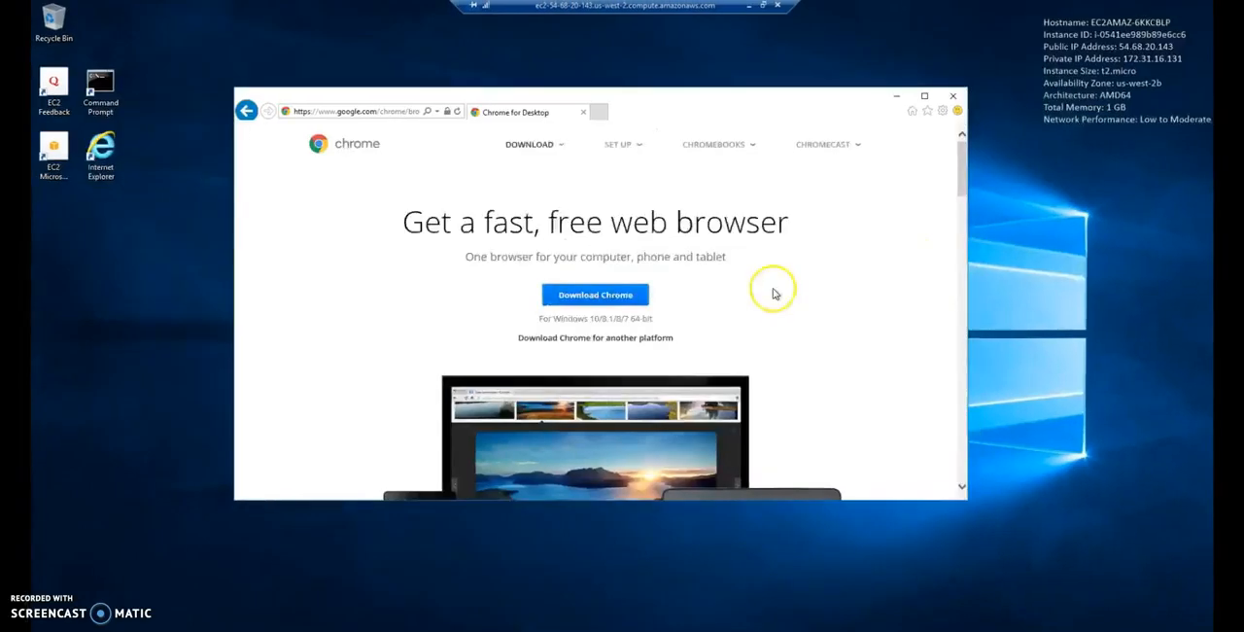
- Download Google Chrome, accept its terms of service, run the installer and minimize the Internet Explorer window
click(593, 297)
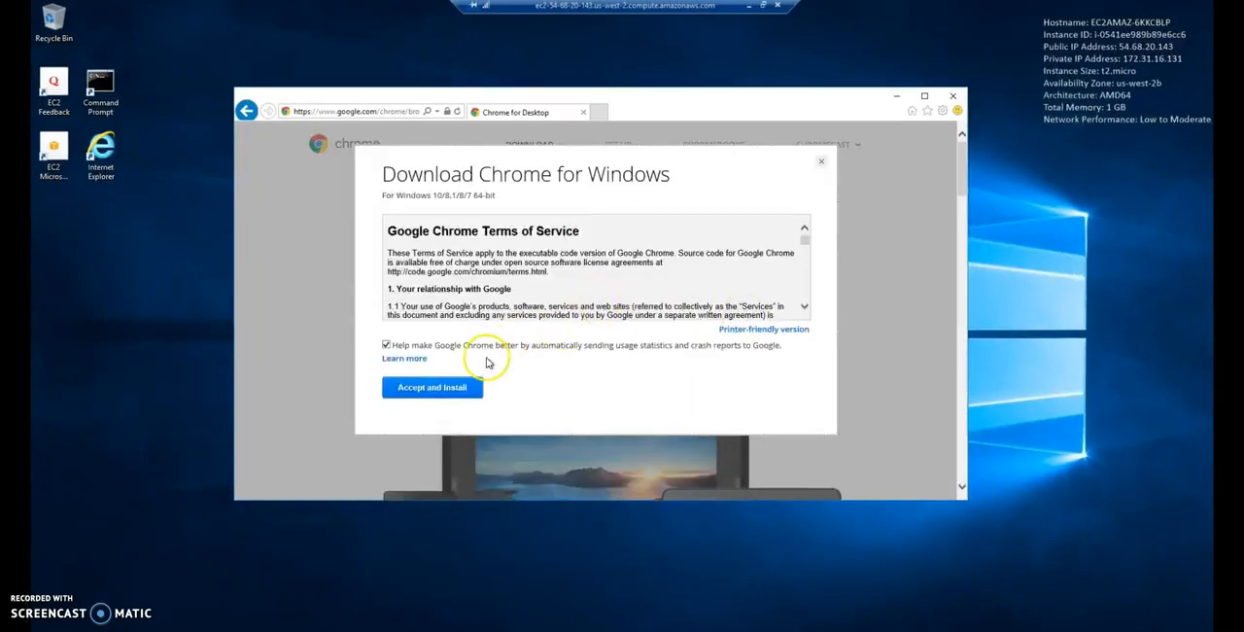
click(450, 390)
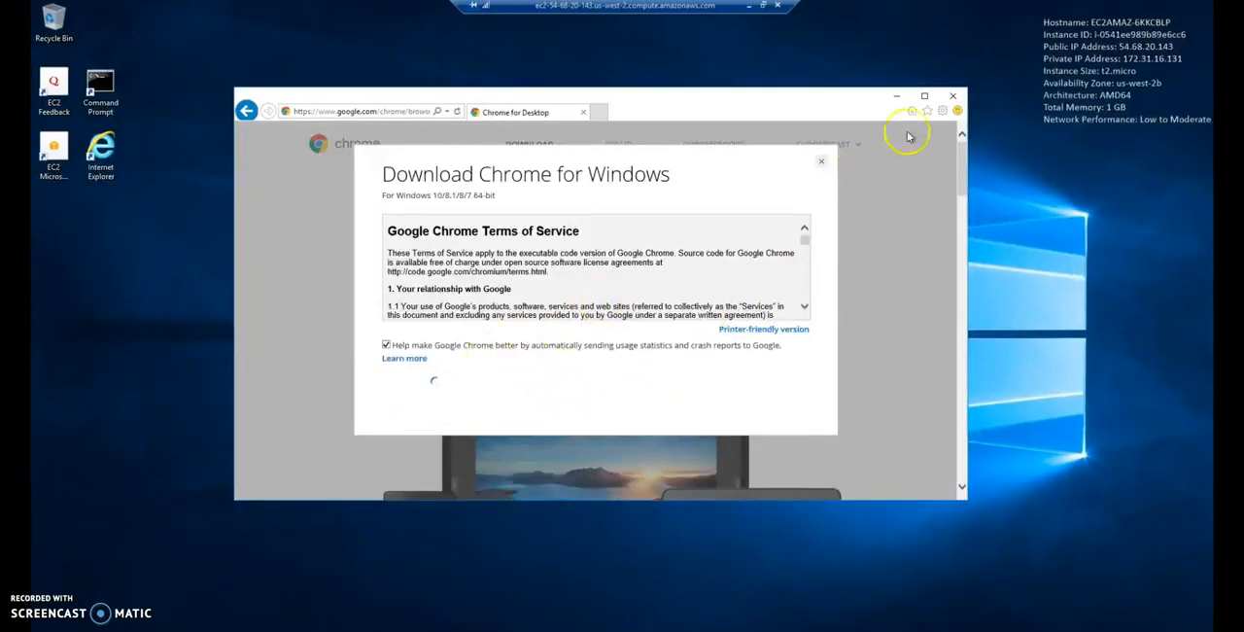
click(926, 96)
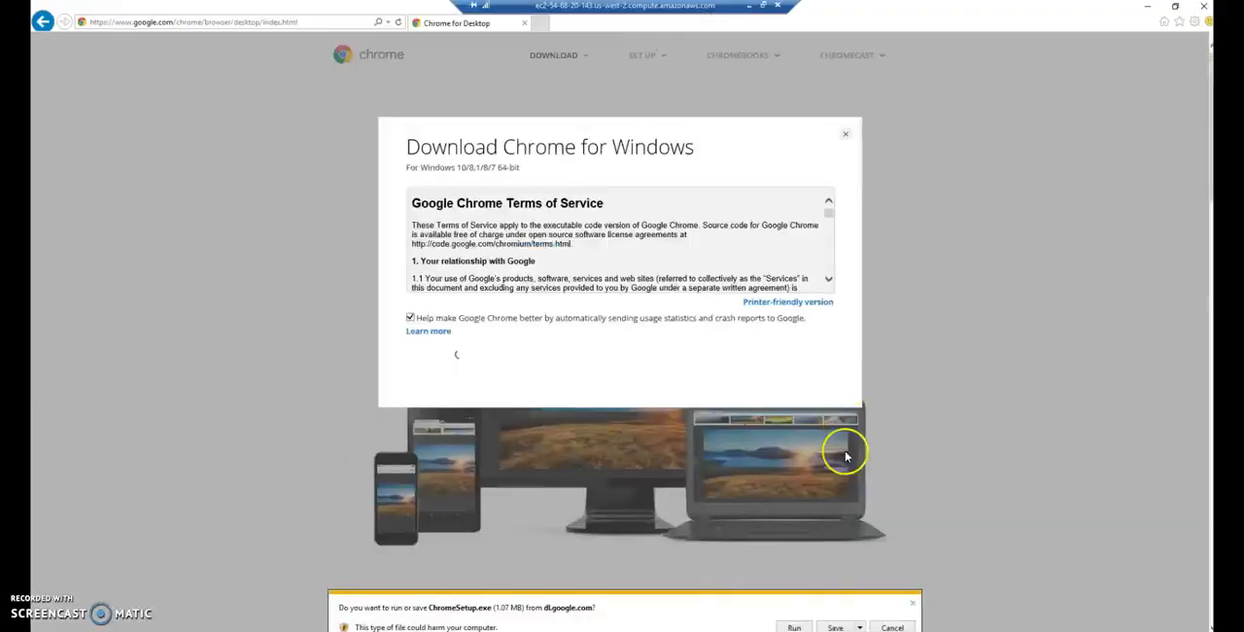
click(795, 626)
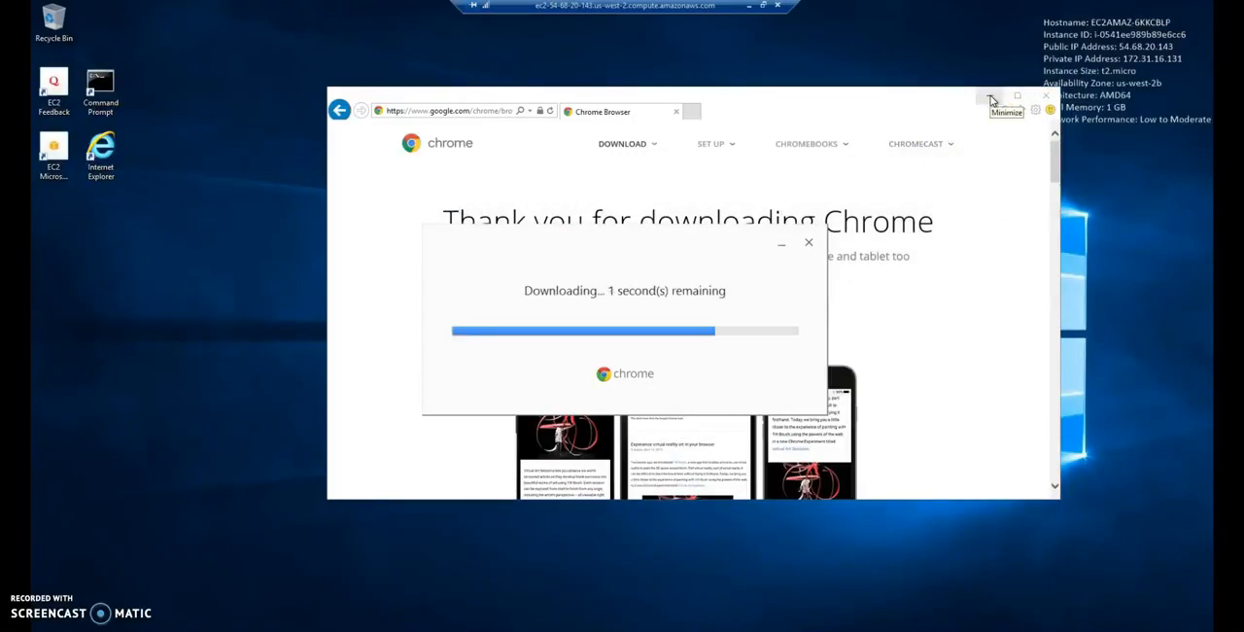
click(991, 100)
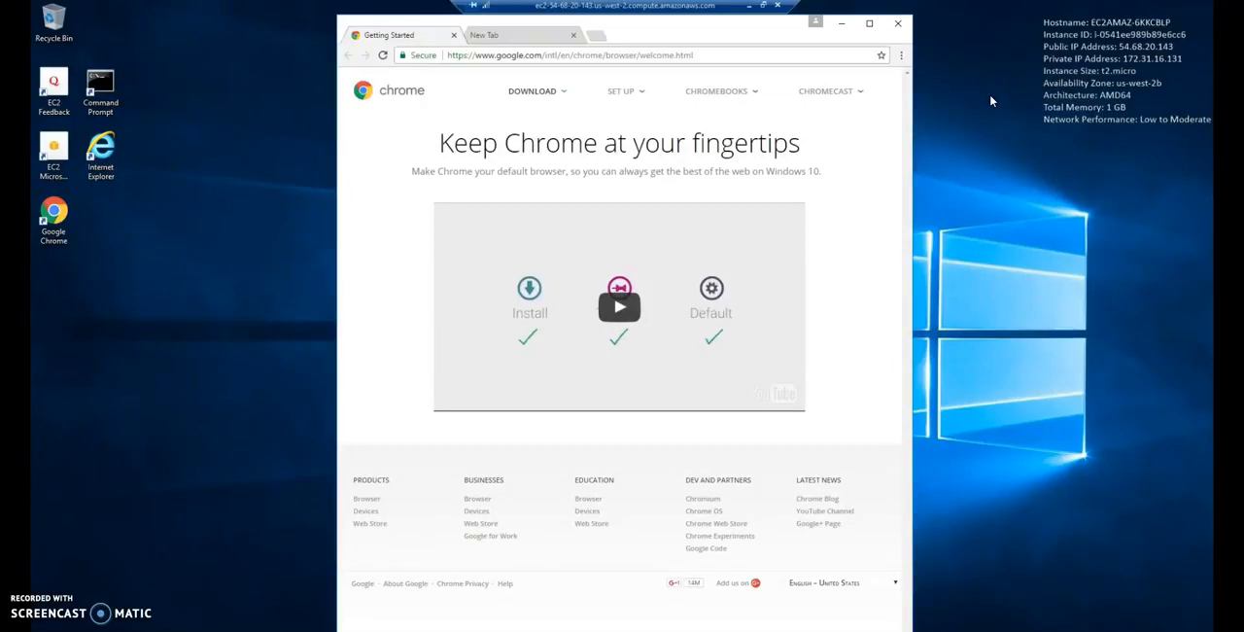
- Go to vodia.com in Chrome and dismiss the search hint covering the site's navigation
key(ctrl+l)
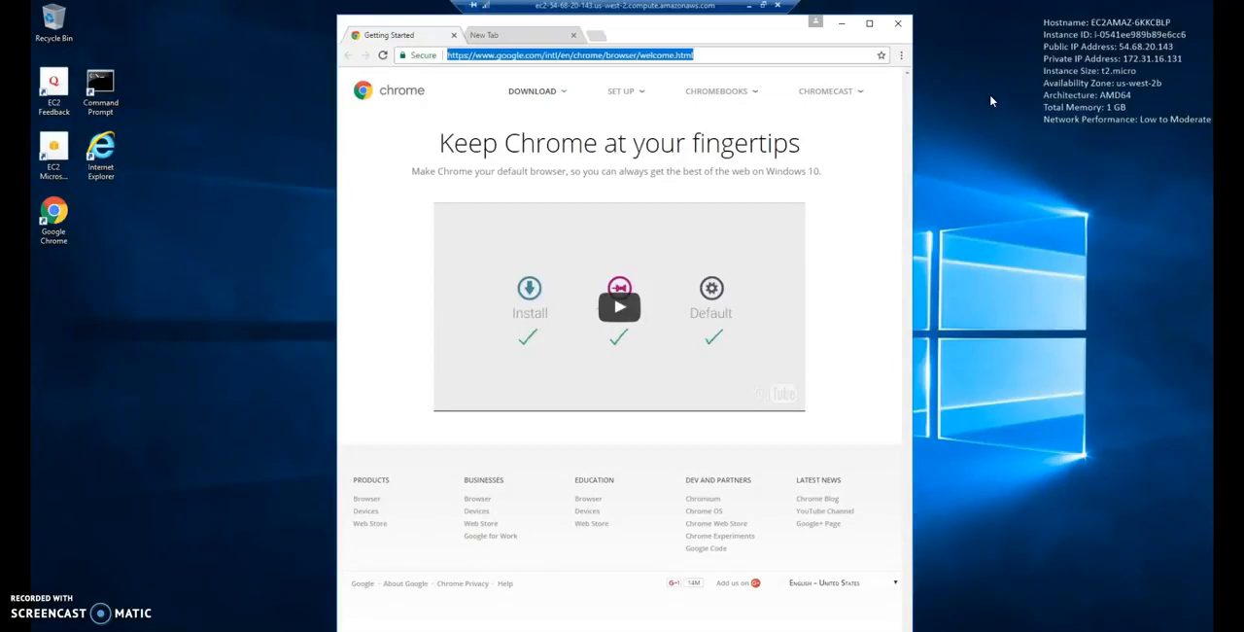
text(vodia.com)
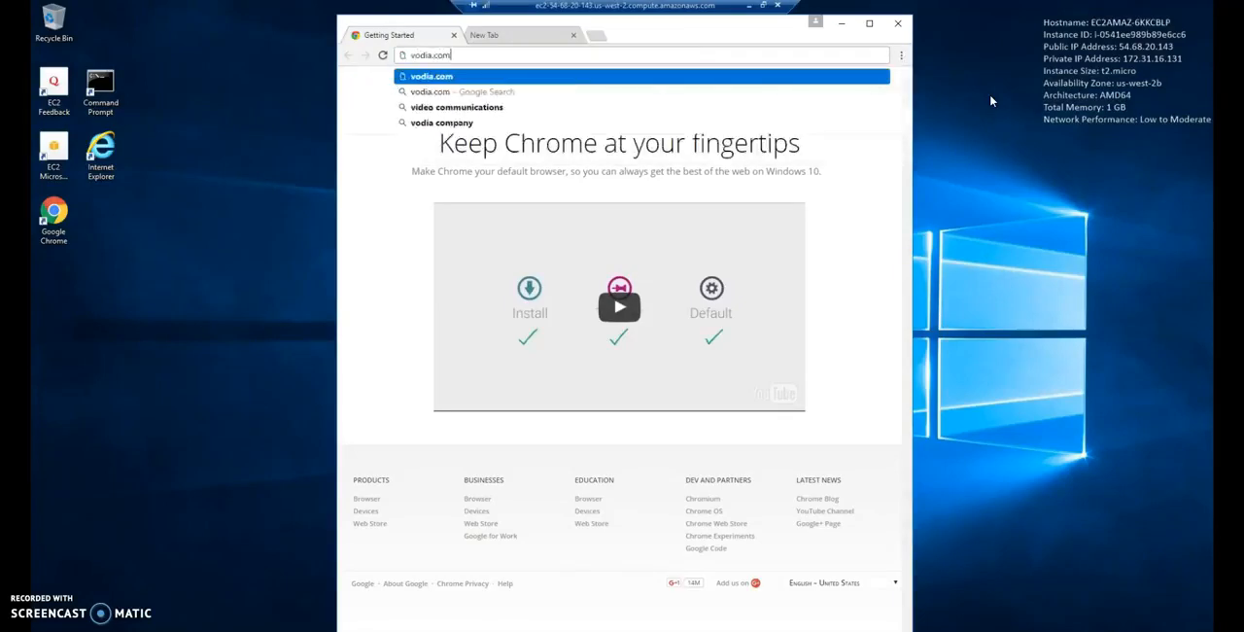
key(Return)
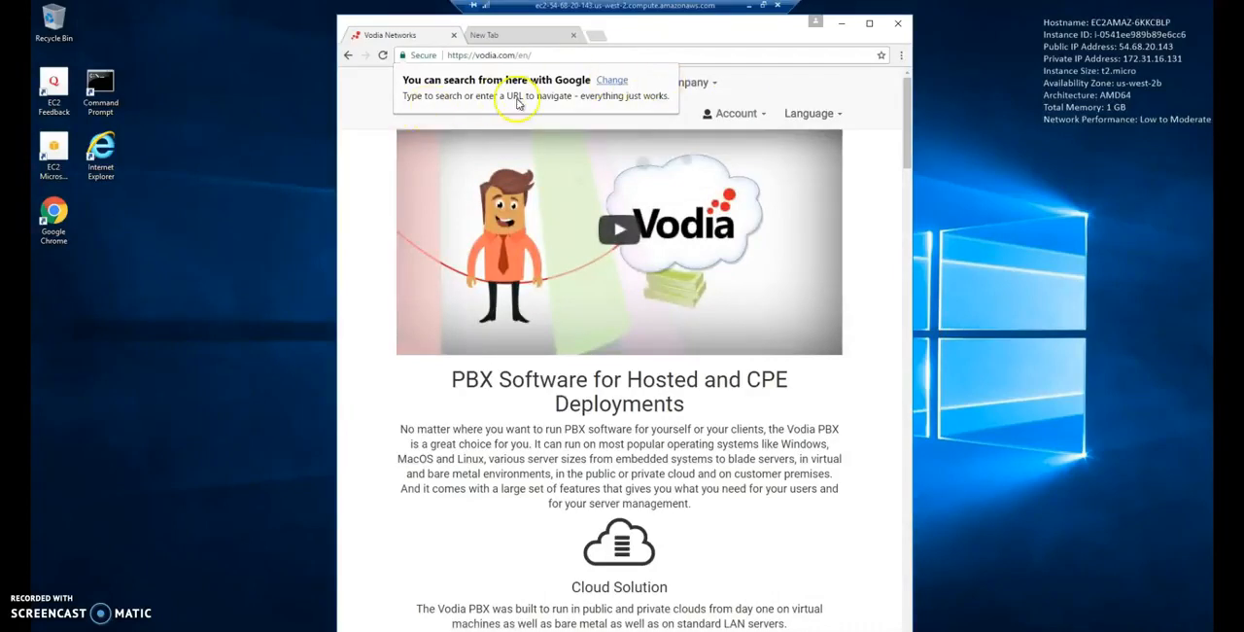
click(704, 56)
click(562, 88)
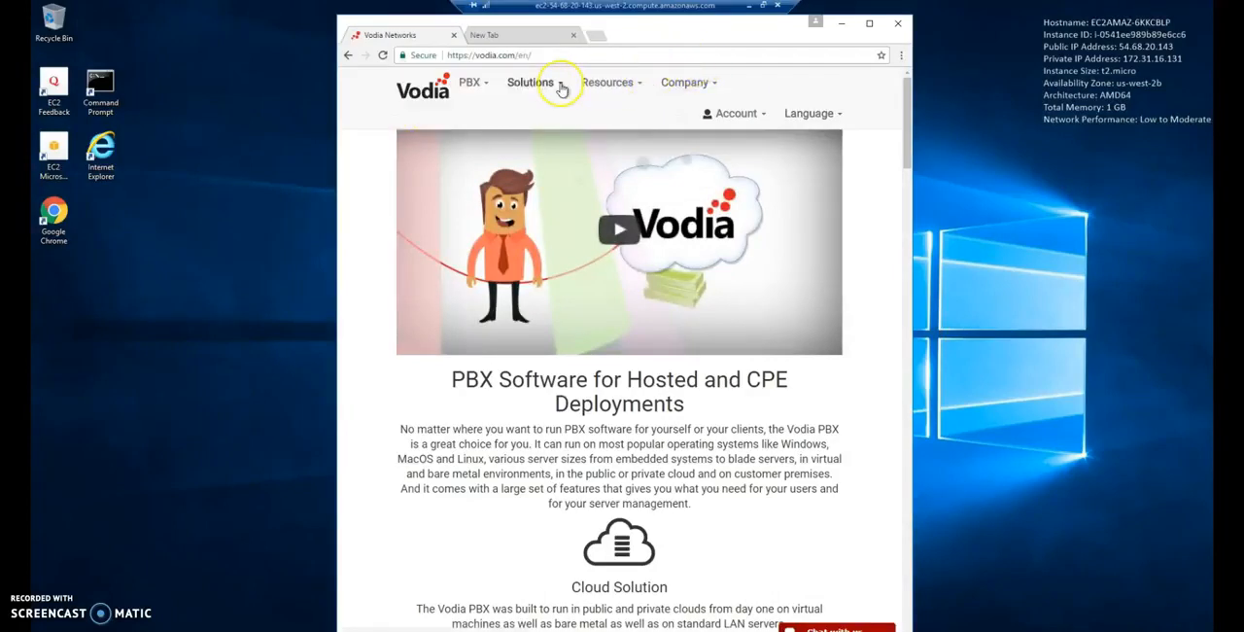
- Open the Vodia site's online documentation and maximize the browser window
mouse_move(609, 89)
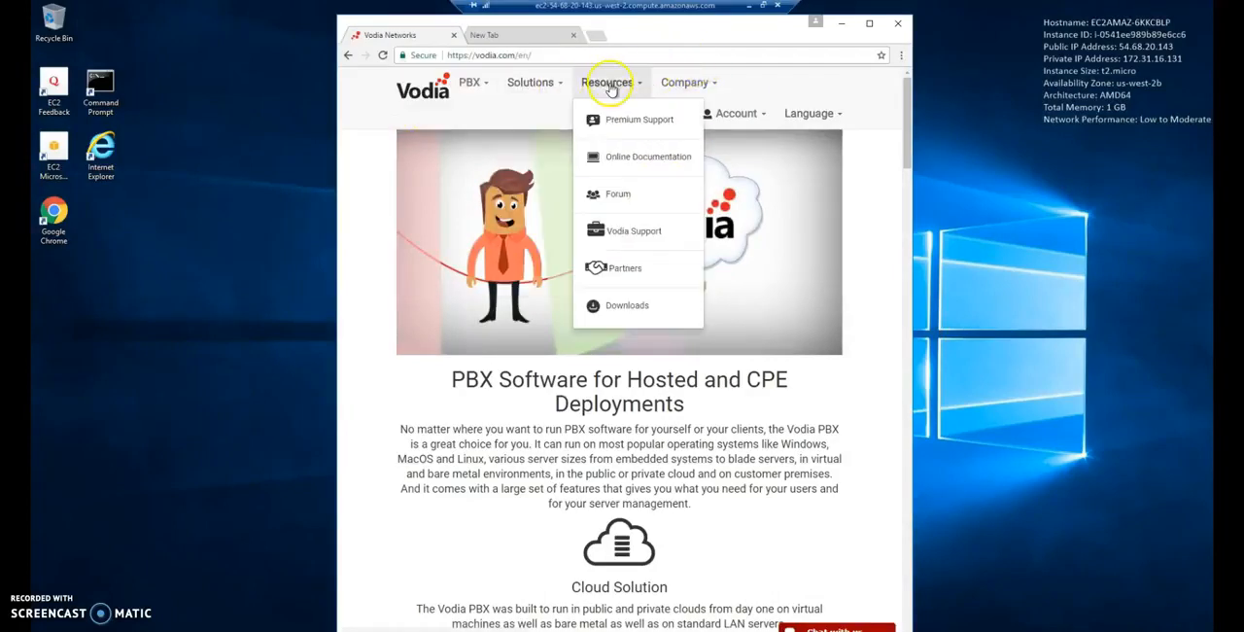
click(642, 157)
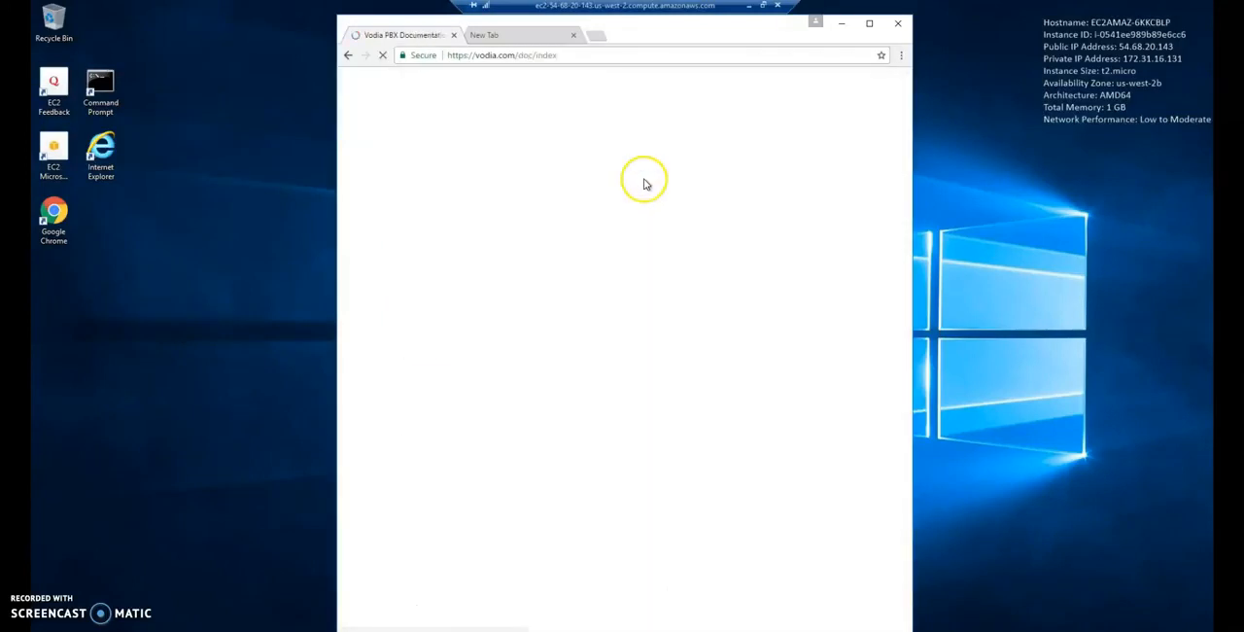
click(869, 22)
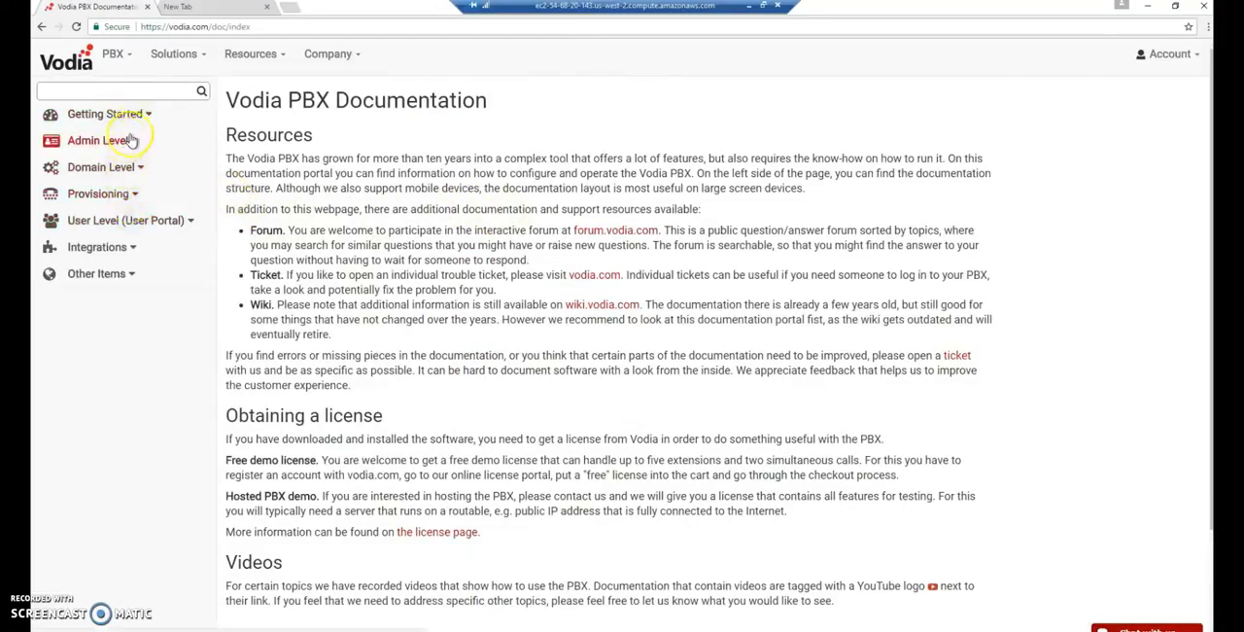
- Download the 64-bit Windows package pbxctrl-v56.0-64.zip by way of the Vodia downloads page and open the archive
click(261, 58)
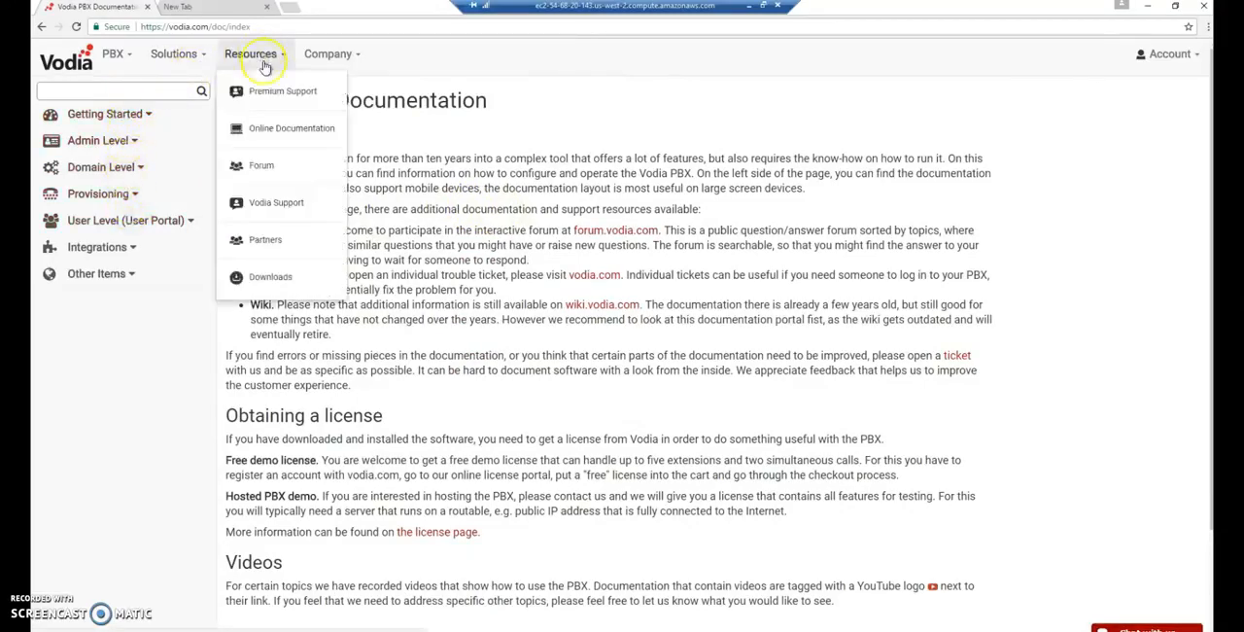
click(274, 277)
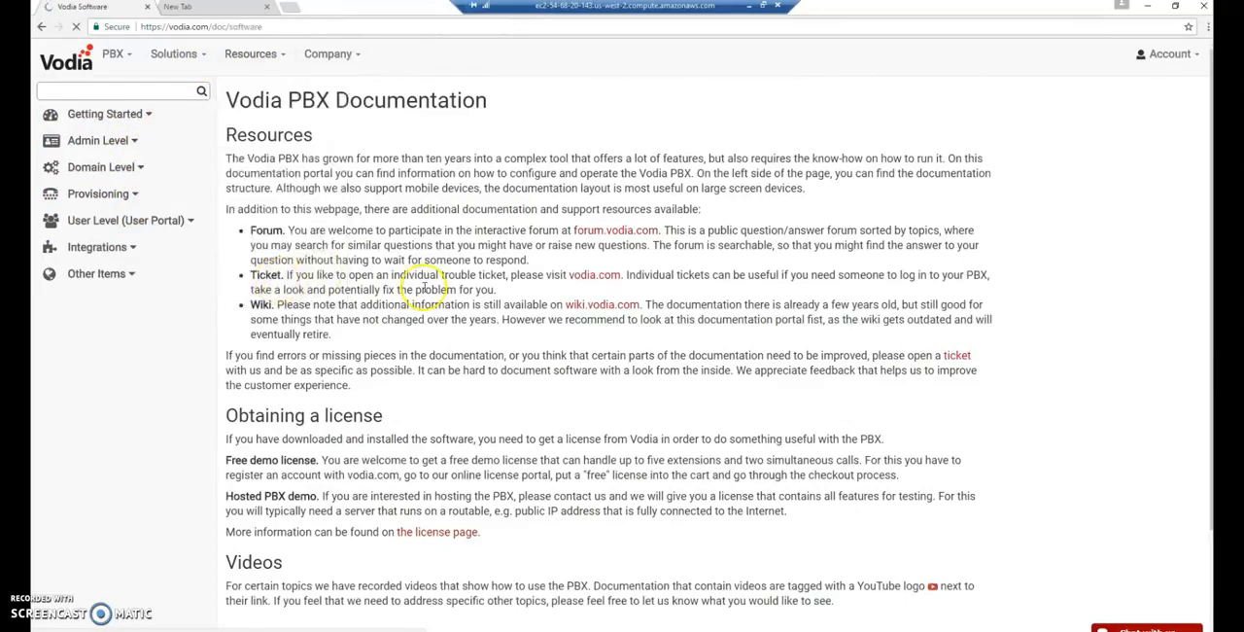
click(314, 226)
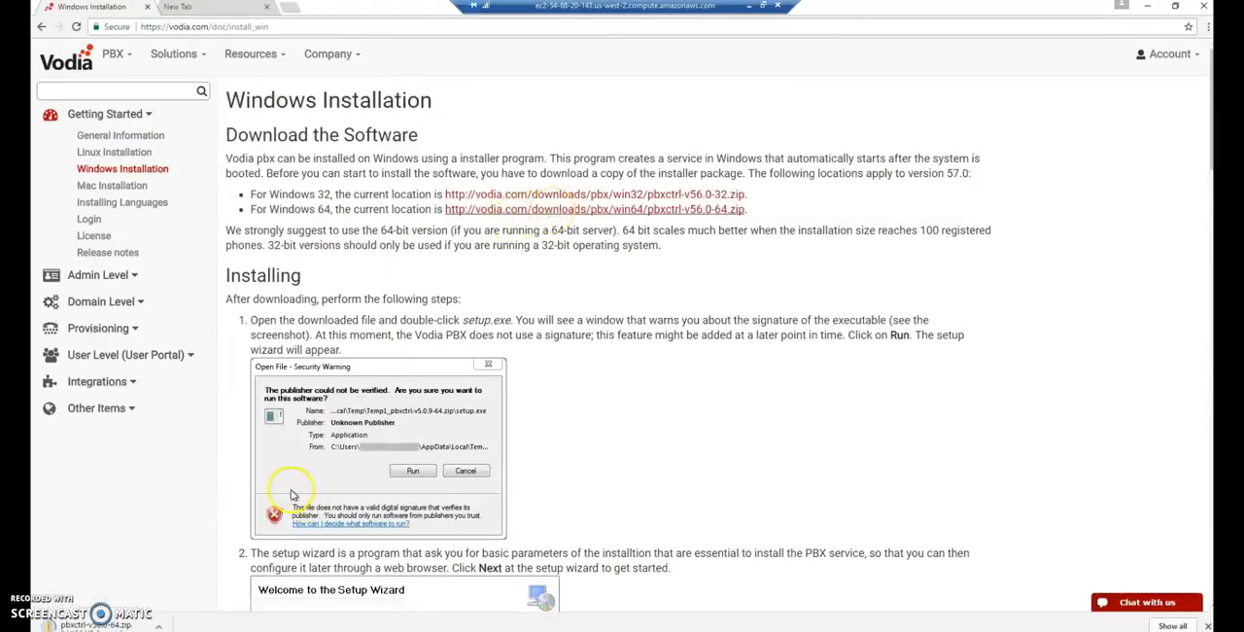
click(98, 624)
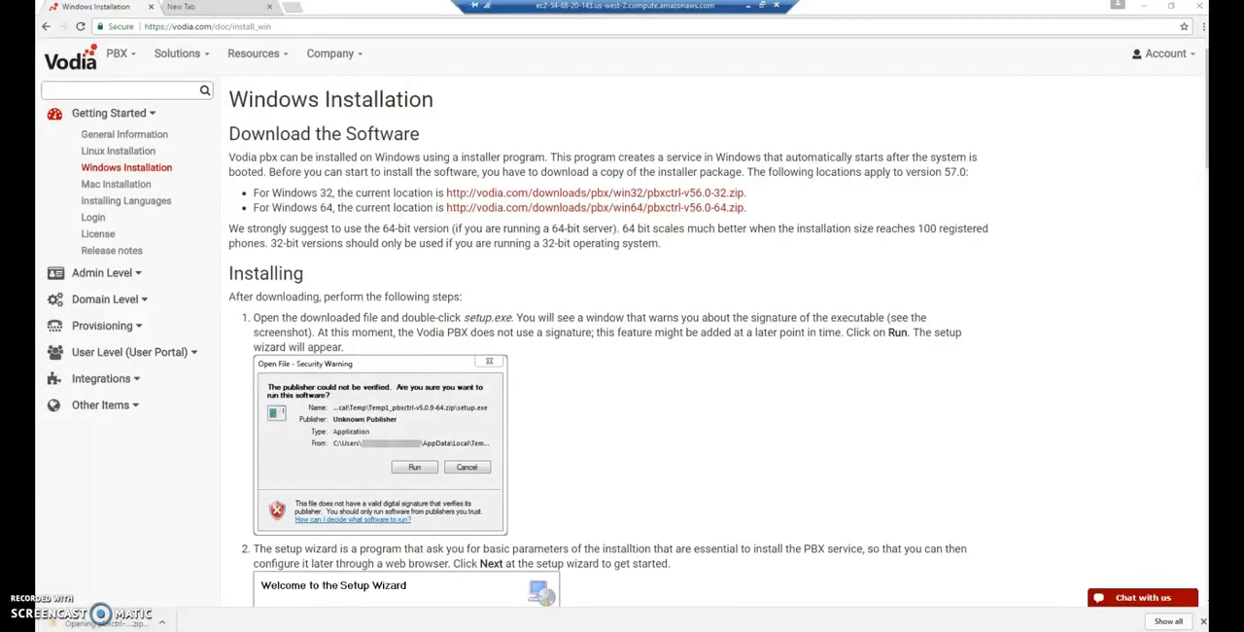
- Install Vodia PBX from the snomone installer package, agreeing to the license and keeping the default ports, and close the archive window
click(426, 221)
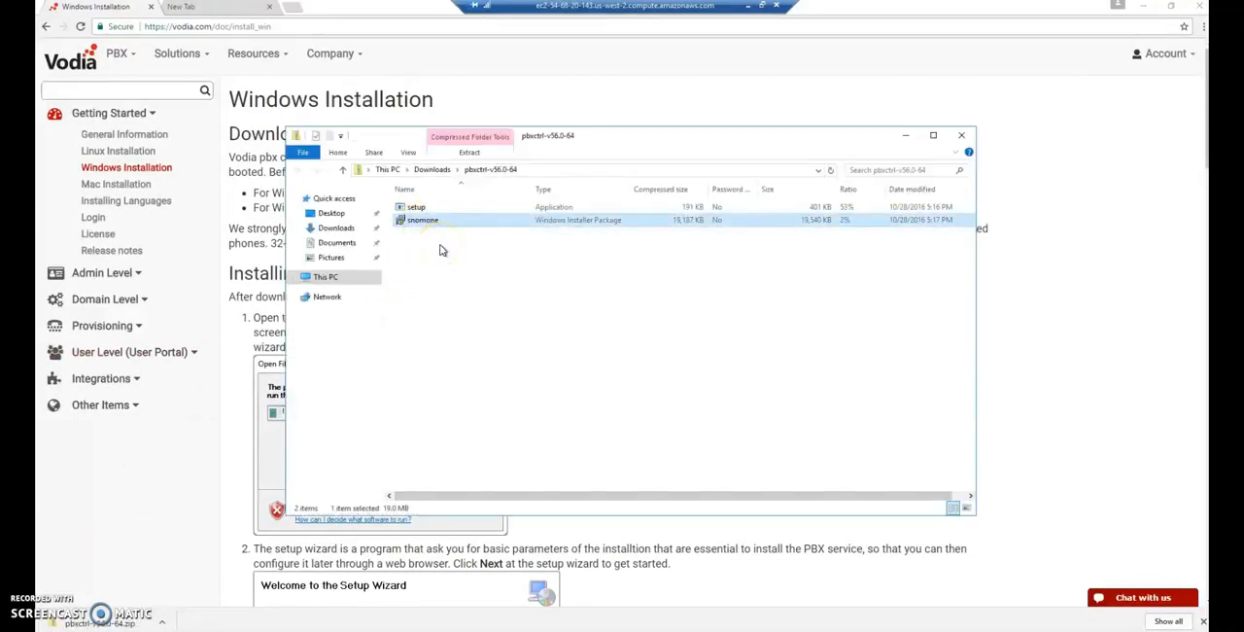
click(667, 342)
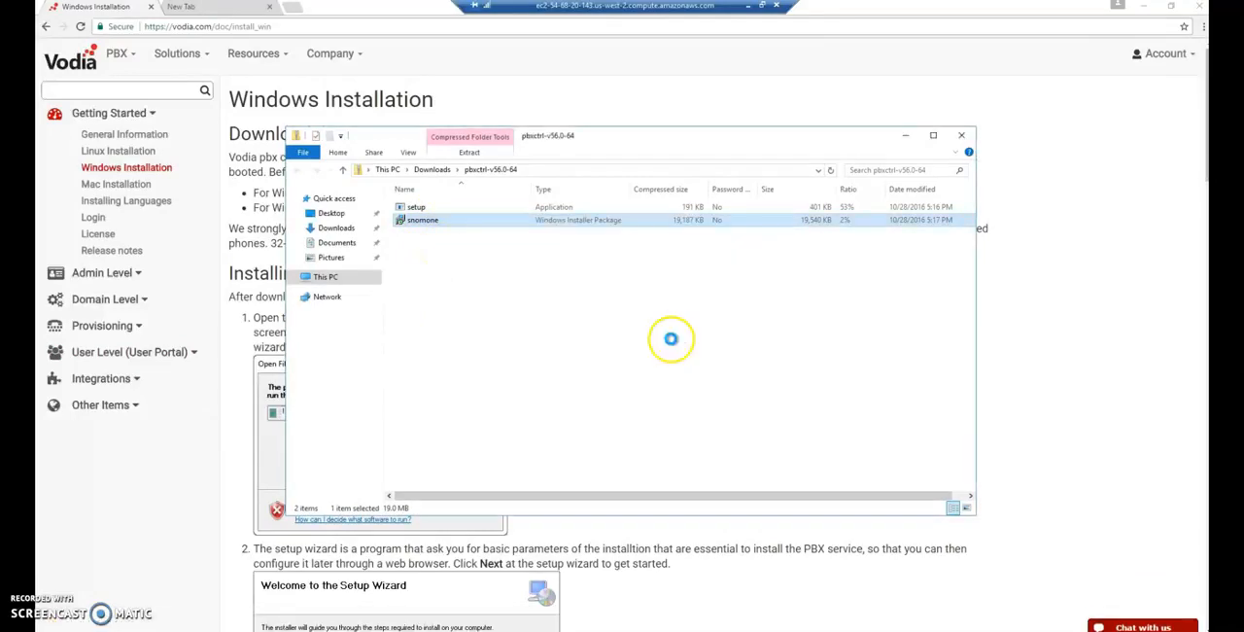
click(744, 428)
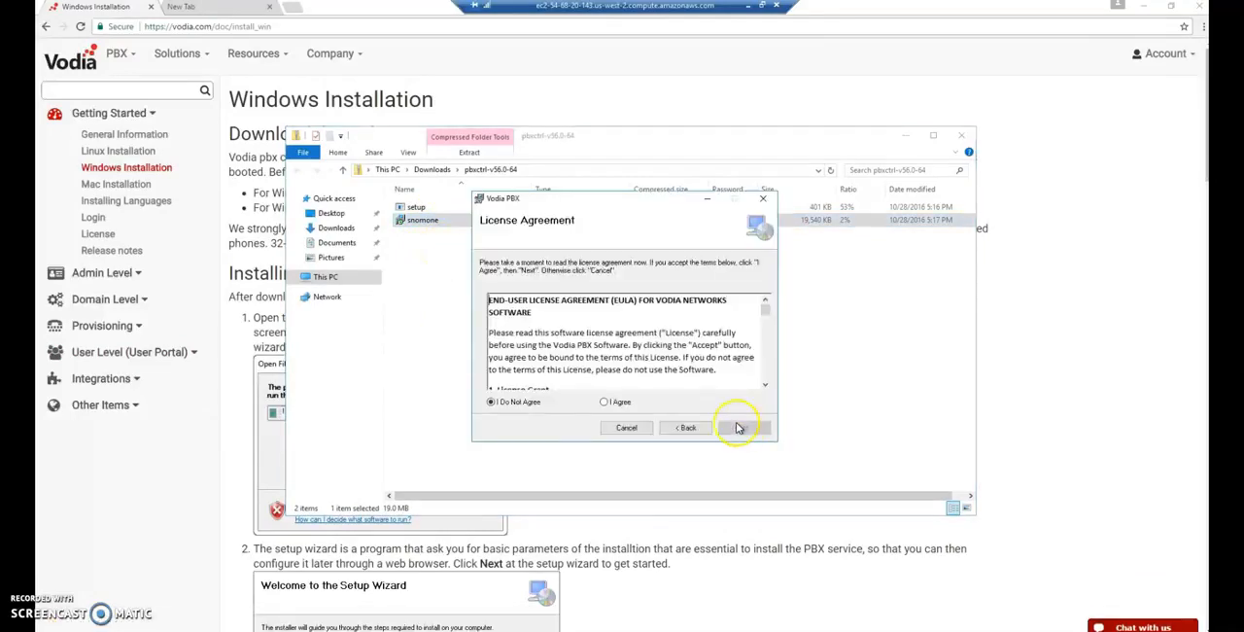
click(604, 403)
click(738, 428)
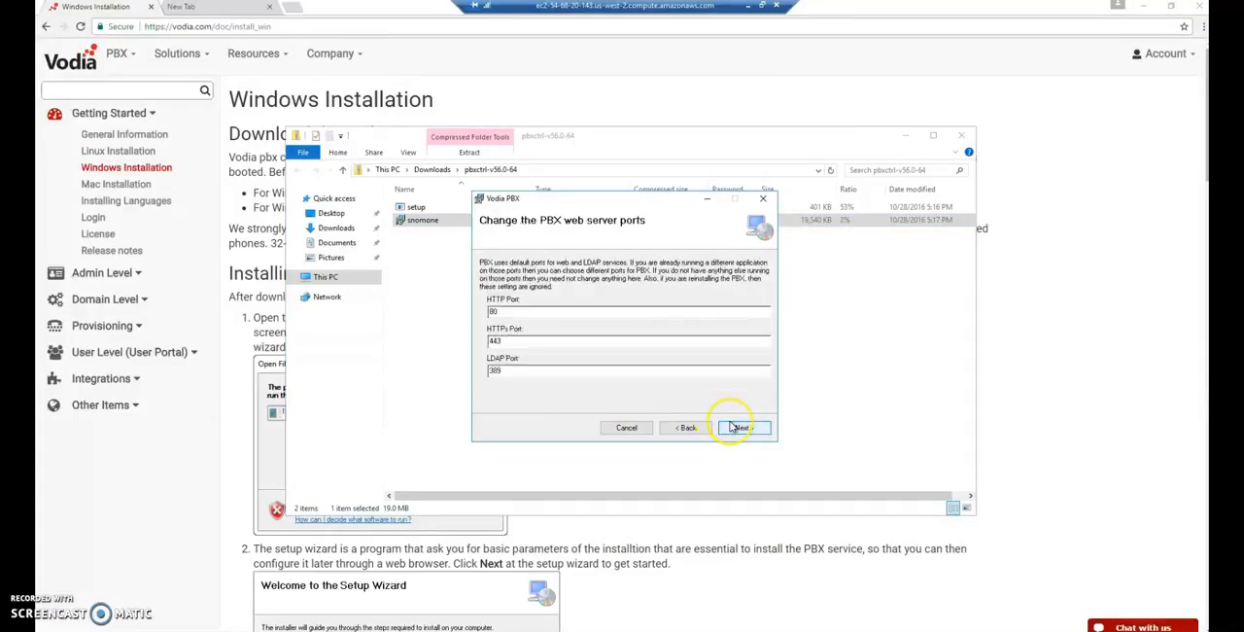
click(734, 428)
click(734, 429)
click(734, 429)
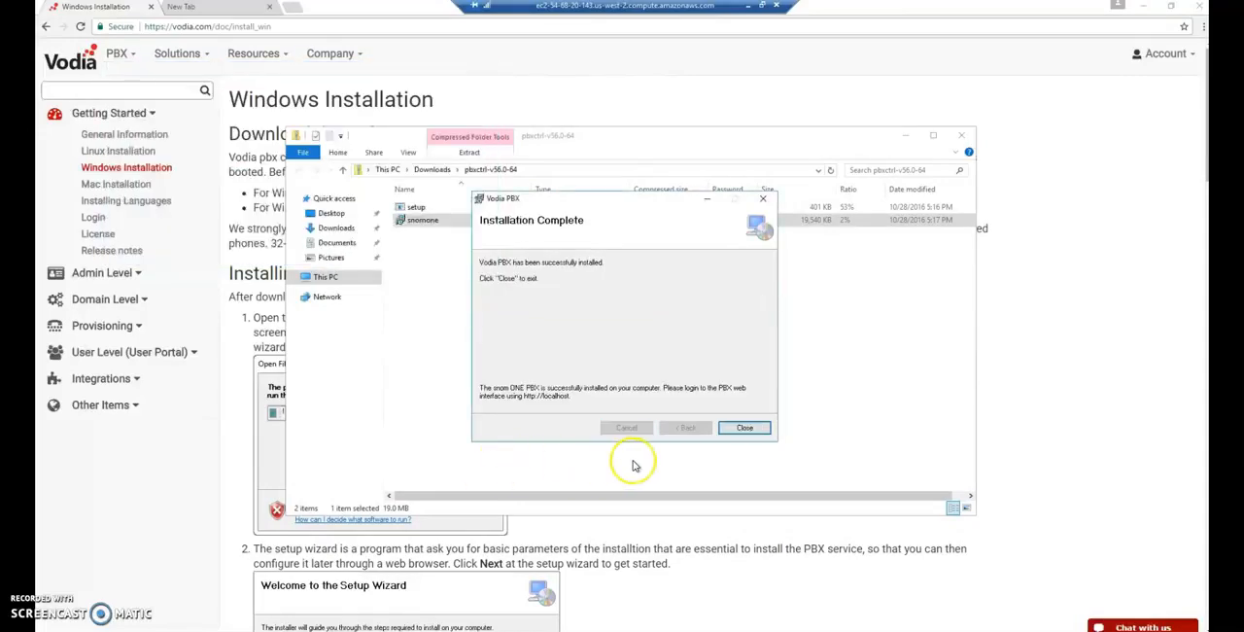
click(746, 429)
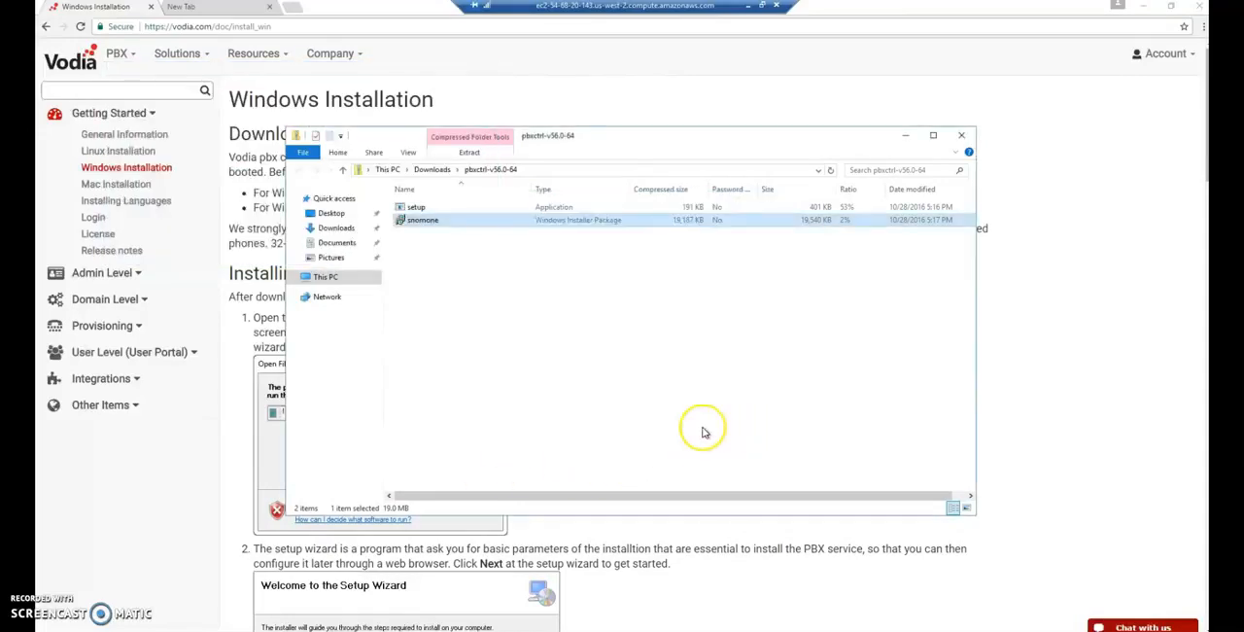
click(967, 138)
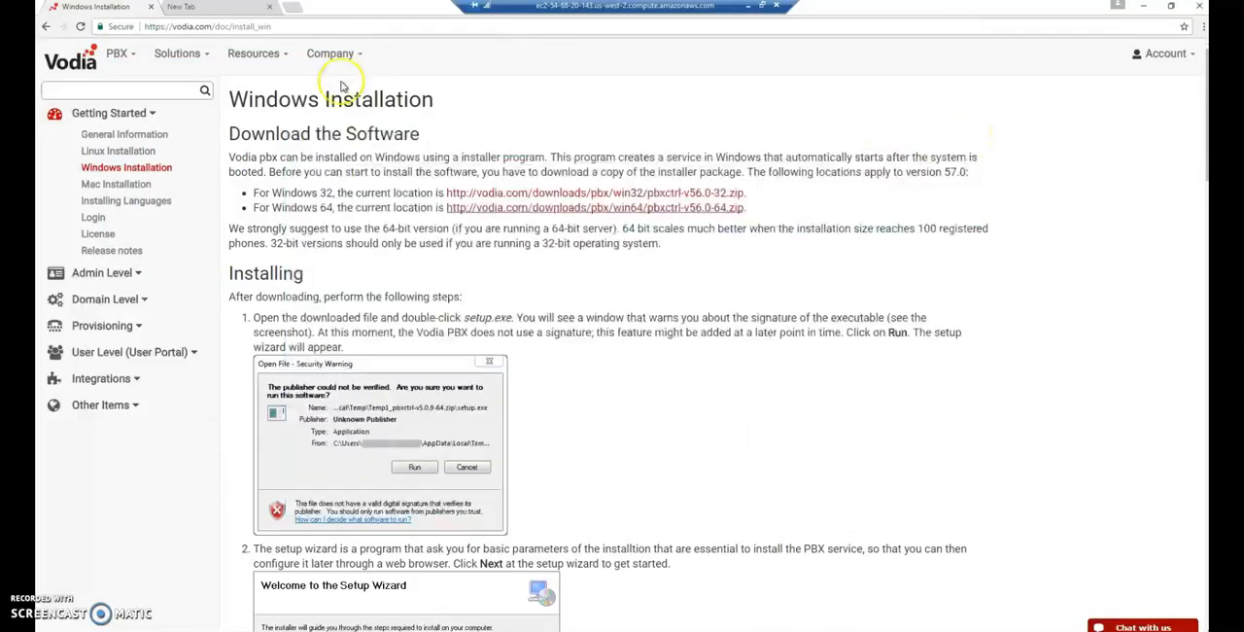
- Open the PBX web interface at localhost in the browser
click(277, 26)
text(local)
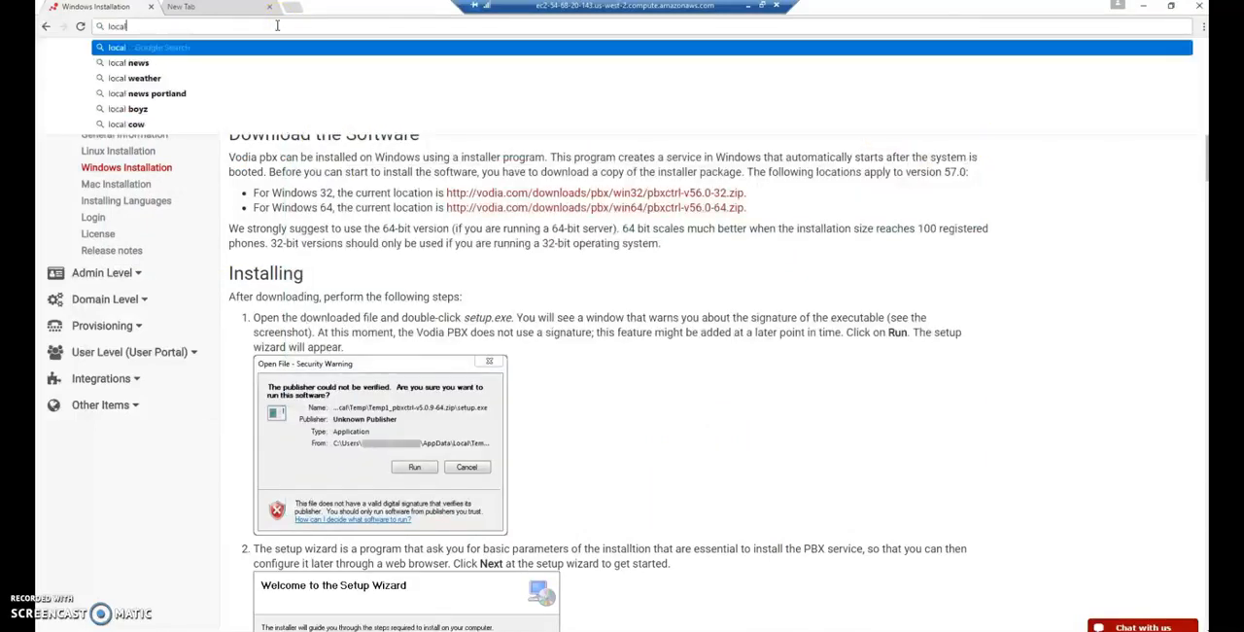
text(host)
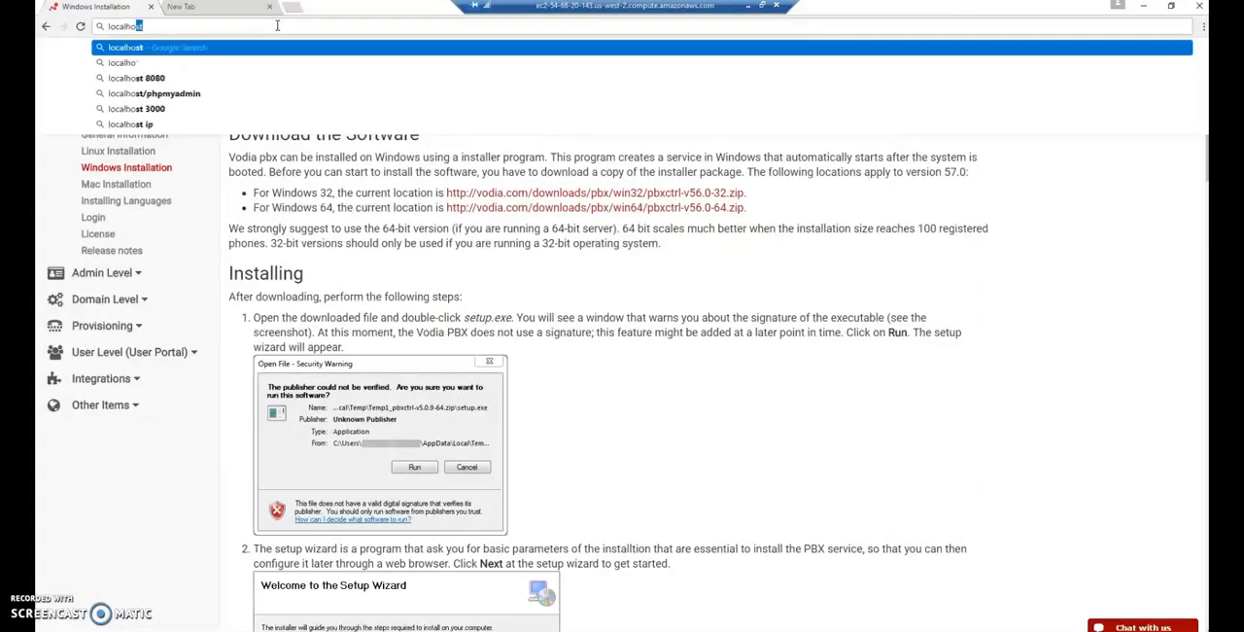
key(Return)
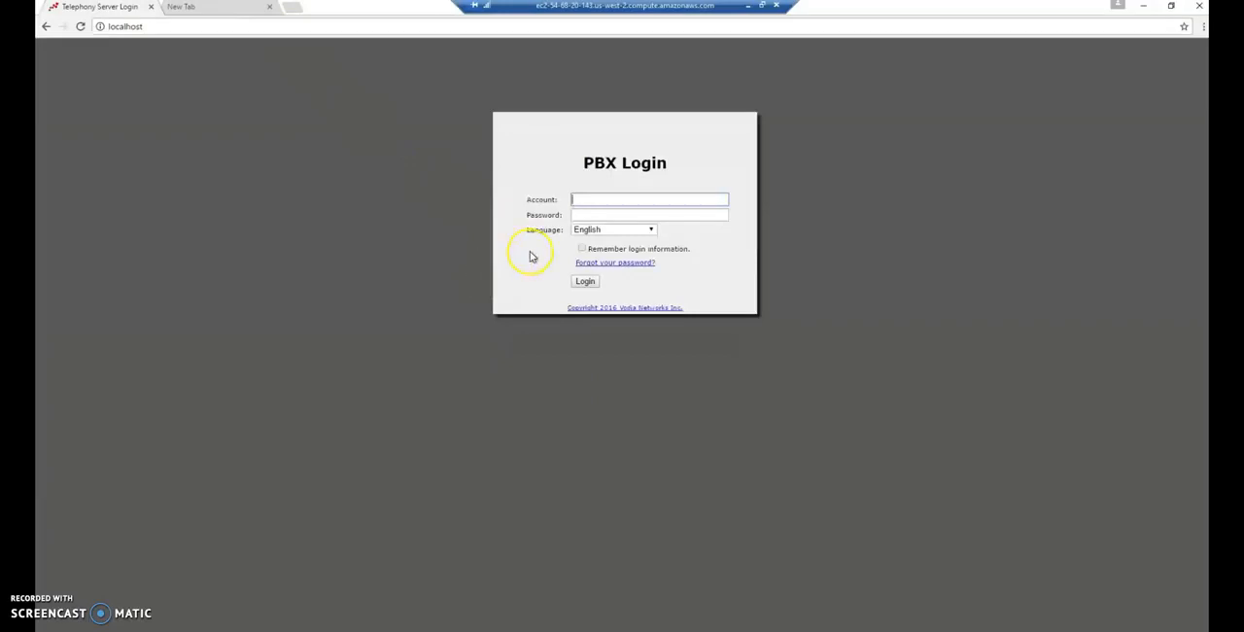
- Log in to the PBX with the account admin and accept the end-user license agreement
text(admin)
key(Return)
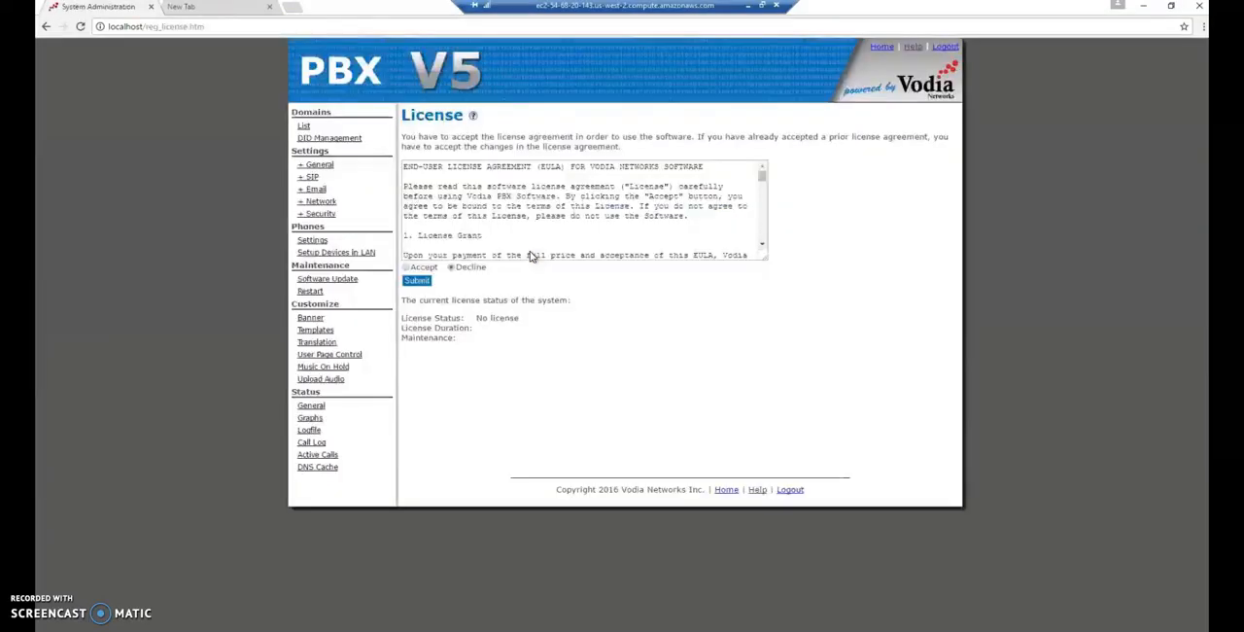
click(407, 268)
click(417, 280)
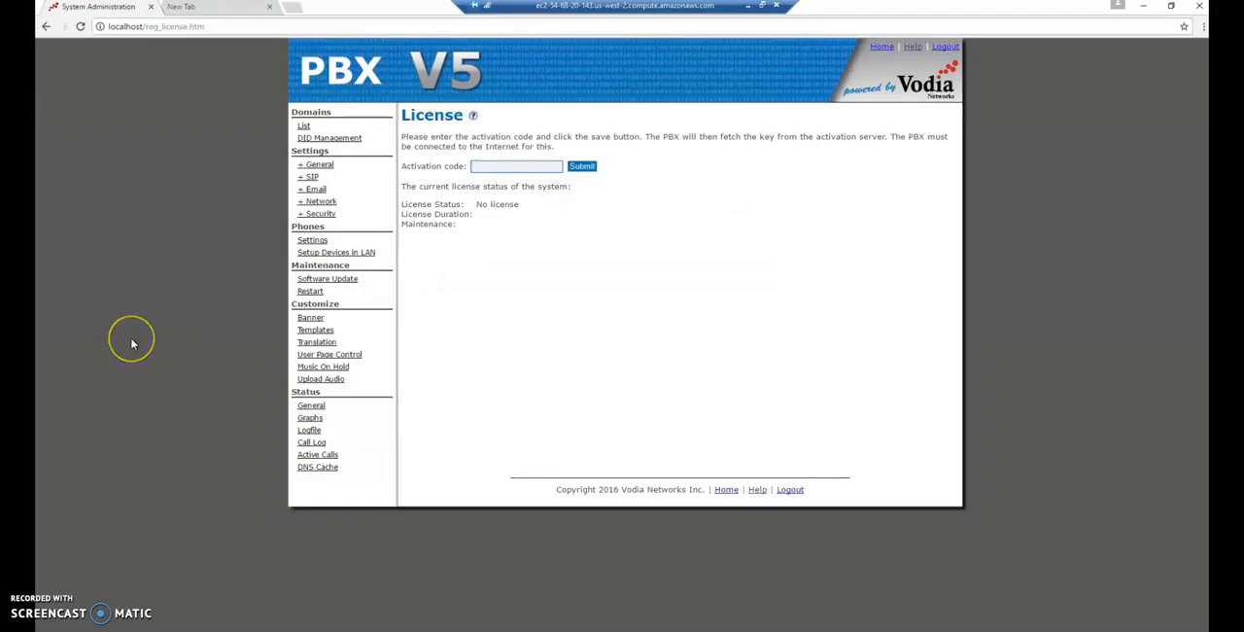
- Go to vodia.com in the second browser tab and open the account registration form
click(201, 10)
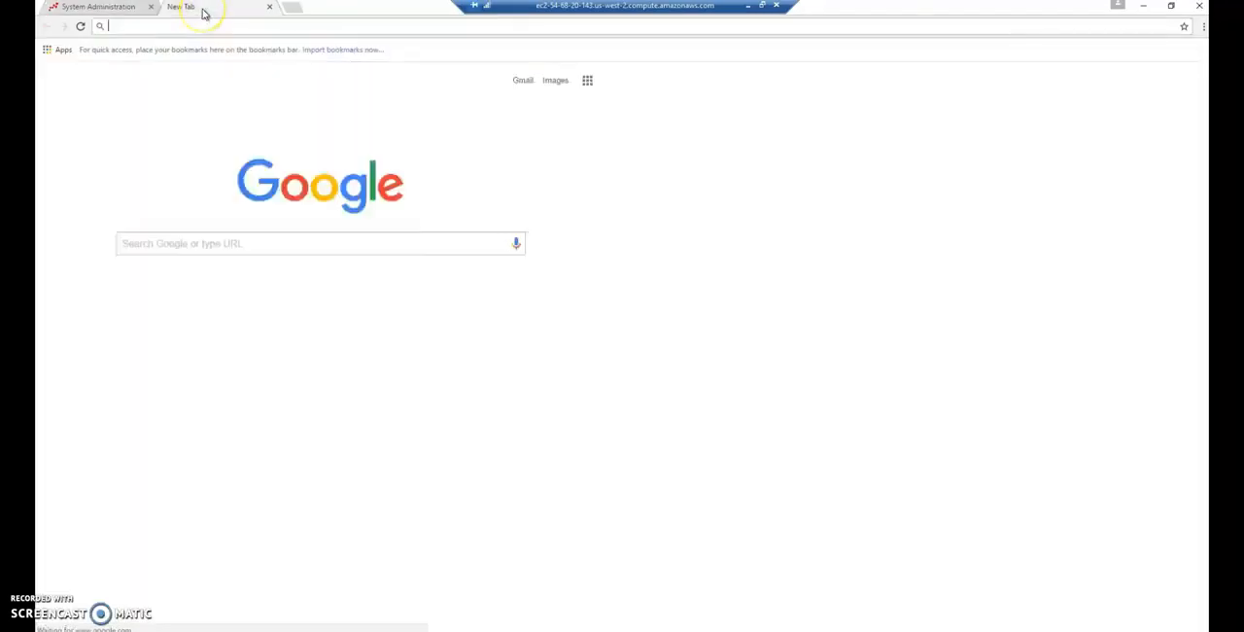
text(vod)
key(Return)
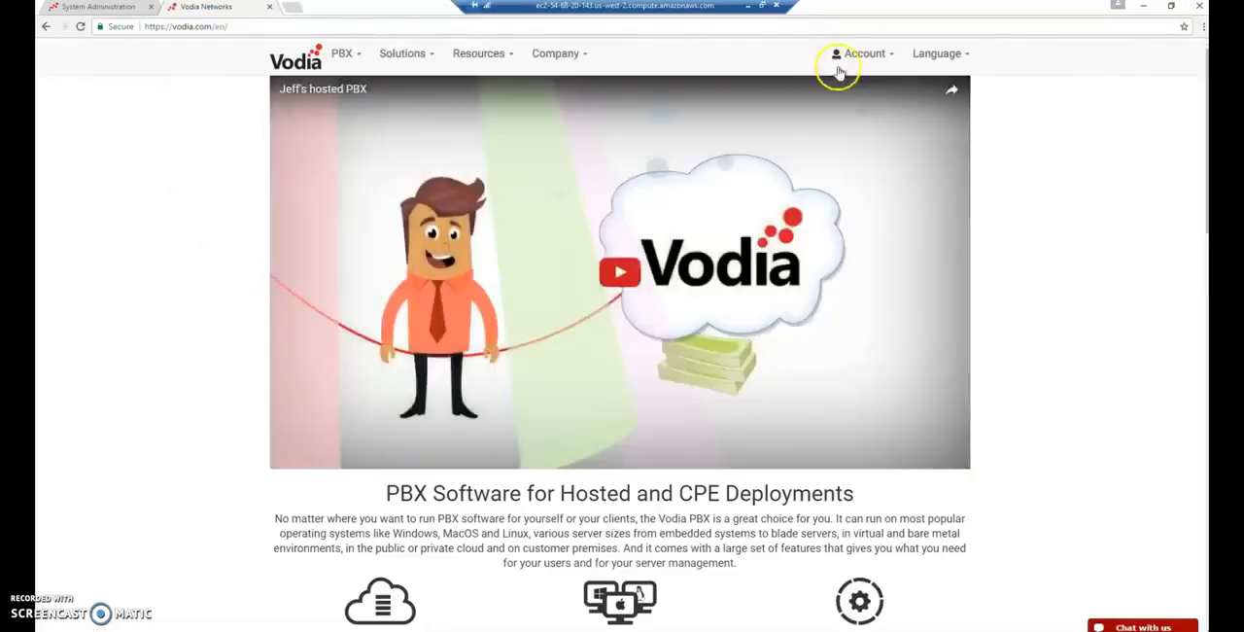
click(853, 61)
click(819, 91)
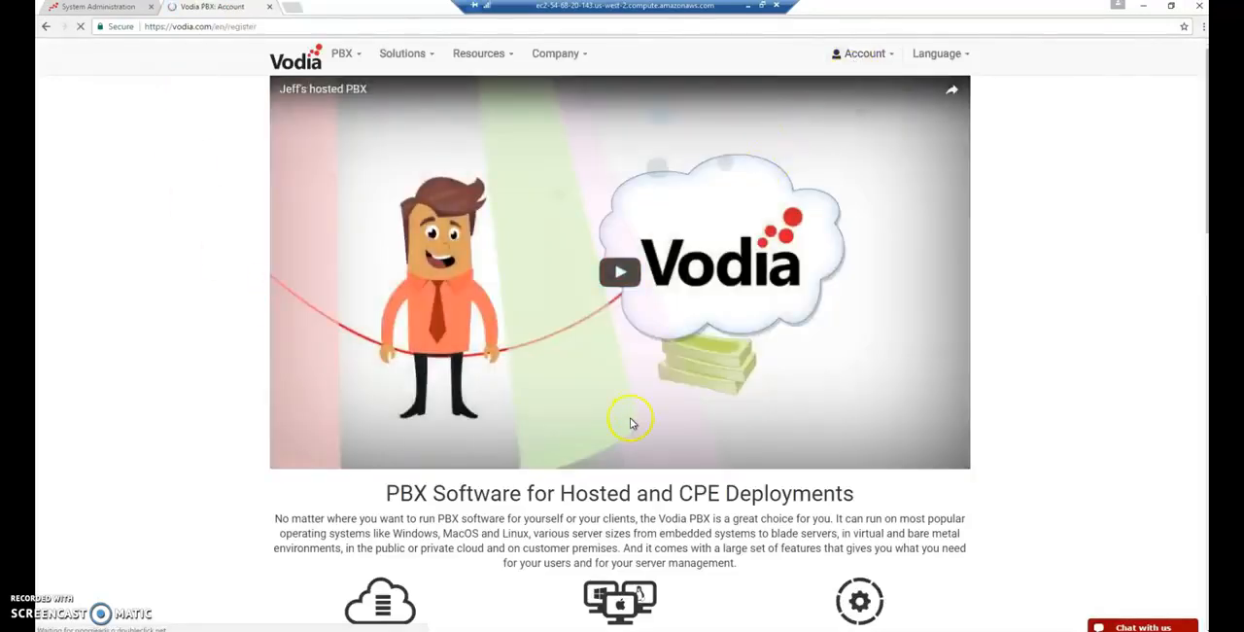
scroll(308, 481, down, 2)
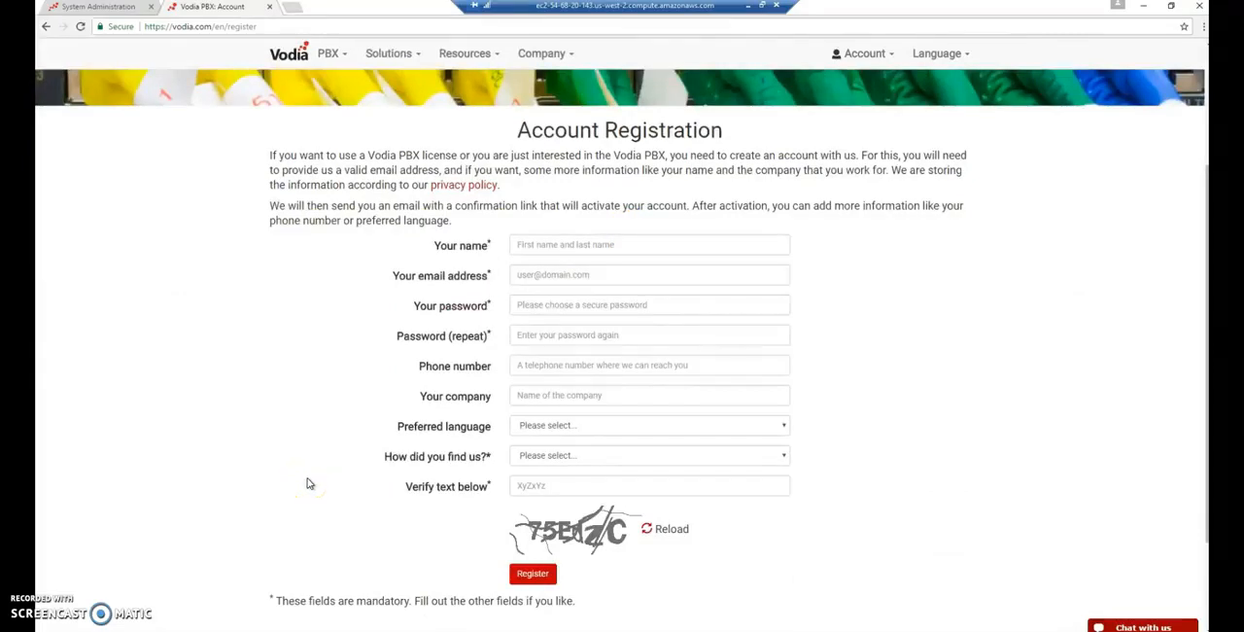
- Open the Vodia PBX Bundles page and review the note on logging in to order a bundle
click(332, 55)
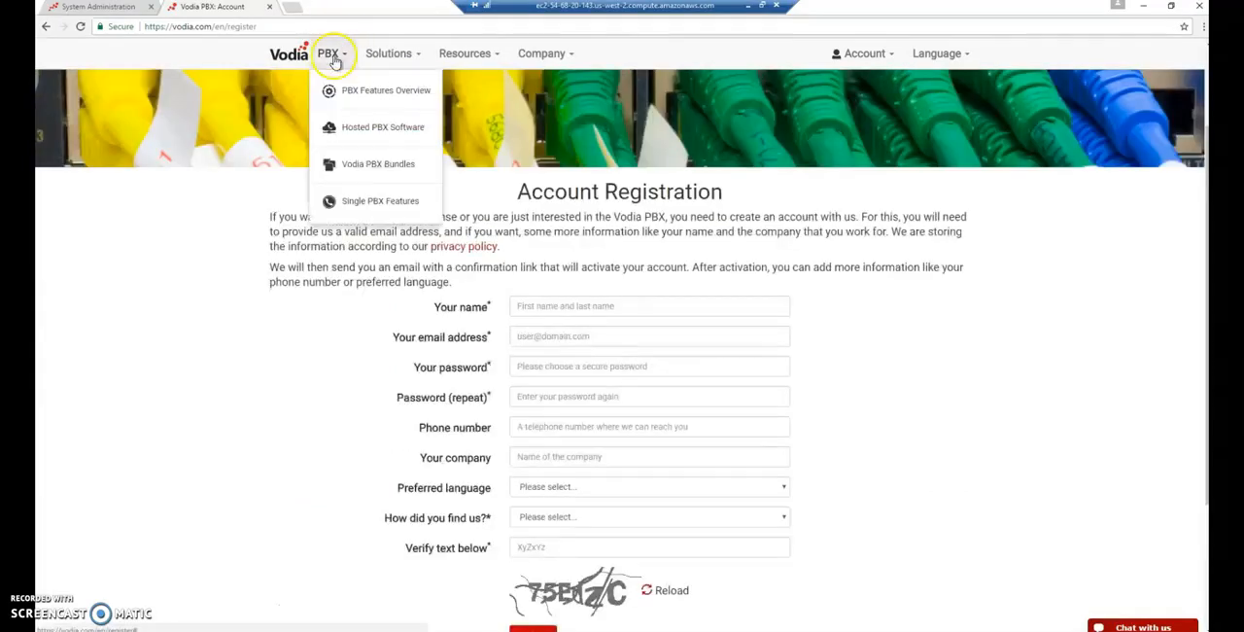
click(358, 164)
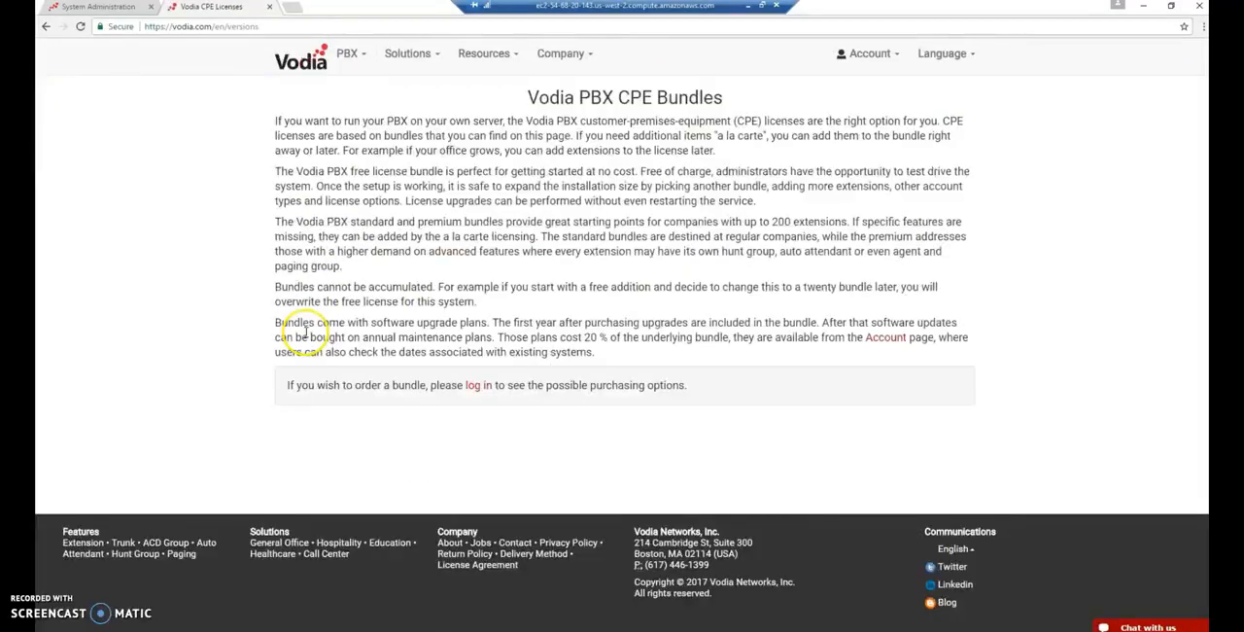
drag(286, 385, 703, 390)
click(658, 431)
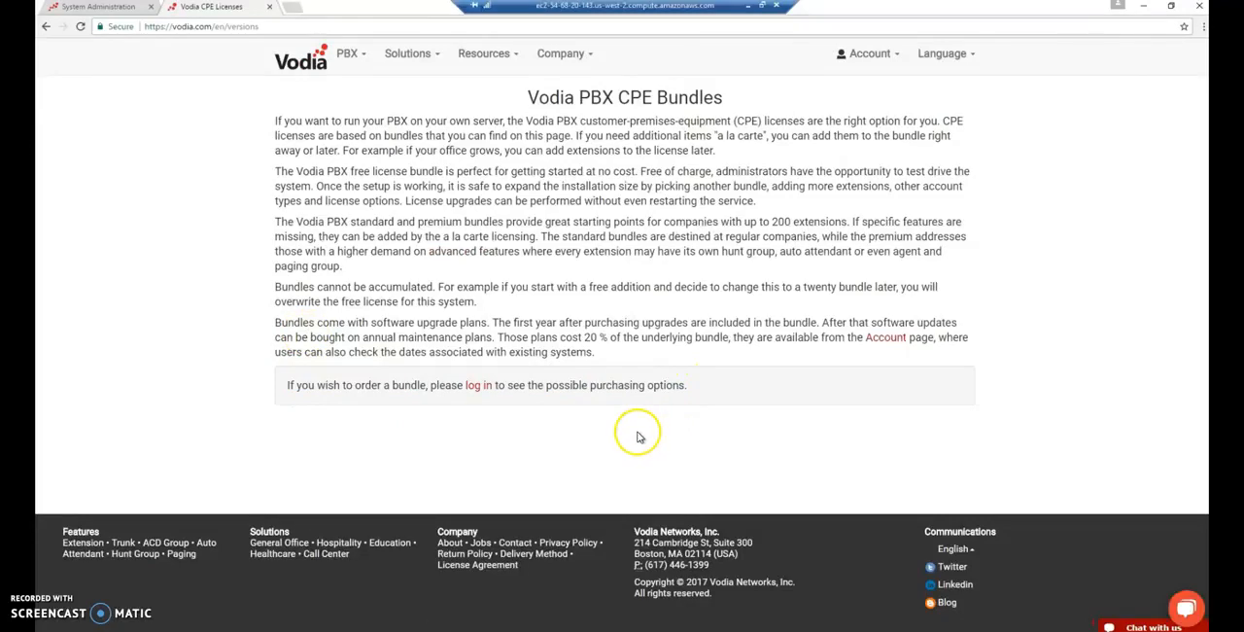
- Return to the PBX license page, enter the activation code and submit it
click(110, 7)
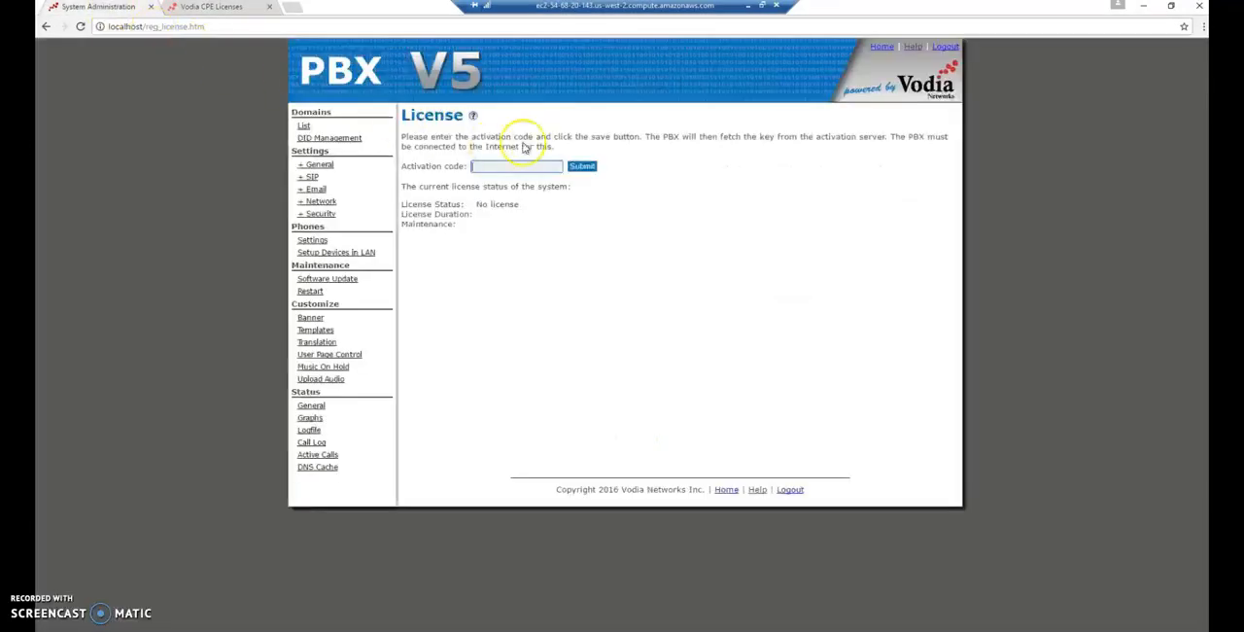
click(584, 167)
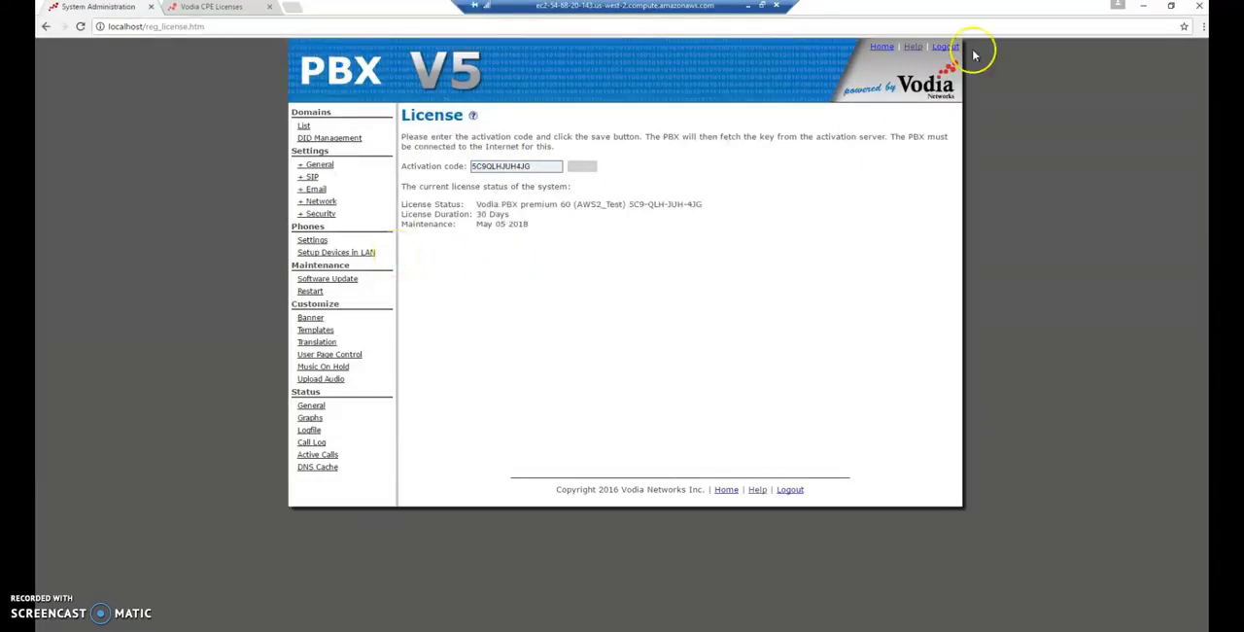
- Restore and move the browser window aside, and open the list of apps allowed through Windows Firewall from the Control Panel
click(1171, 6)
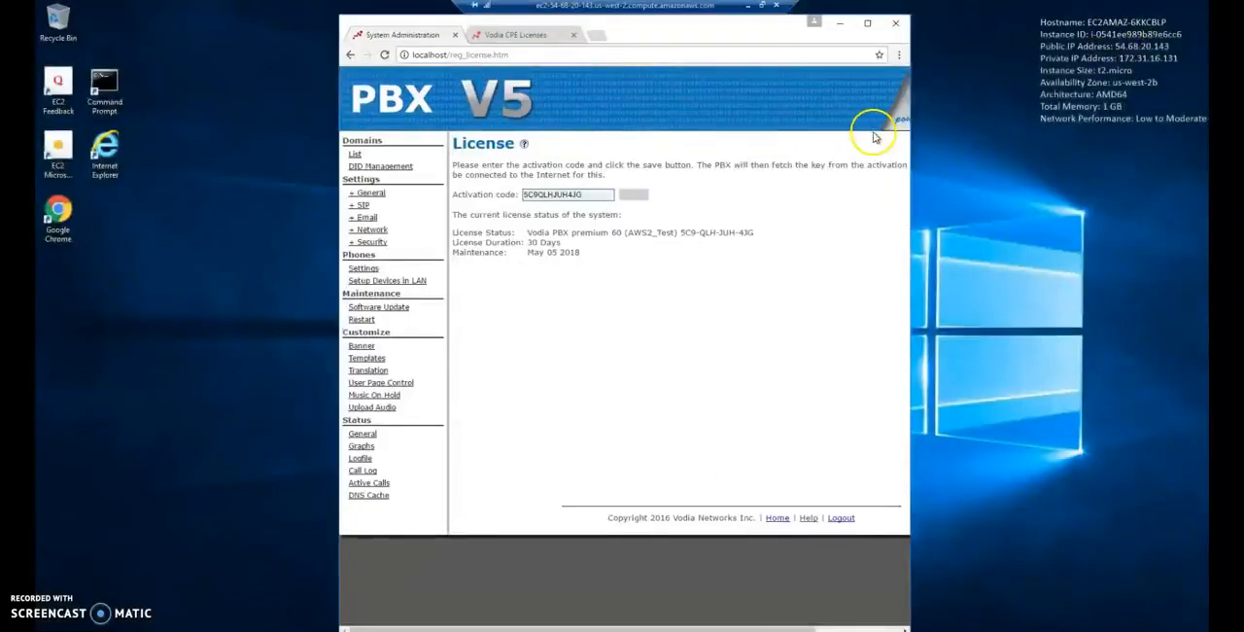
drag(749, 40, 1030, 27)
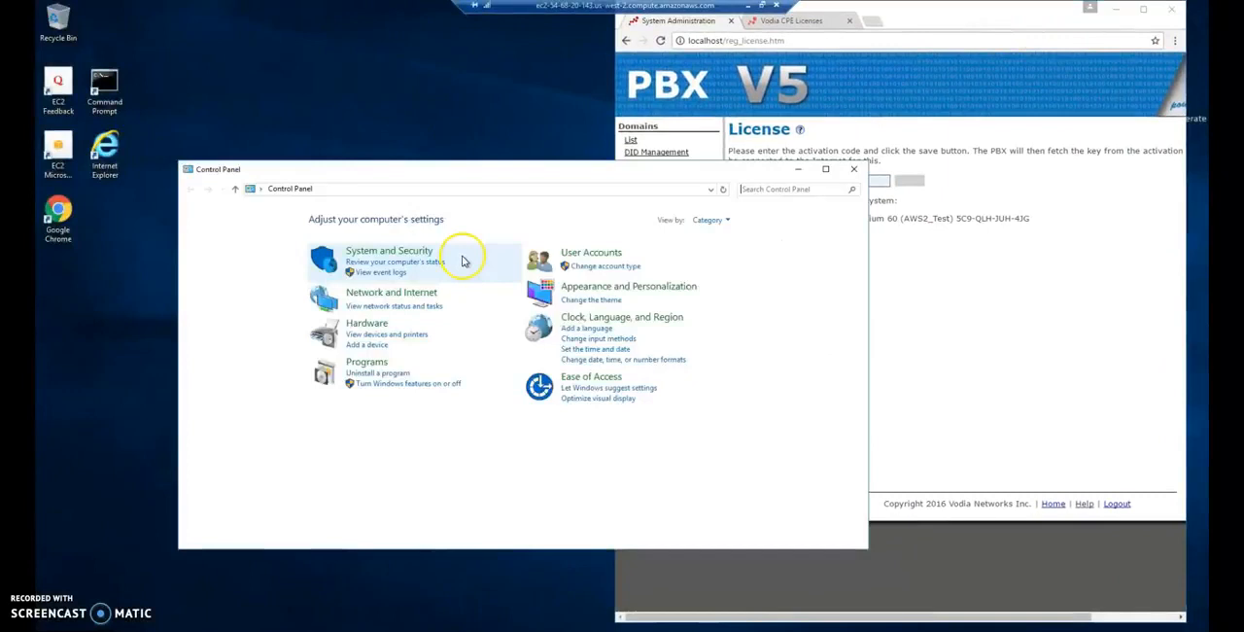
click(404, 255)
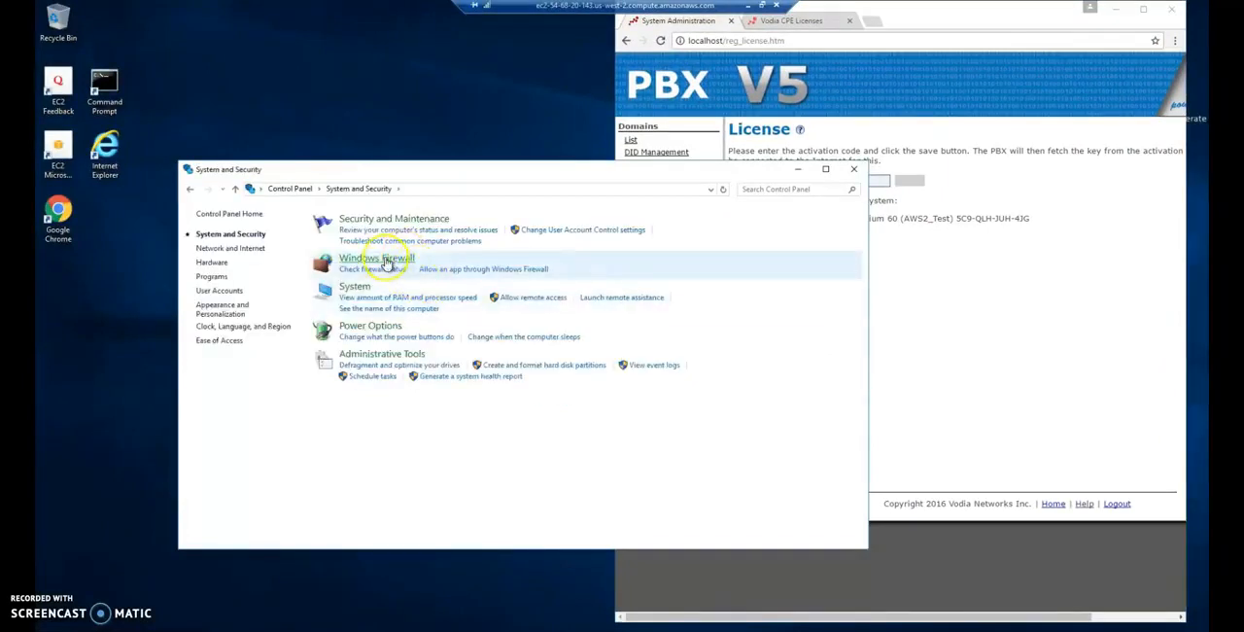
click(416, 270)
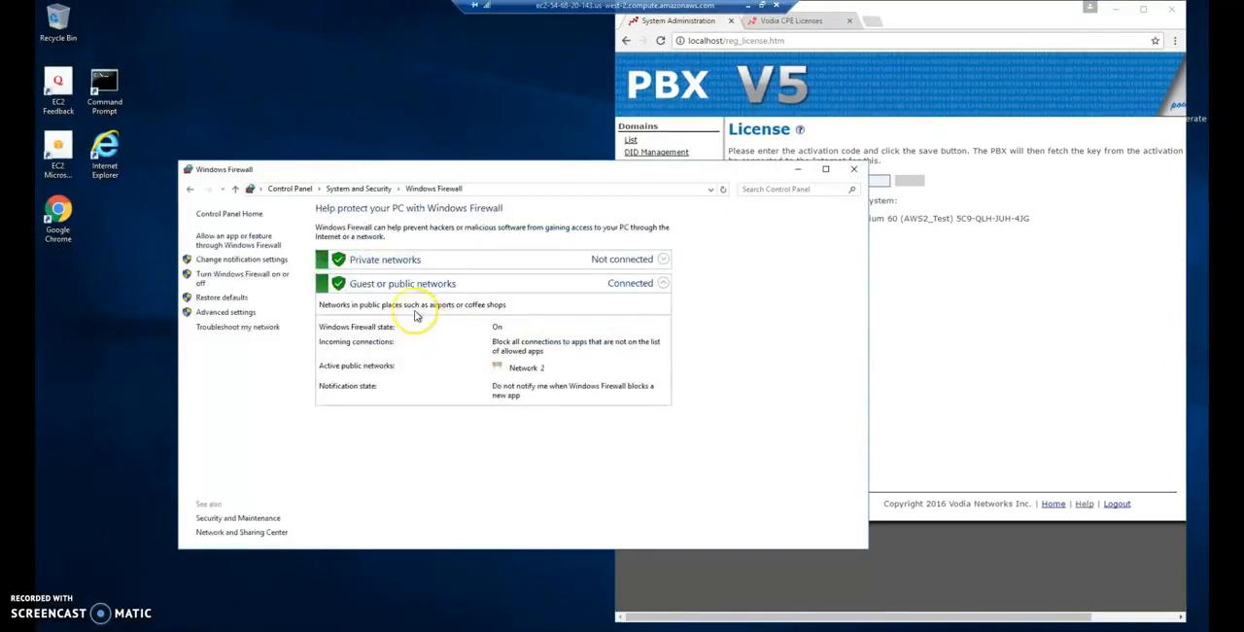
click(236, 241)
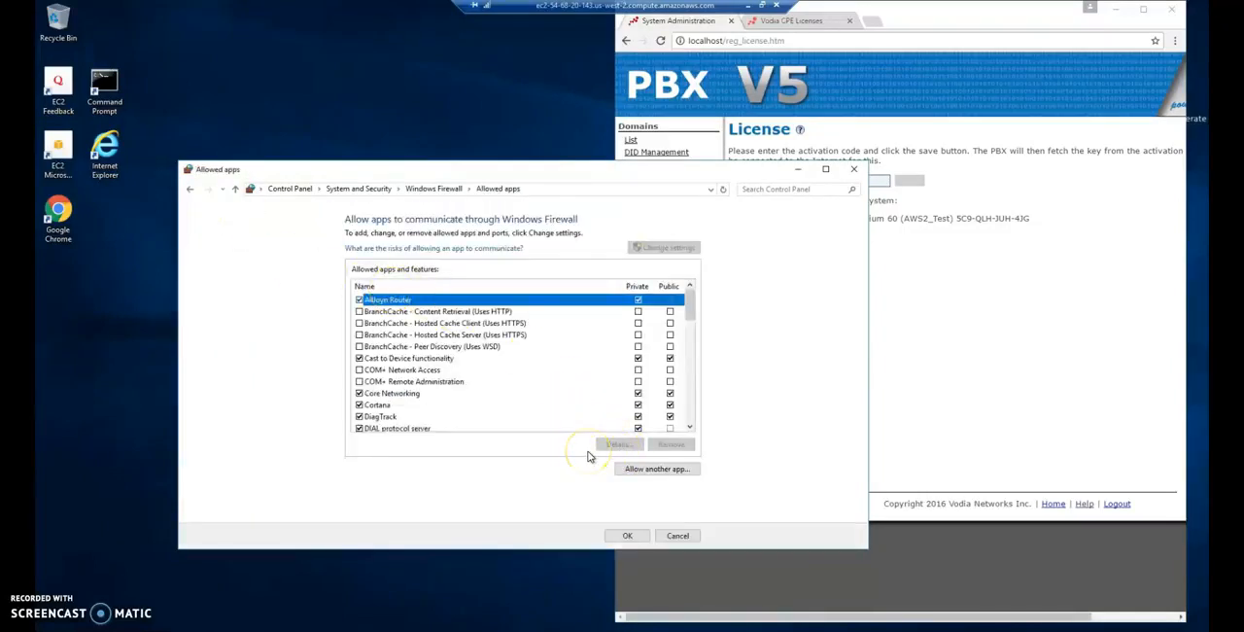
- Allow the pbxctrl application from C:\Program Files\Vodia Networks\Vodia PBX through Windows Firewall and close the firewall window
click(637, 469)
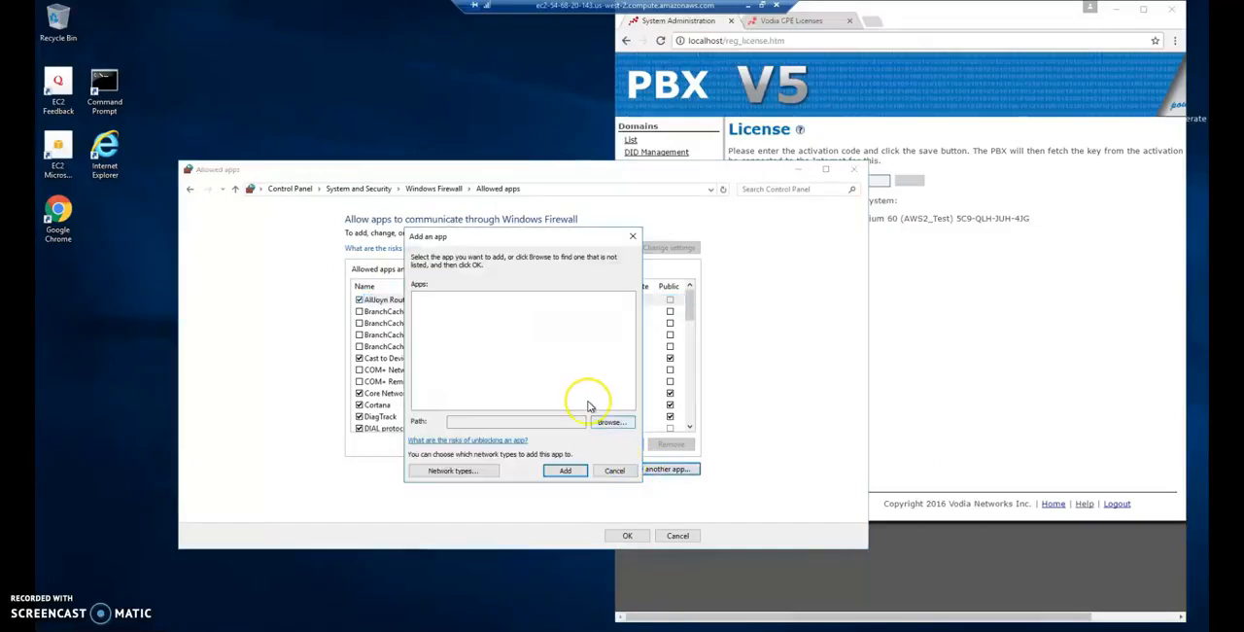
click(608, 422)
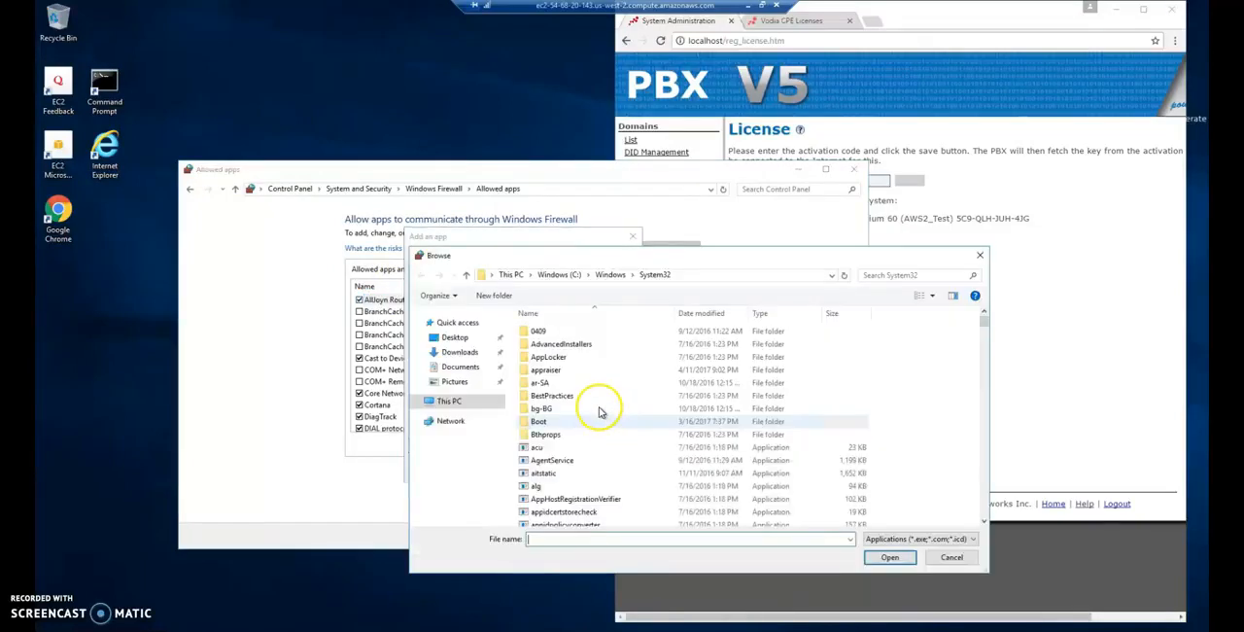
click(457, 403)
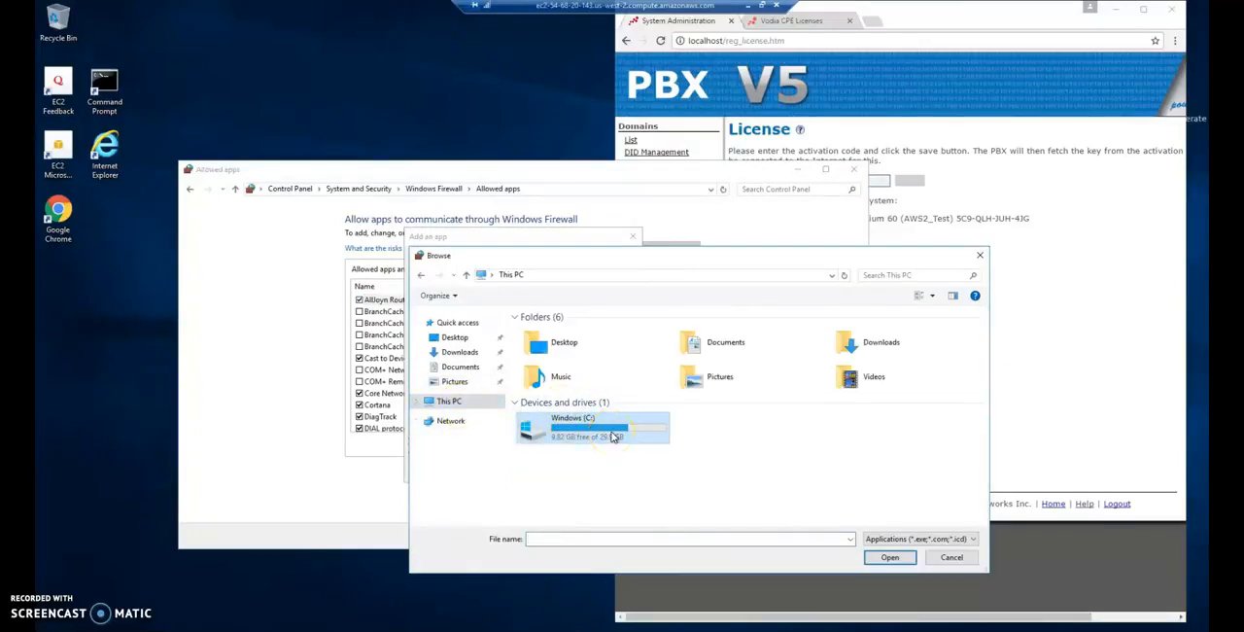
double_click(613, 436)
double_click(569, 358)
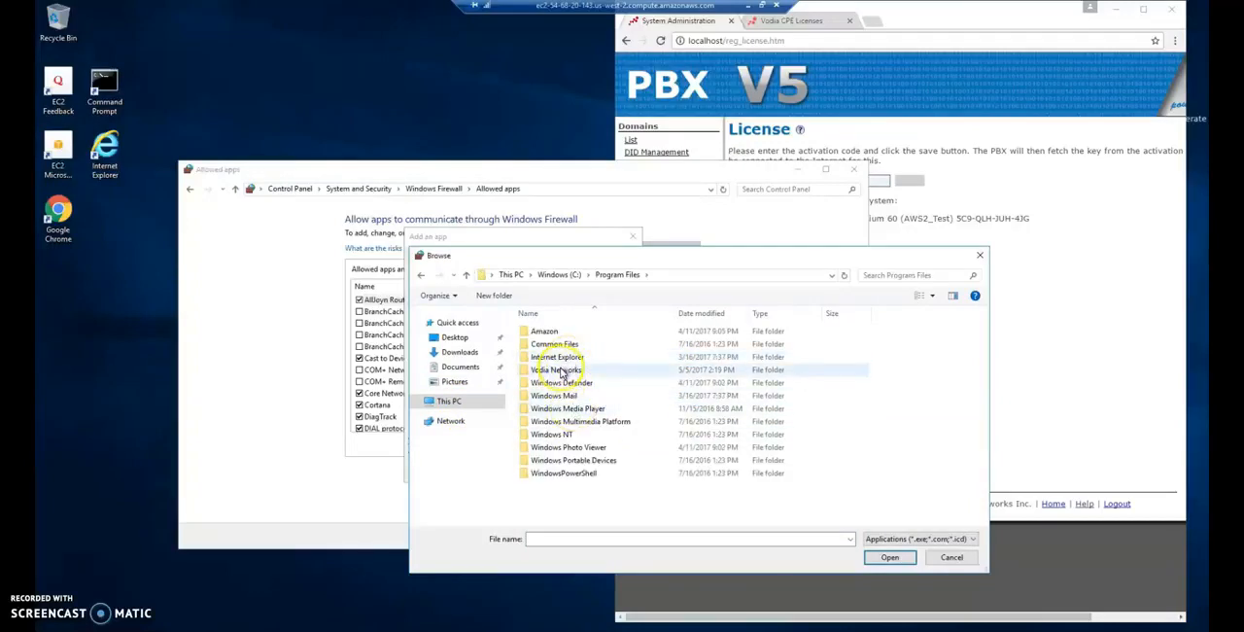
double_click(563, 371)
double_click(548, 330)
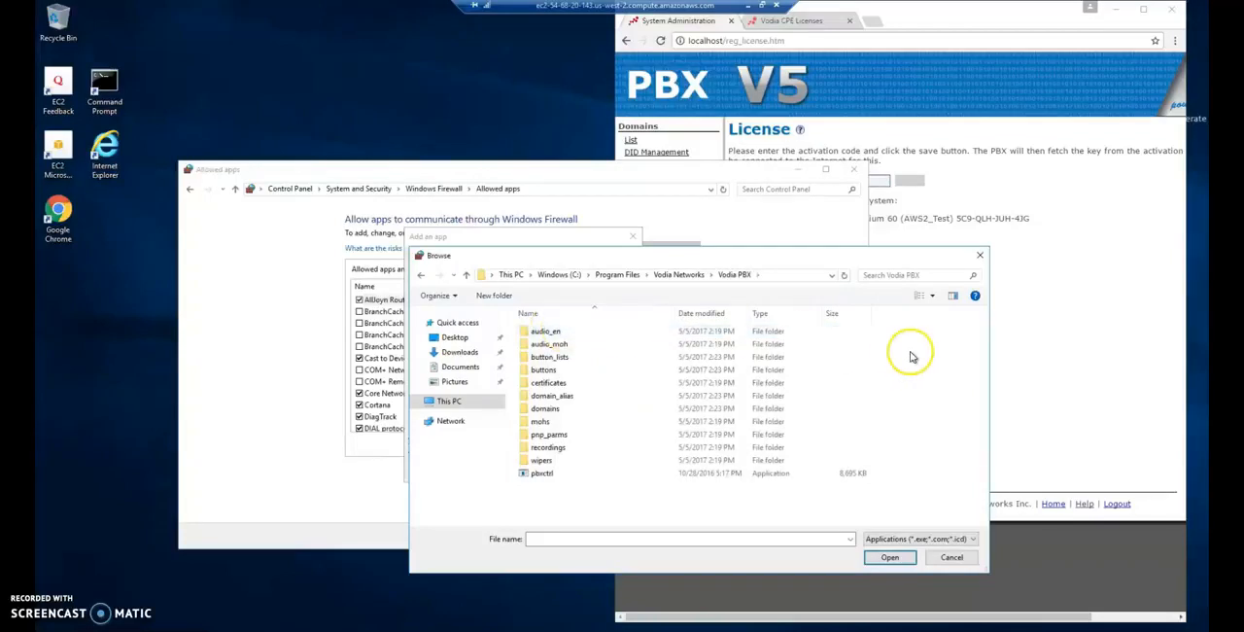
click(550, 474)
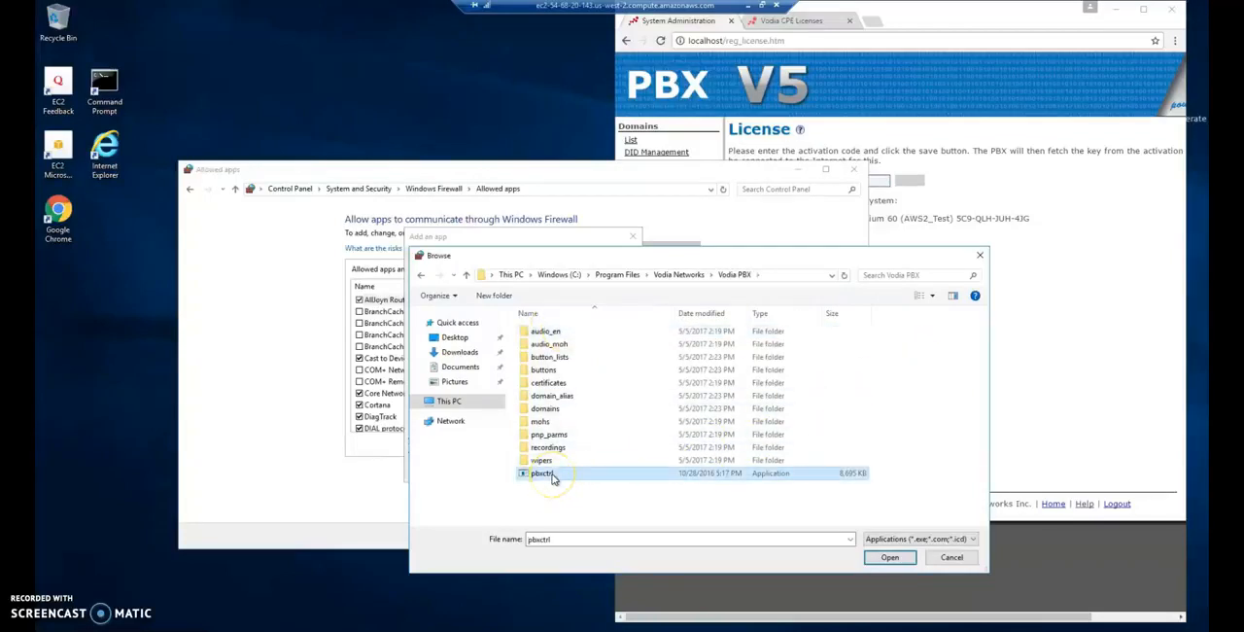
click(891, 557)
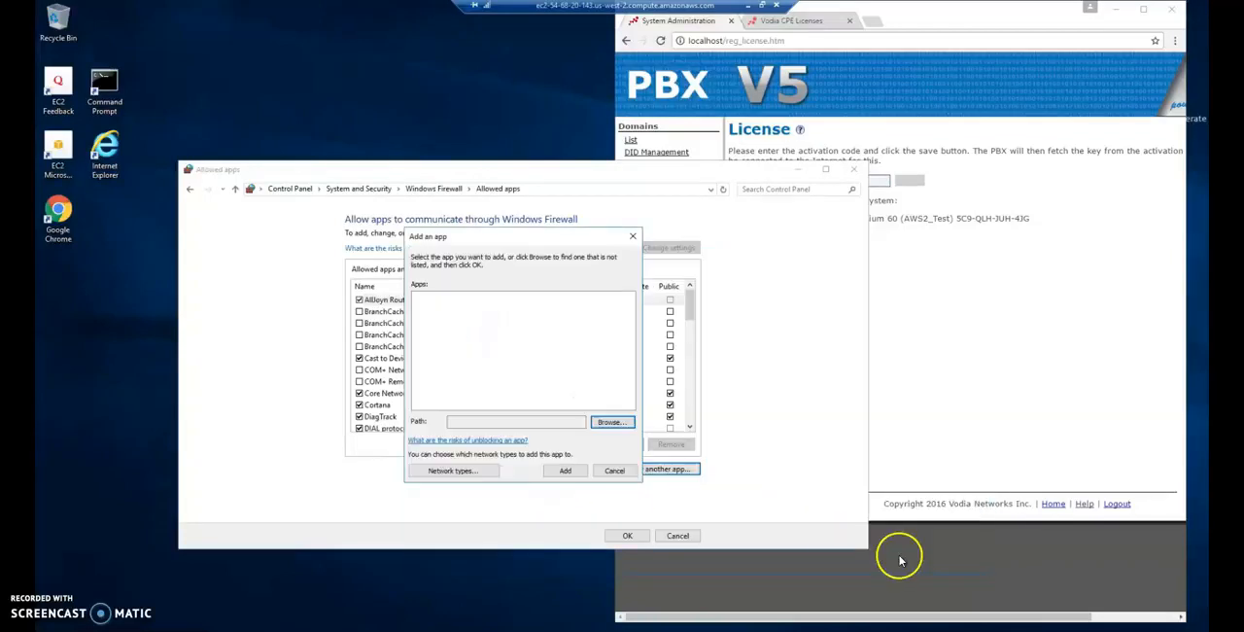
click(564, 474)
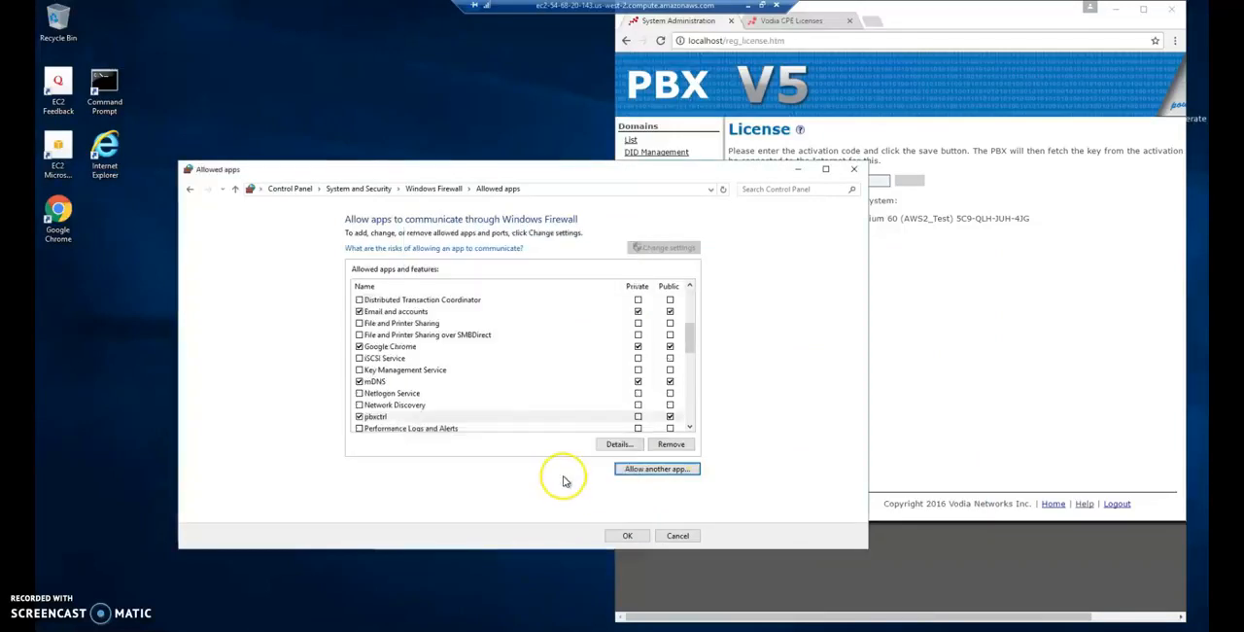
click(627, 535)
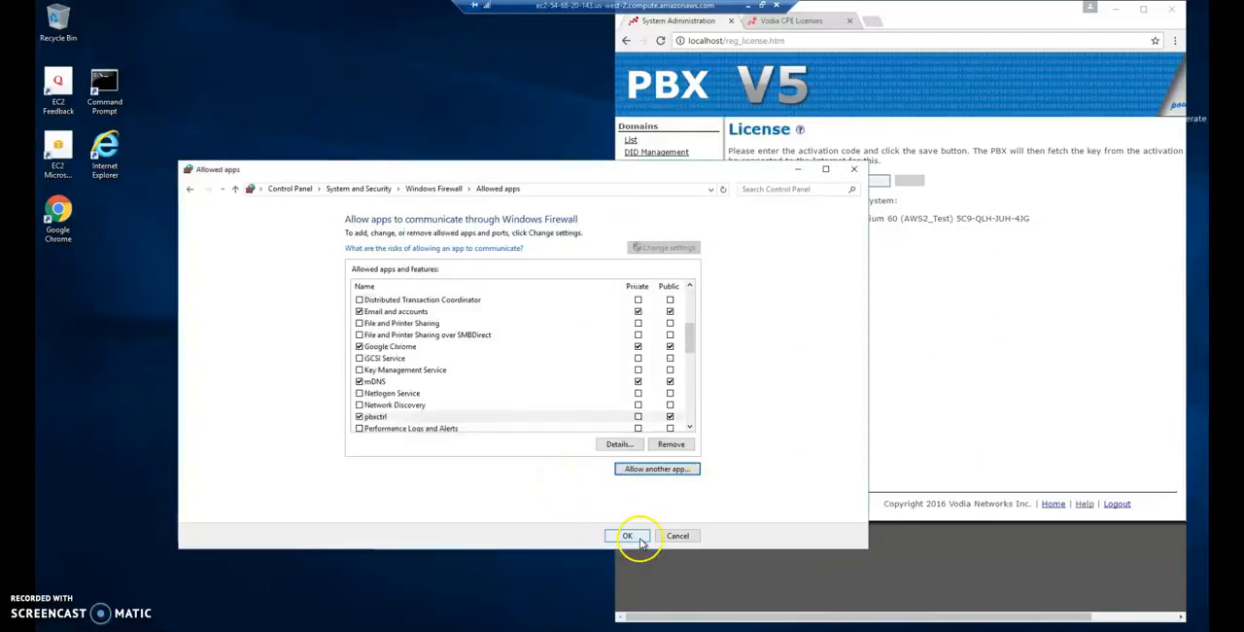
click(648, 236)
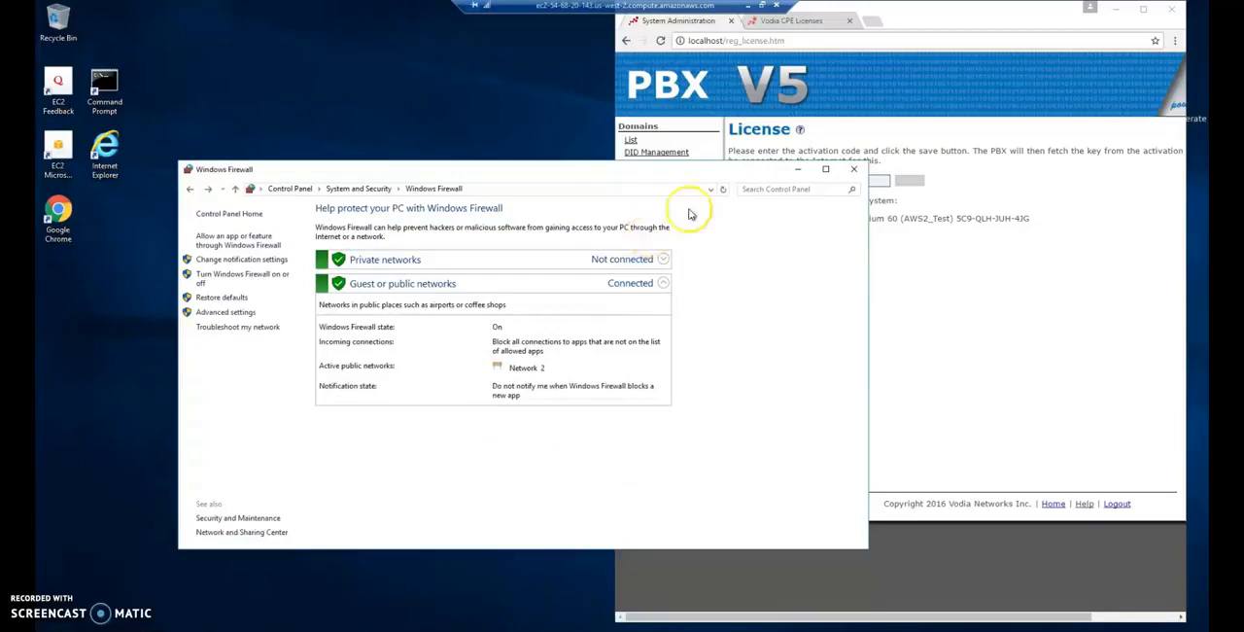
click(856, 171)
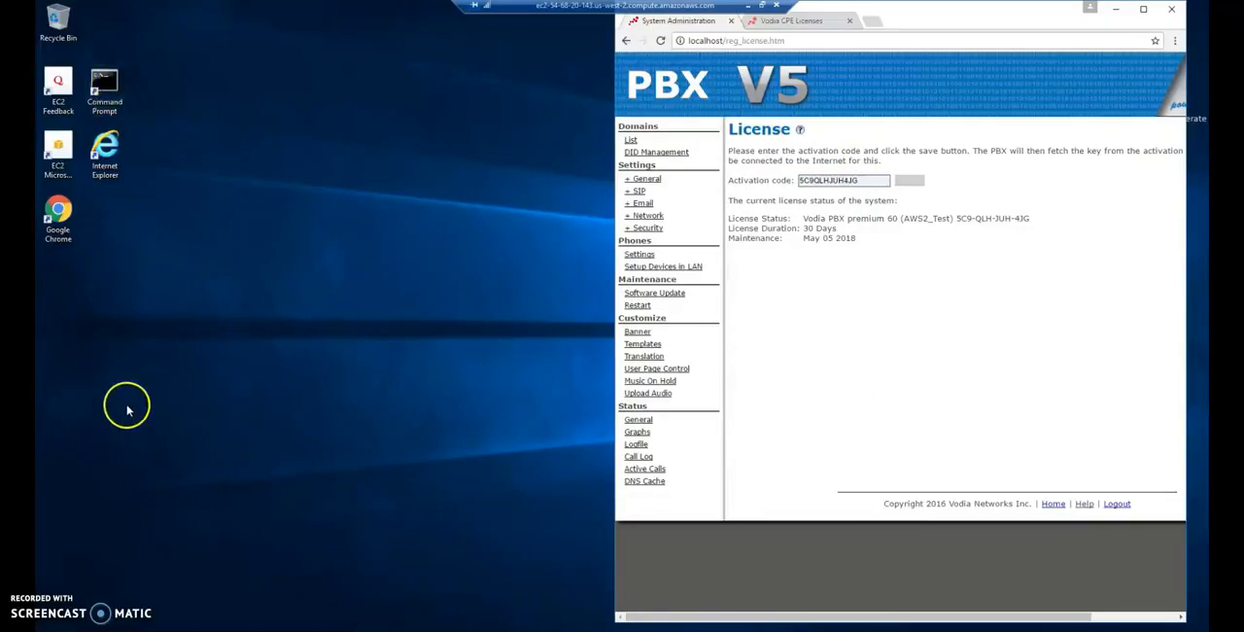
- Run ipconfig in a Command Prompt placed beside the browser to look up the server's private IPv4 address
click(113, 92)
double_click(114, 92)
click(234, 116)
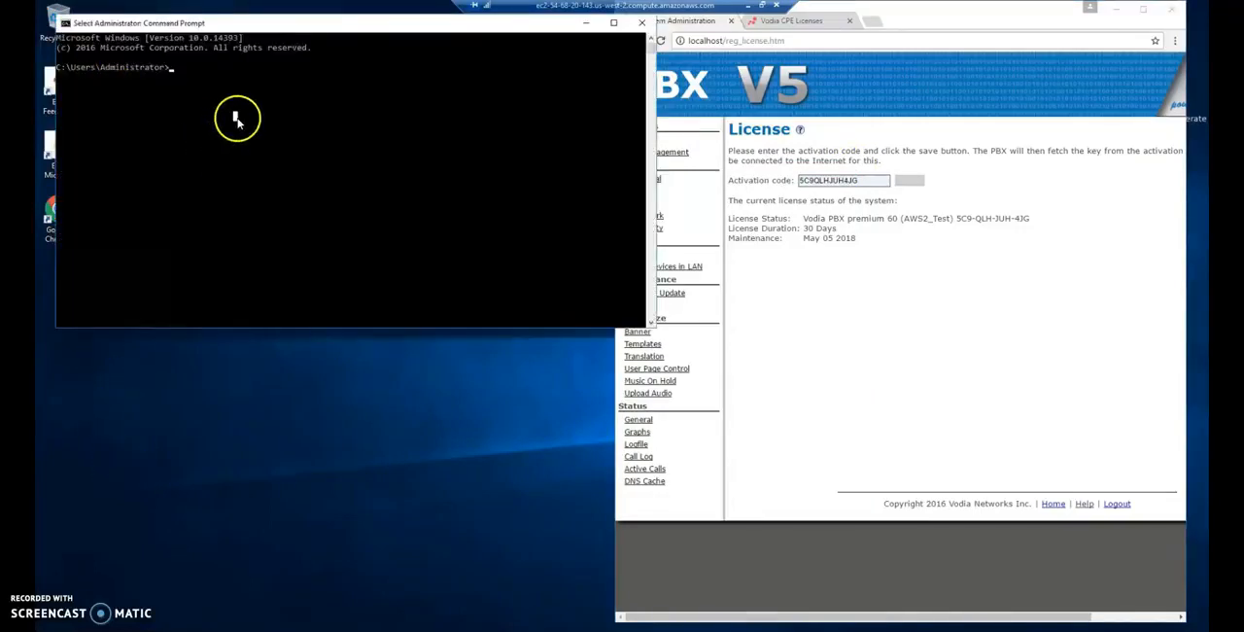
drag(553, 17, 557, 107)
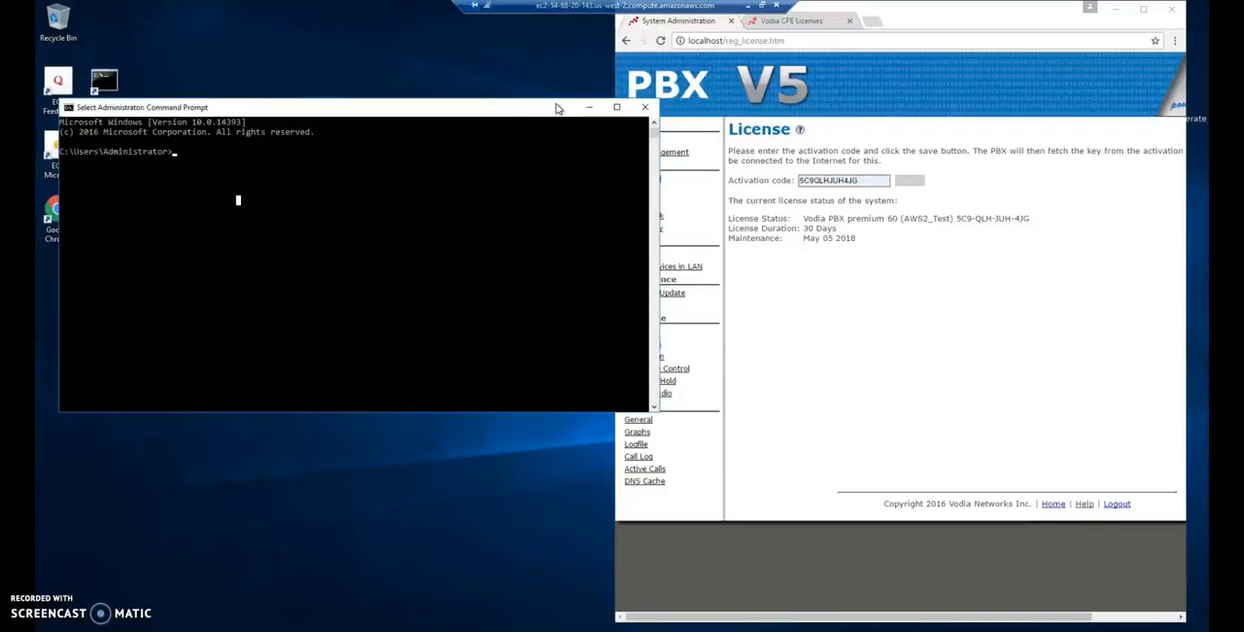
text(ipconfig)
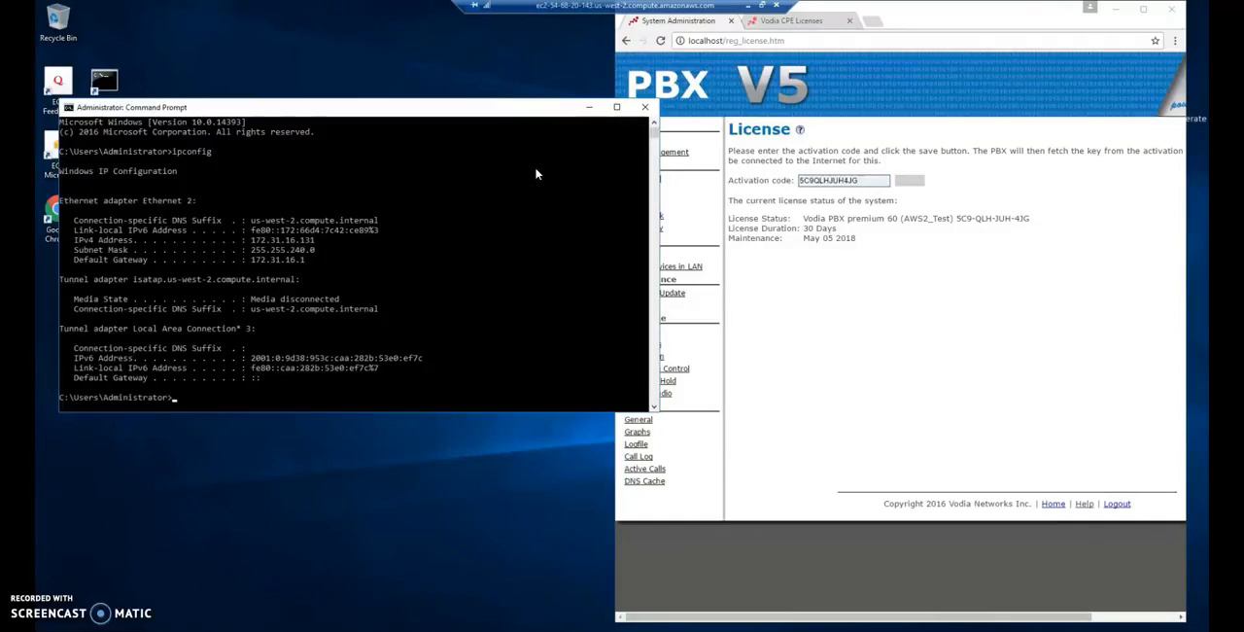
drag(661, 208, 613, 205)
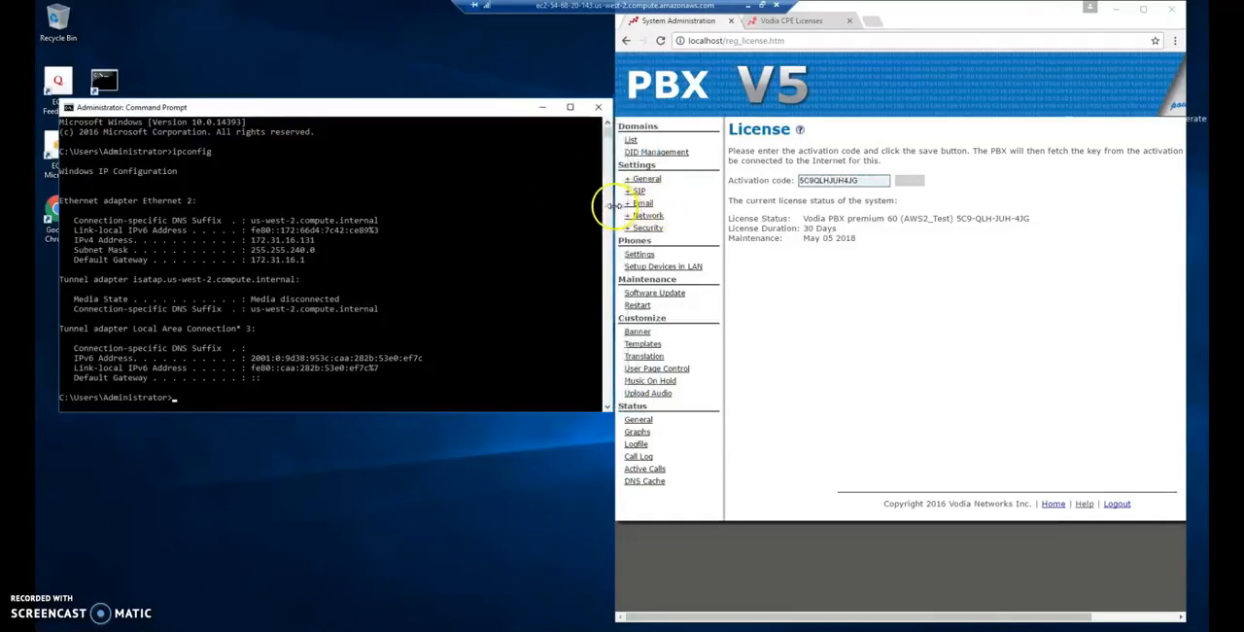
click(449, 231)
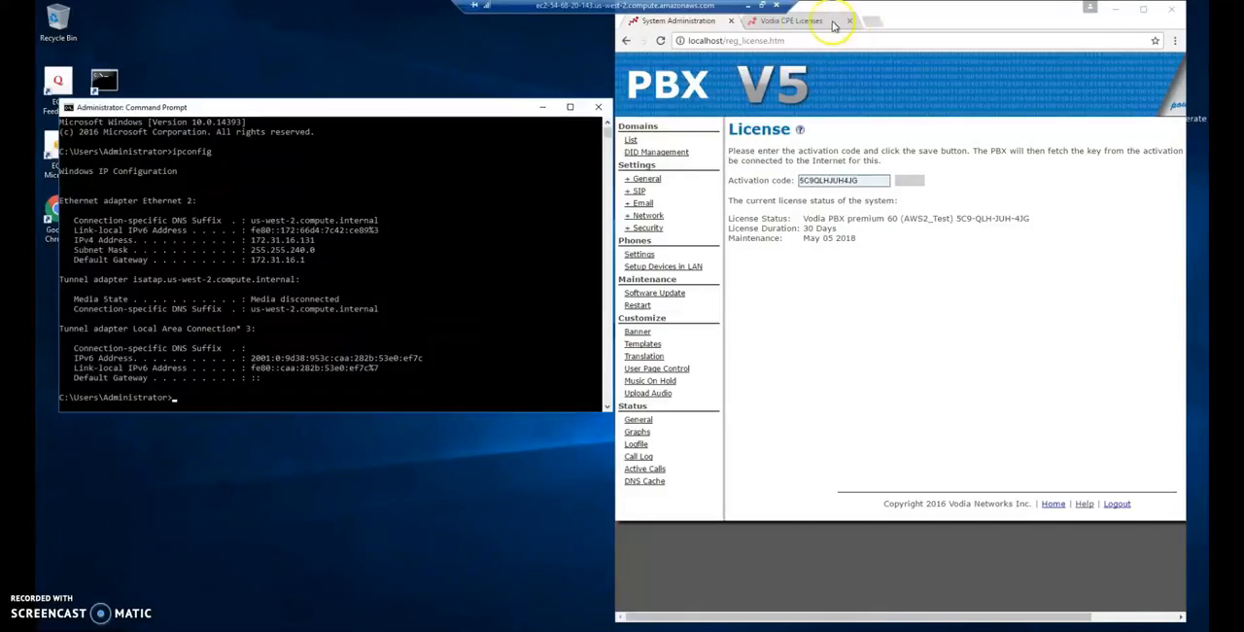
- Open the Vodia online documentation in the second browser tab and widen the window until the topic names show
click(803, 23)
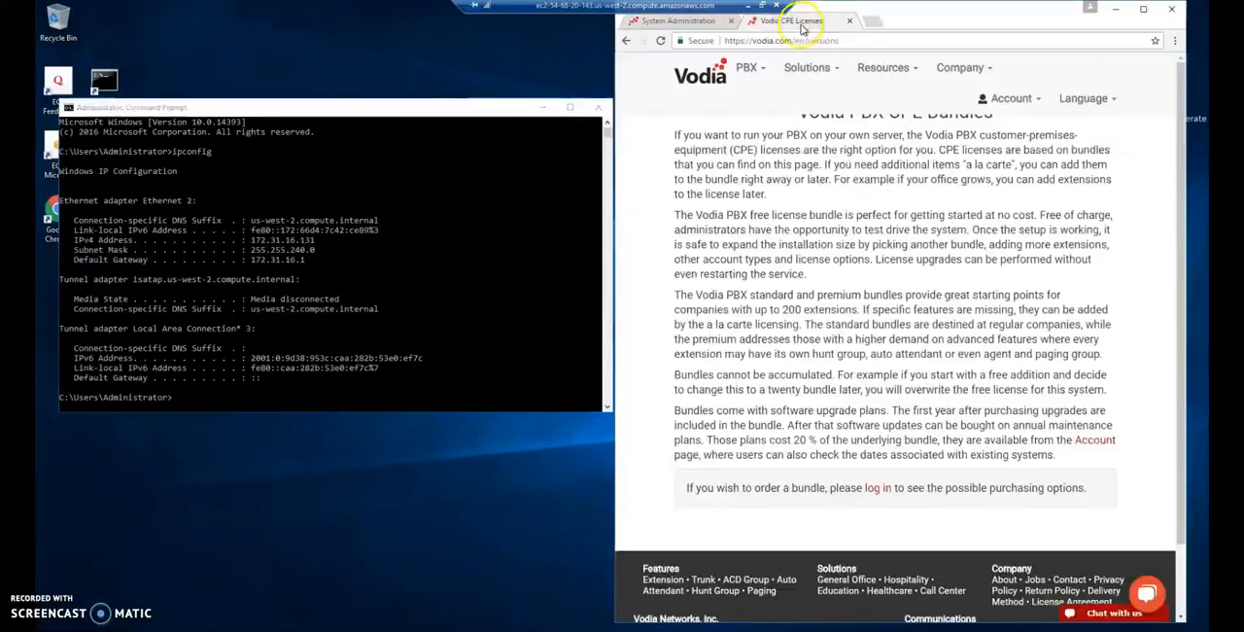
click(832, 69)
mouse_move(889, 64)
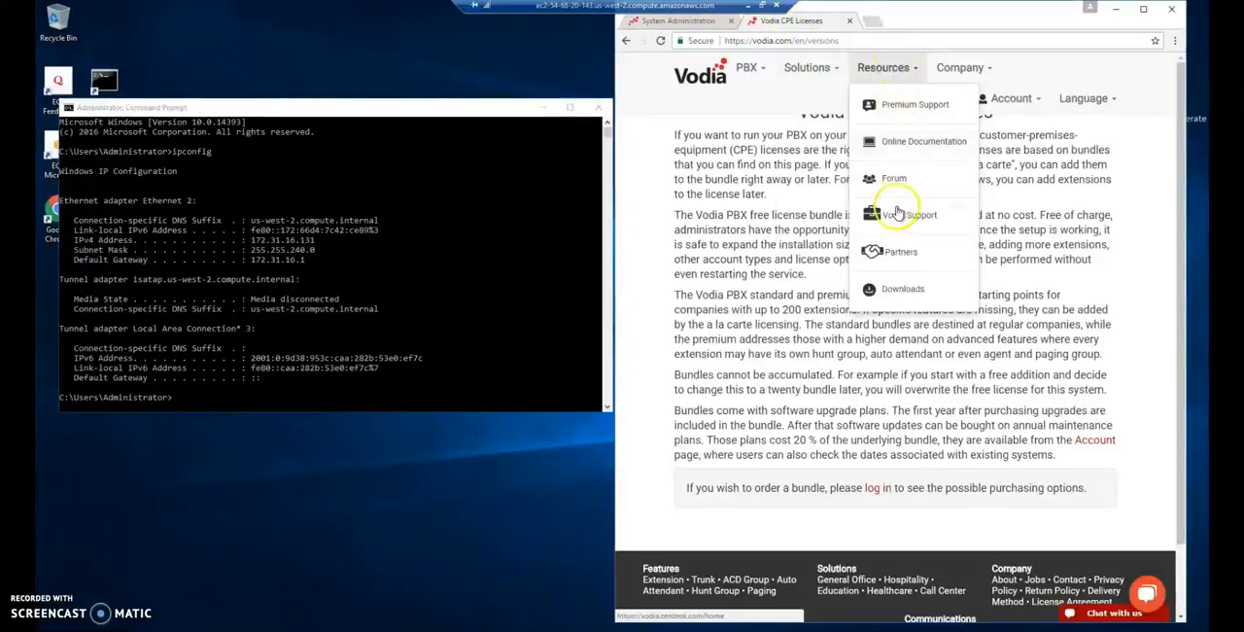
click(903, 147)
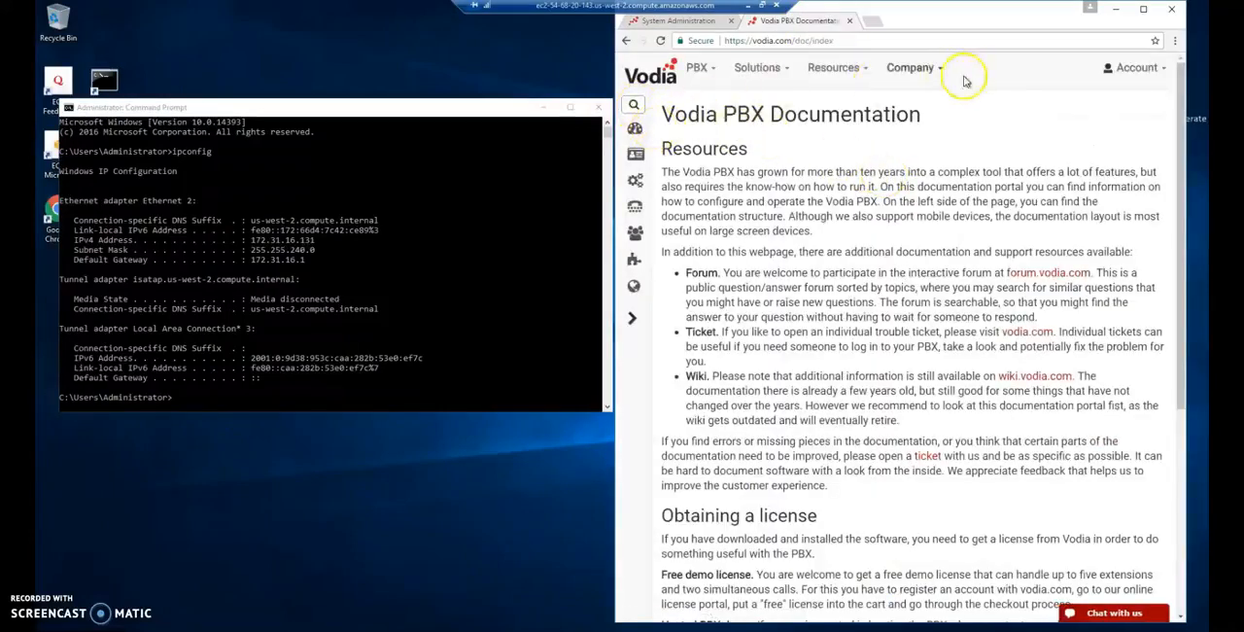
drag(614, 192, 525, 177)
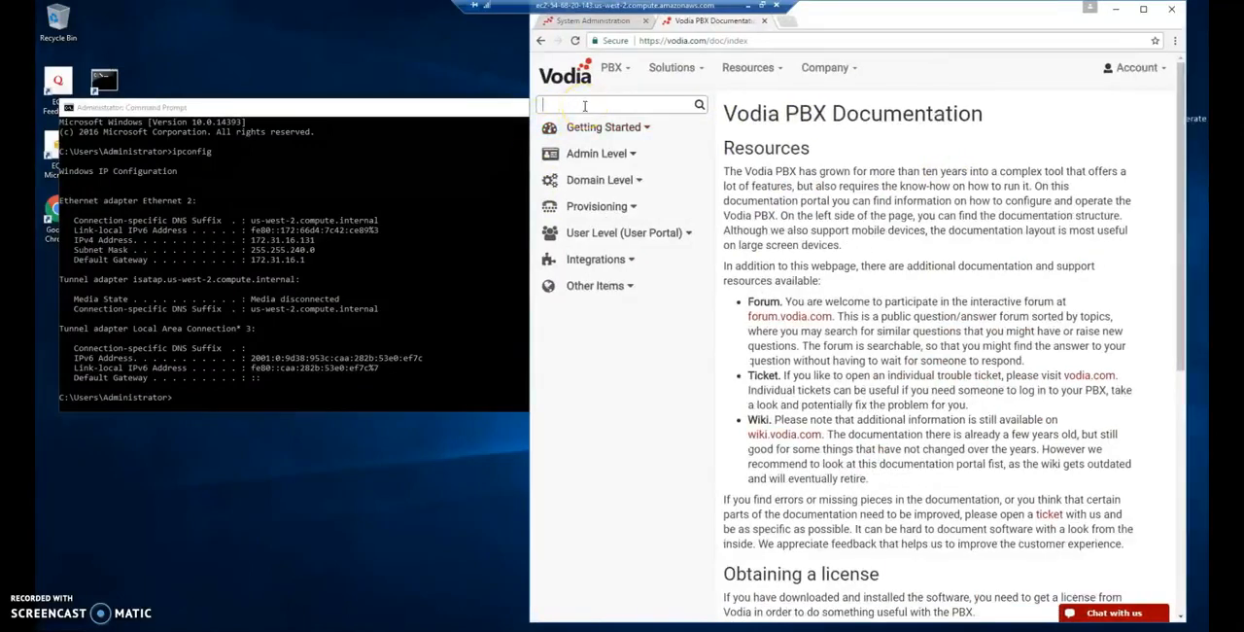
text(routing)
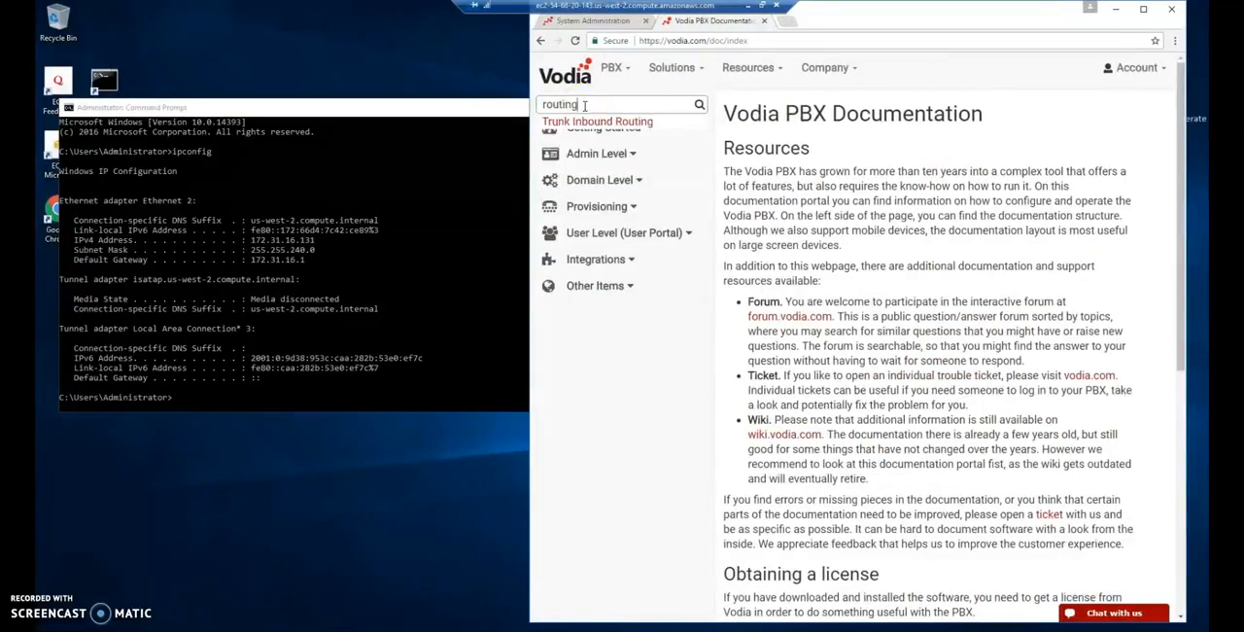
key(BackSpace)
key(BackSpace)
key(BackSpace)
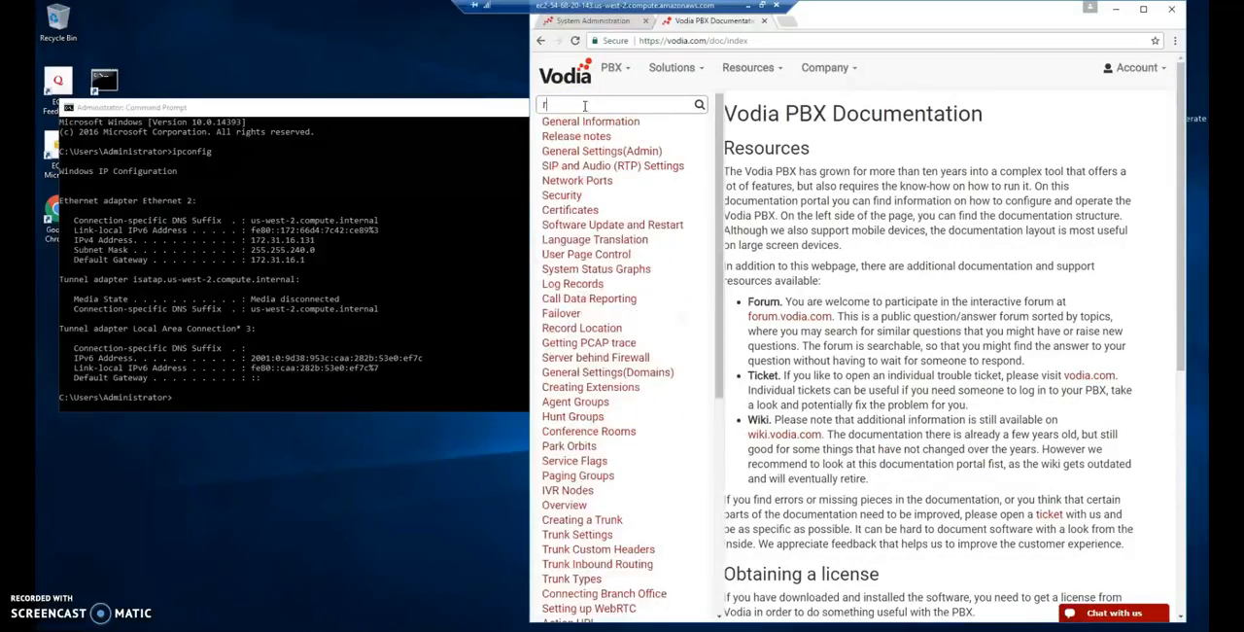
key(BackSpace)
- Search the documentation for "sip", open the SIP and Audio (RTP) Settings topic and examine the IP Routing List section
text(sip)
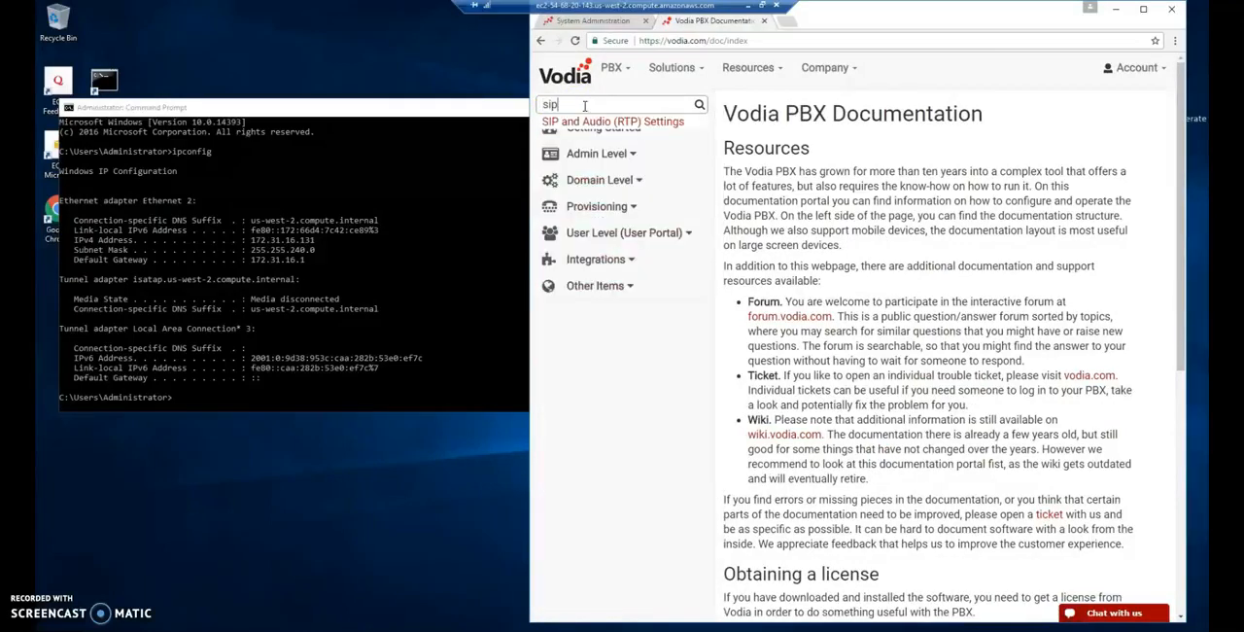
click(595, 122)
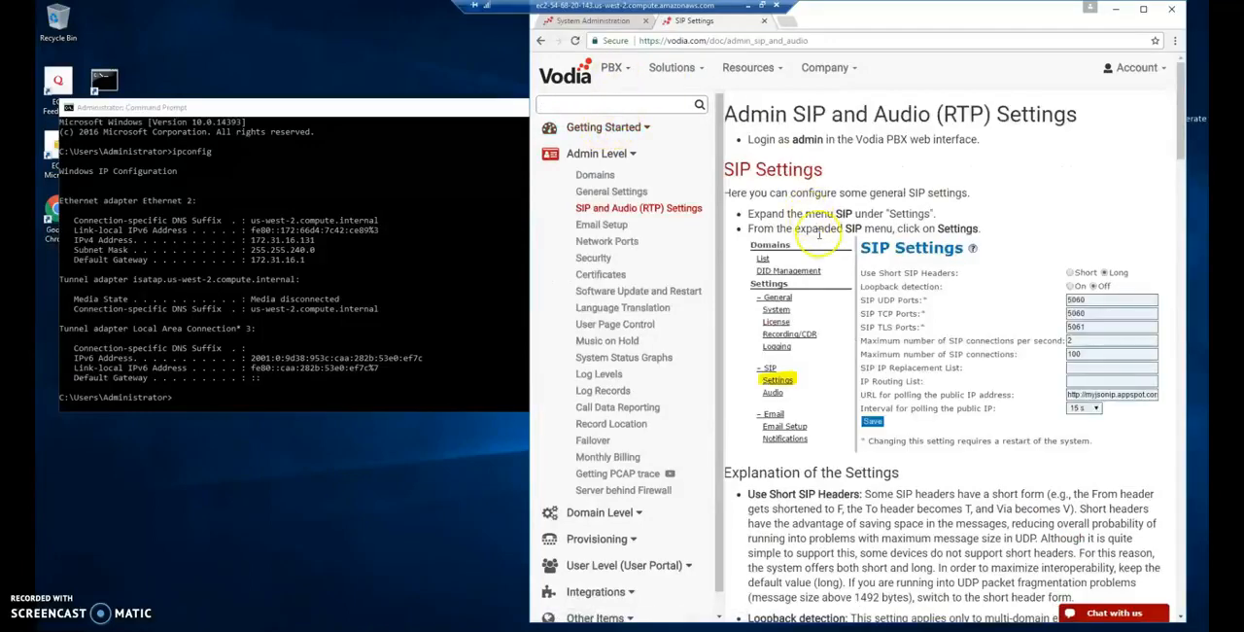
scroll(828, 243, down, 3)
scroll(827, 272, down, 7)
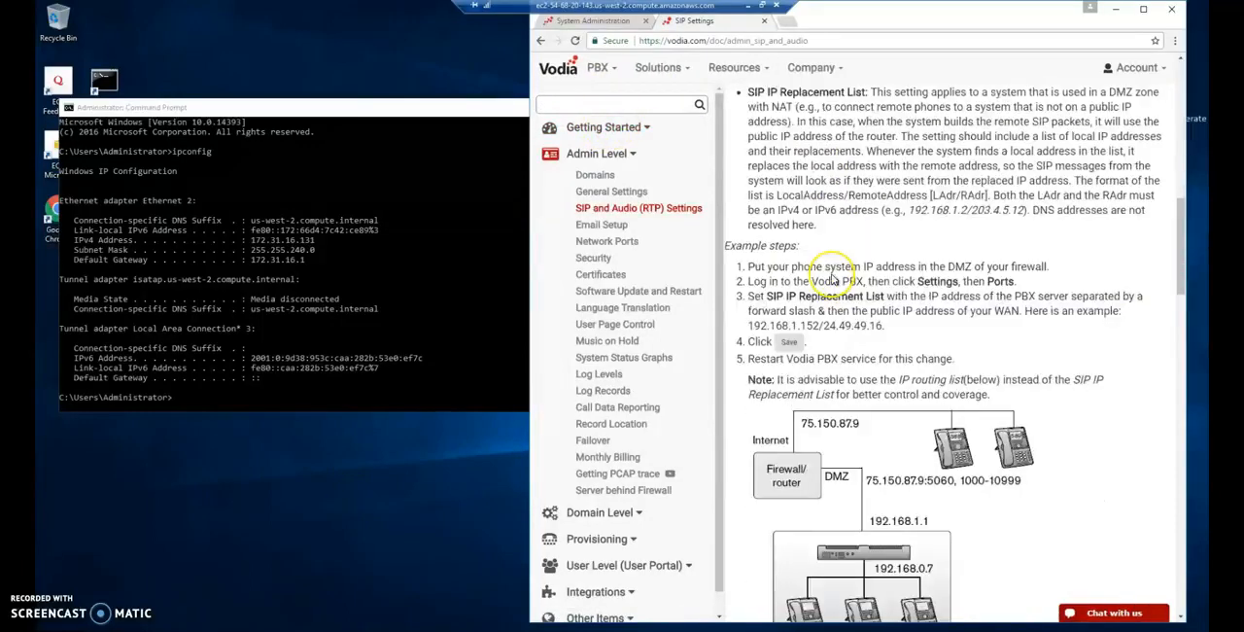
scroll(832, 280, down, 2)
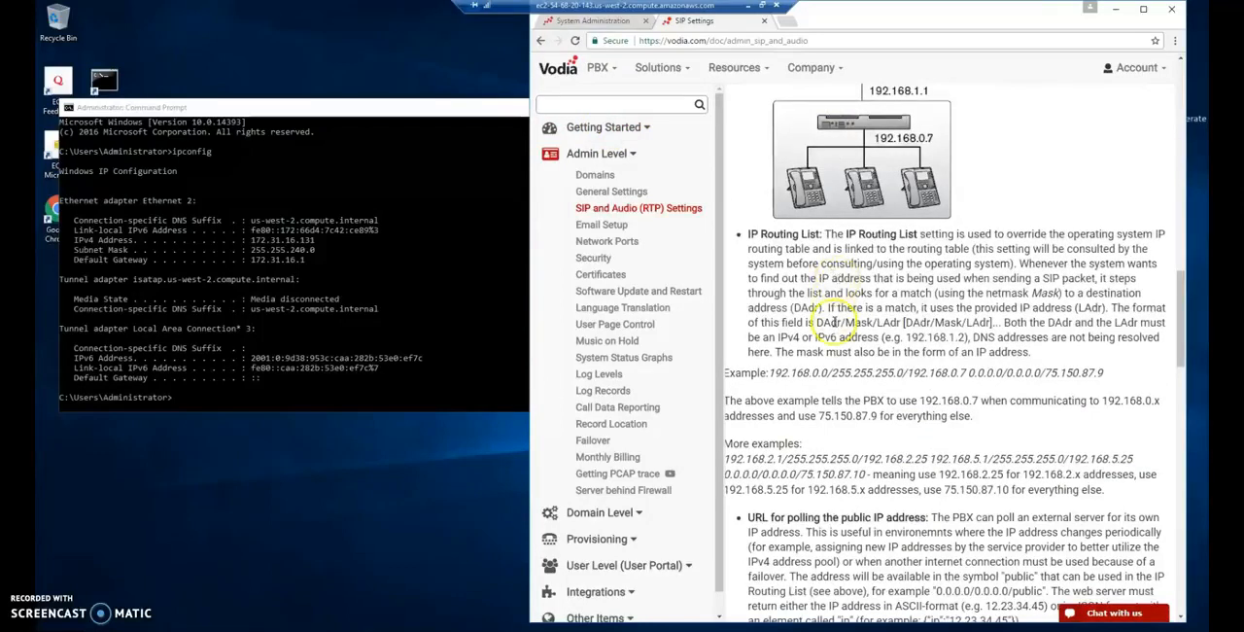
drag(746, 234, 822, 235)
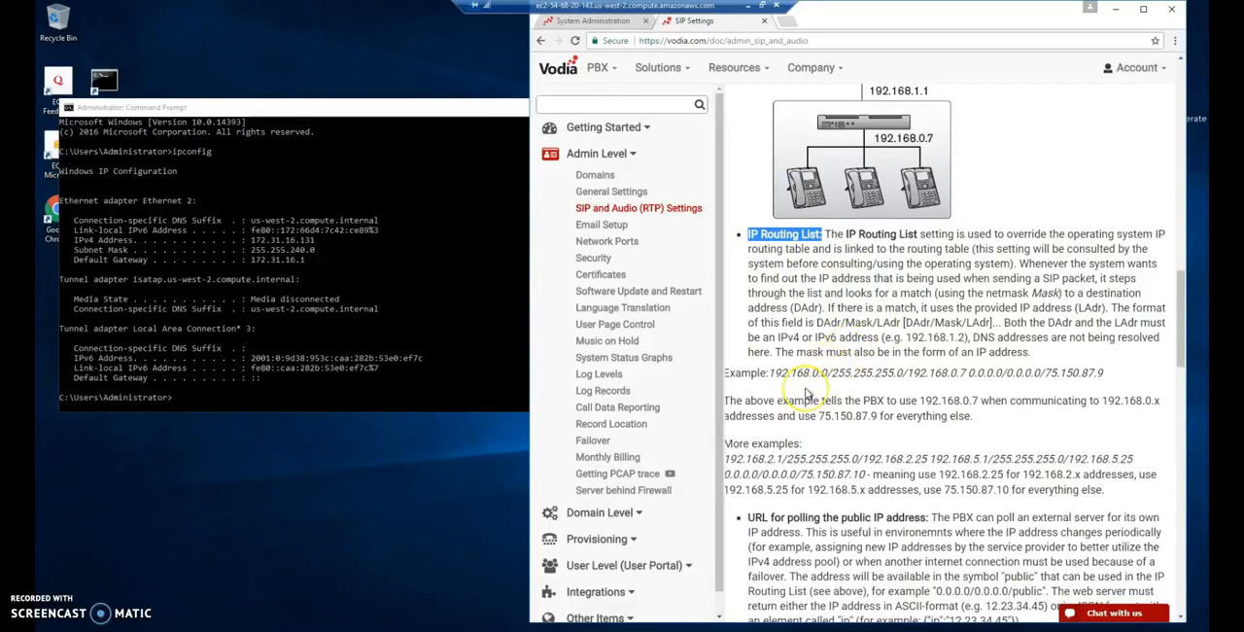
click(805, 392)
- Copy the first IP Routing List example from the documentation into a new Notepad document, resized and placed beside the Command Prompt
drag(768, 373, 1113, 371)
key(ctrl+c)
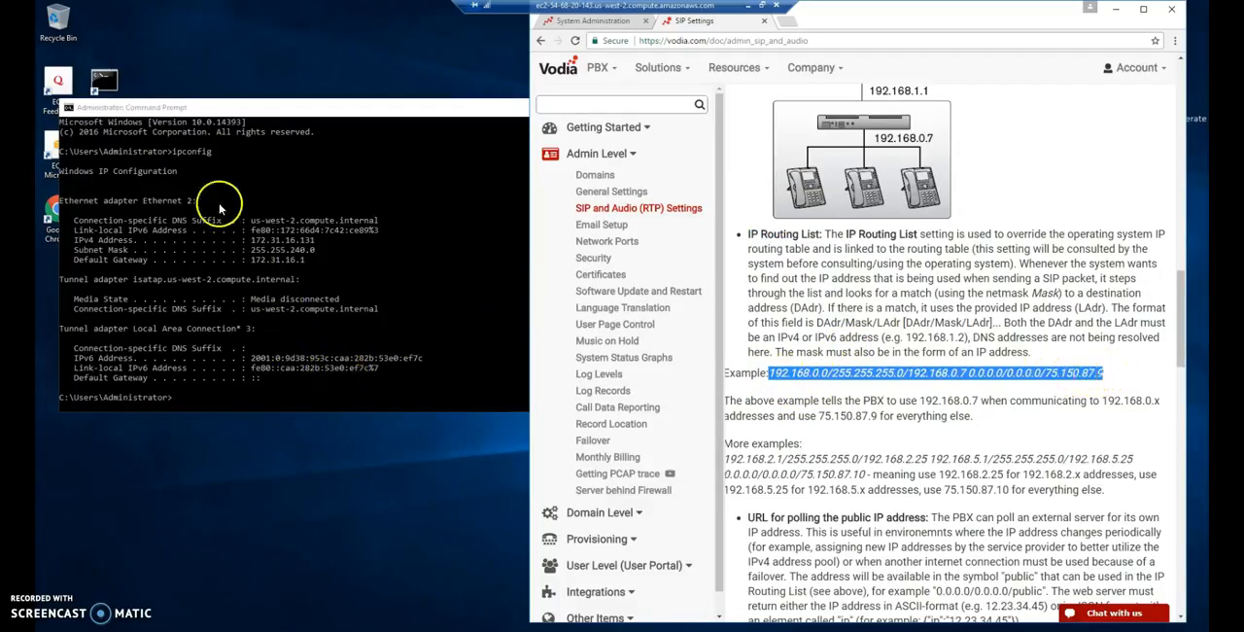
click(102, 71)
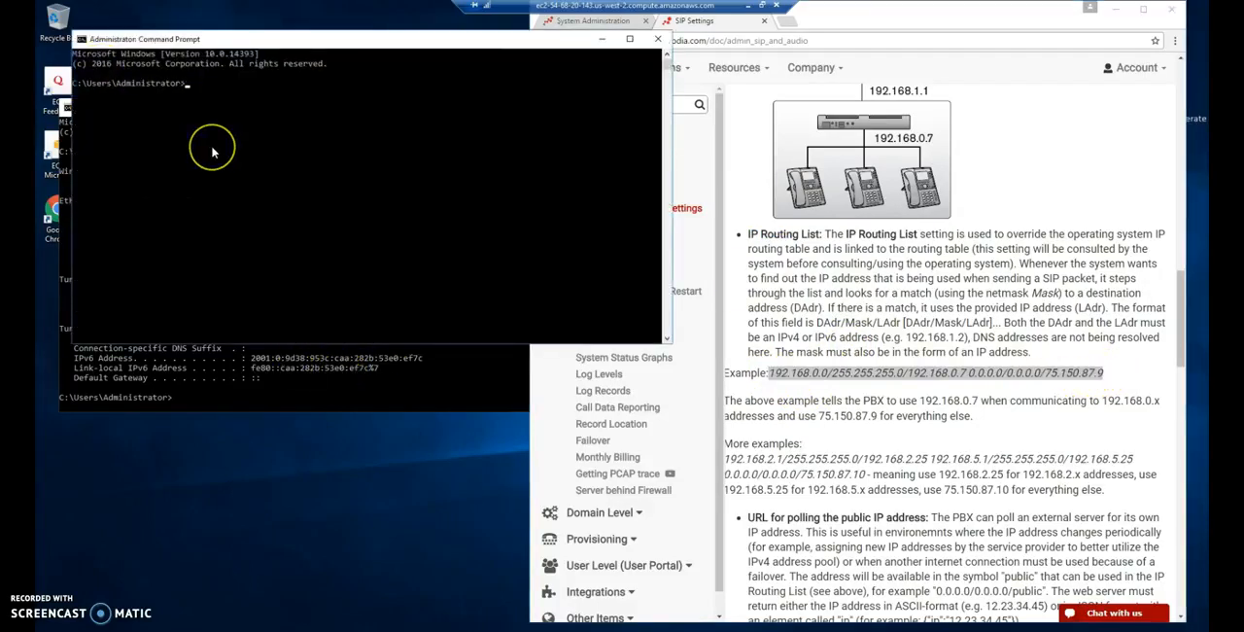
text(notepad)
key(Return)
drag(235, 56, 305, 205)
click(657, 40)
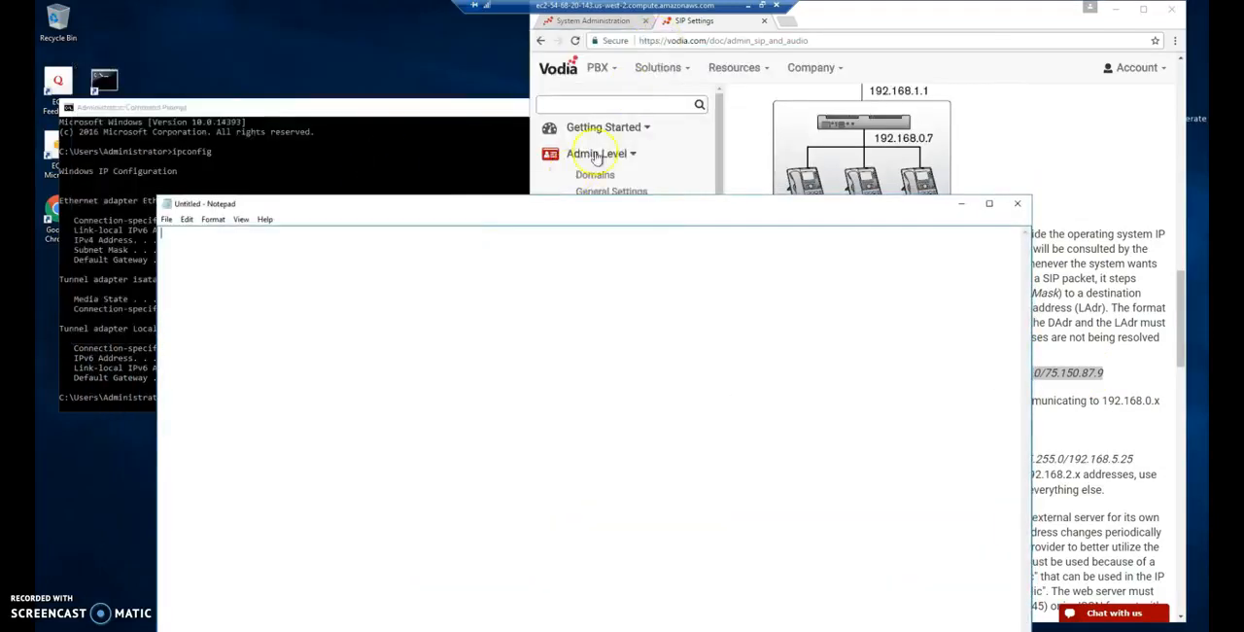
drag(237, 205, 665, 354)
drag(804, 366, 680, 60)
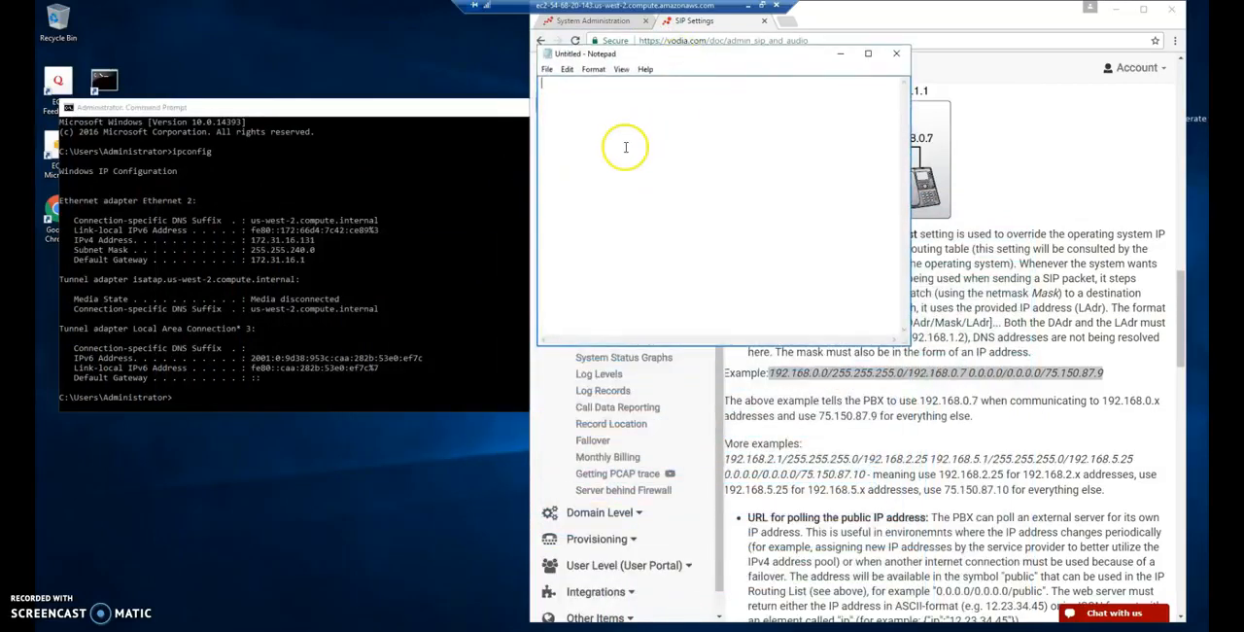
key(ctrl+v)
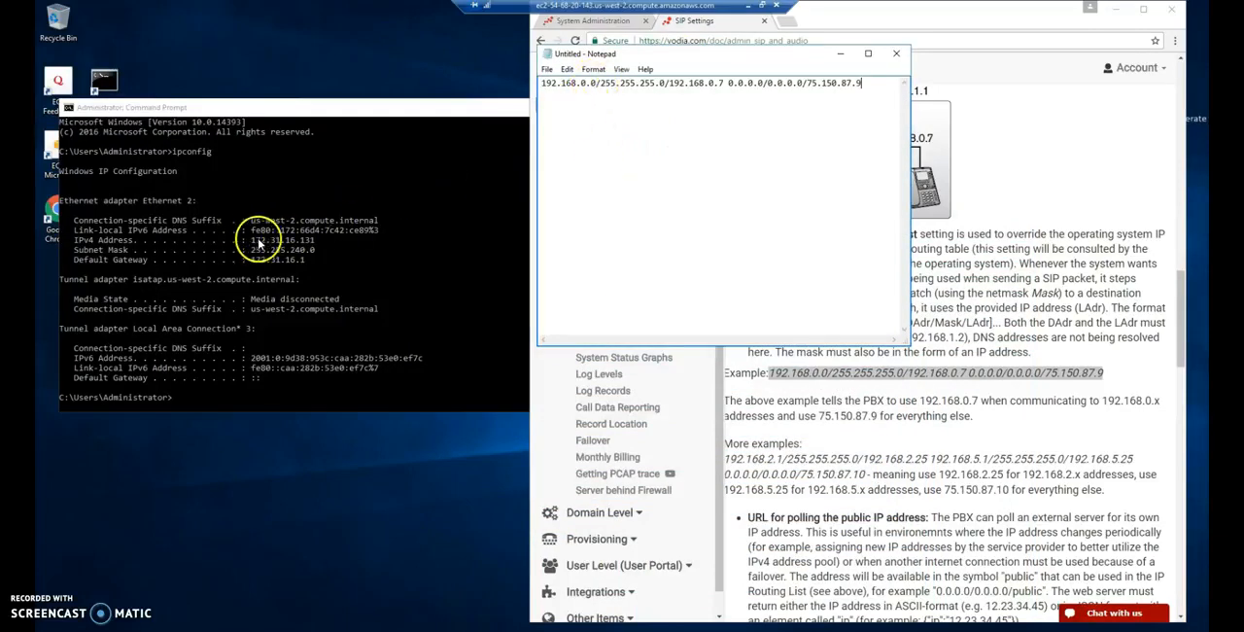
- Replace the first address in the Notepad line with the default gateway 172.31.16.1 from the ipconfig output
click(253, 243)
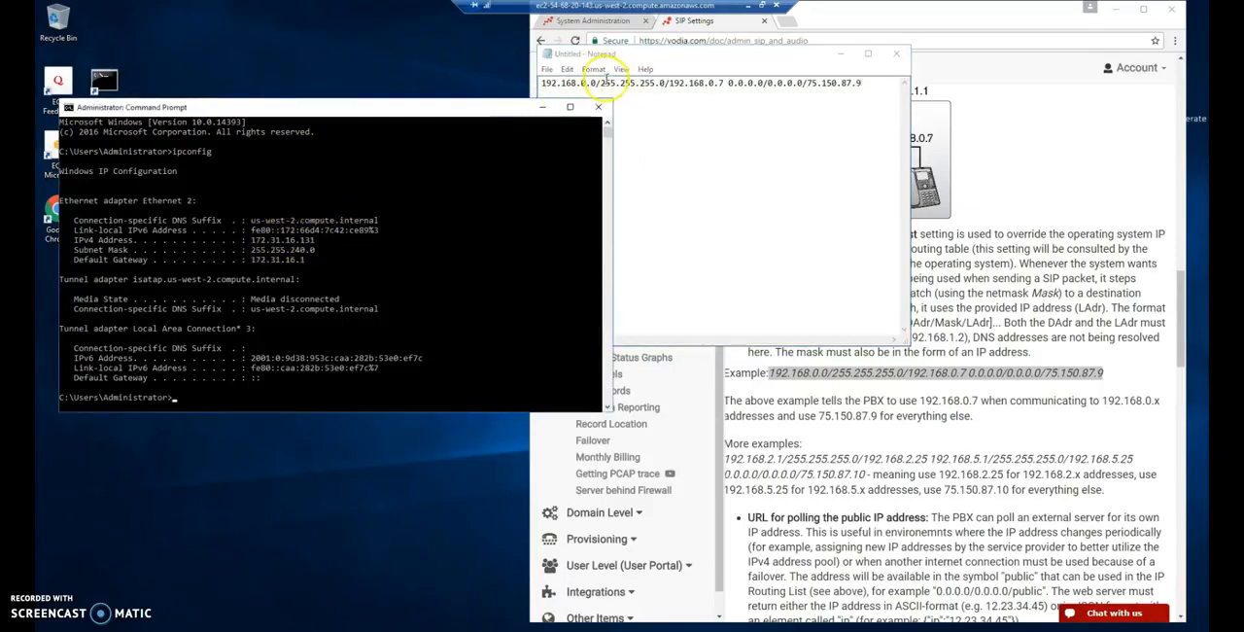
drag(596, 84, 530, 86)
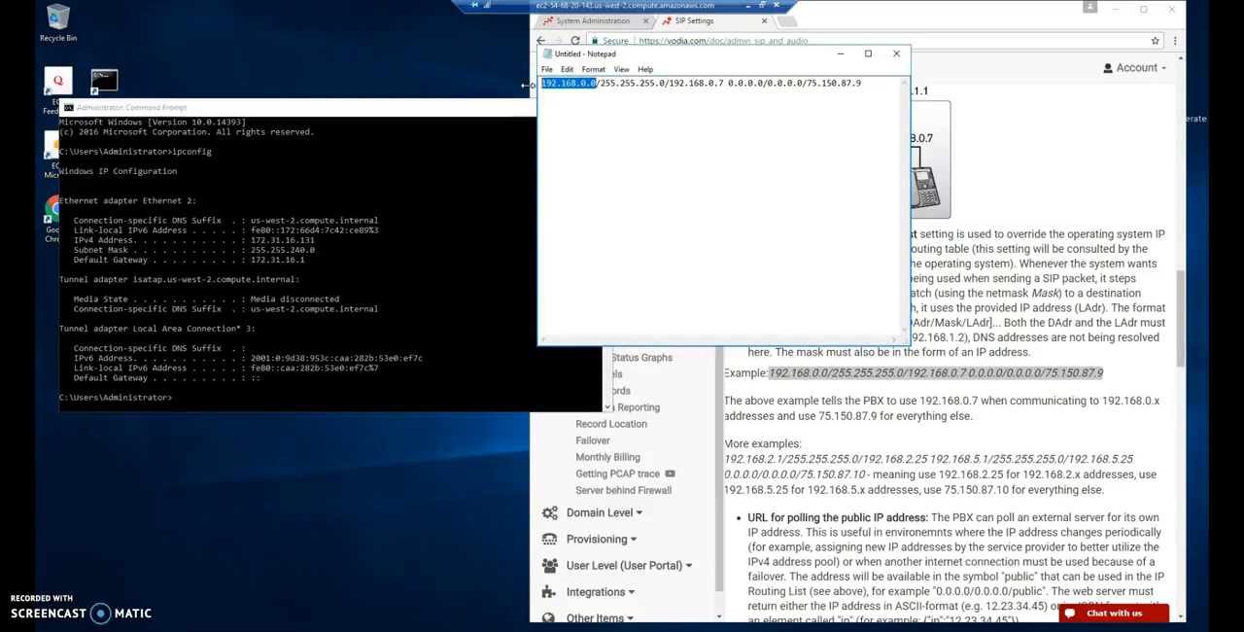
text(172.31.16.1)
- Replace the address after the 255.255.255.0 mask in the Notepad line with the server's private IPv4 address 172.31.16.131
click(273, 258)
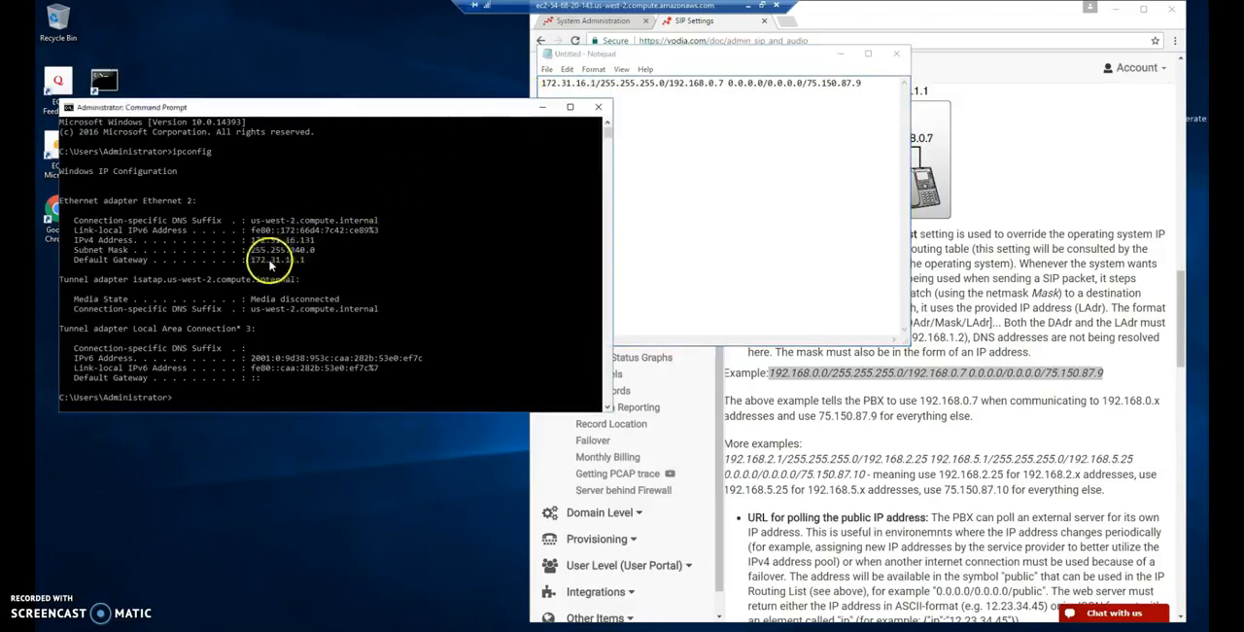
click(719, 119)
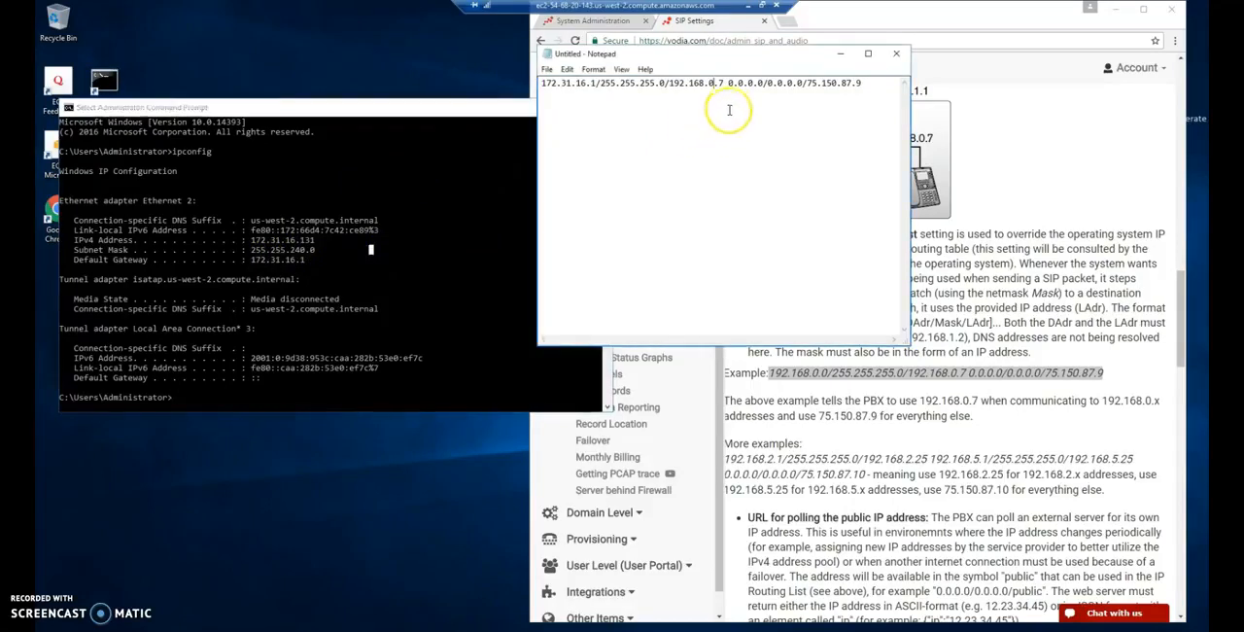
click(713, 83)
key(shift+Left)
key(shift+Left)
key(shift+Left)
key(shift+Left)
key(shift+Left)
key(shift+Left)
key(shift+Left)
key(shift+Left)
key(shift+Left)
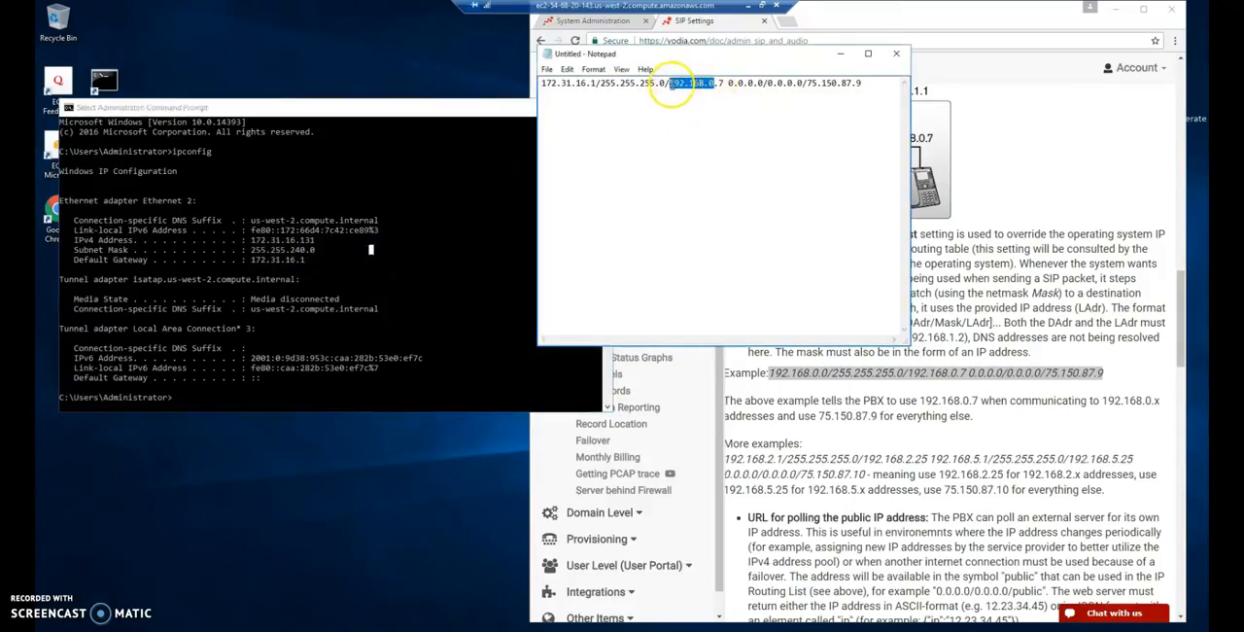
drag(725, 84, 671, 84)
text(192.16)
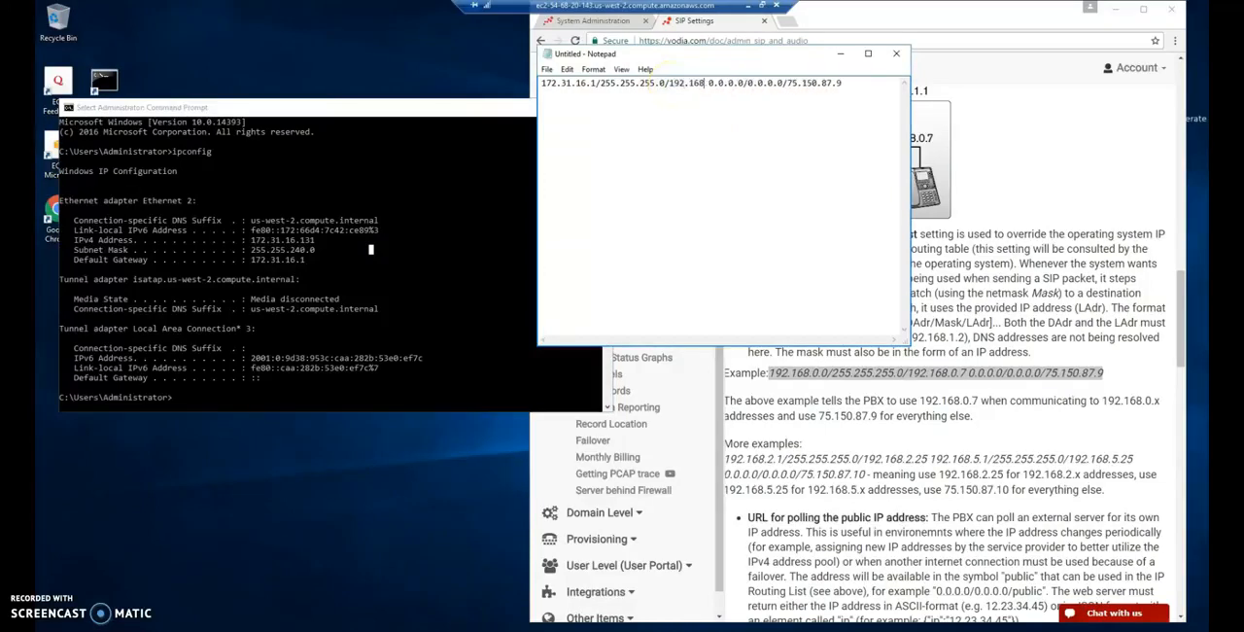
key(BackSpace)
key(BackSpace)
key(BackSpace)
text(172.31.)
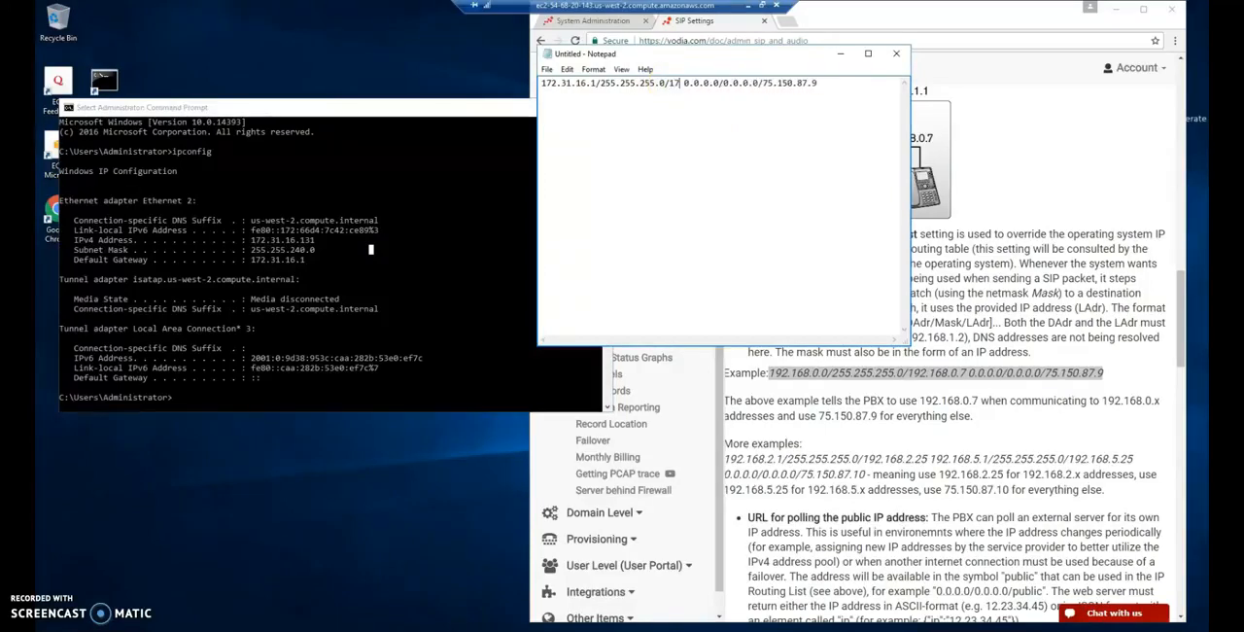
text(16.131)
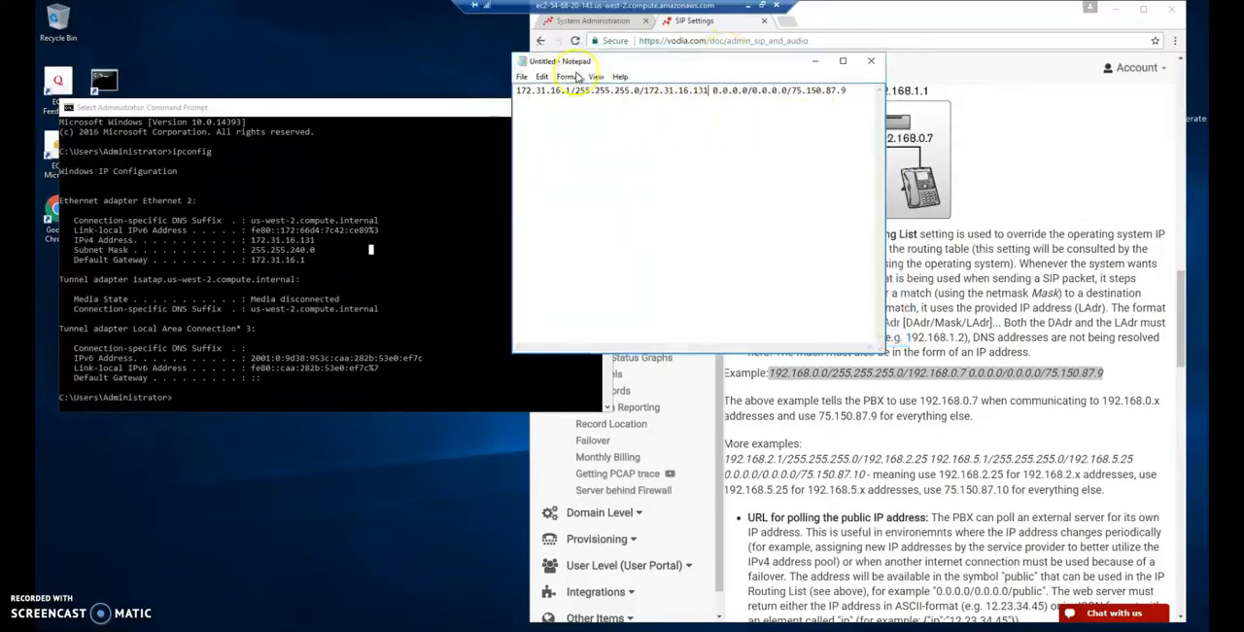
- Move the Notepad window aside and look up the server's public IP address on ipchicken.com in a new browser tab
drag(723, 52, 349, 114)
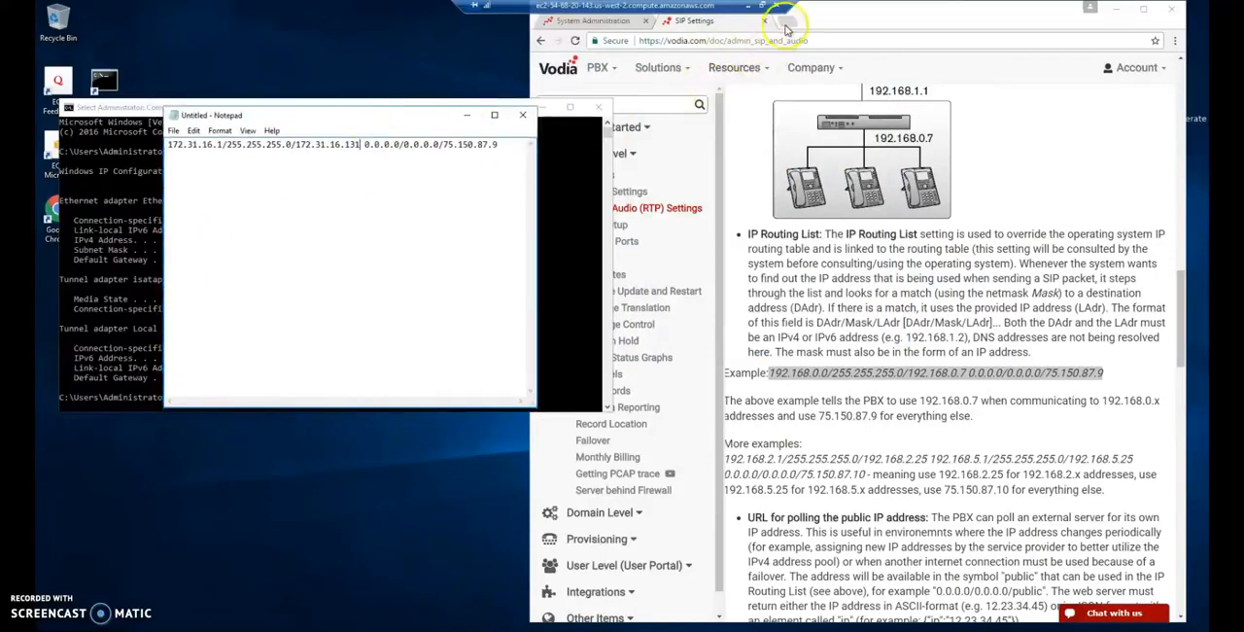
click(788, 21)
text(i)
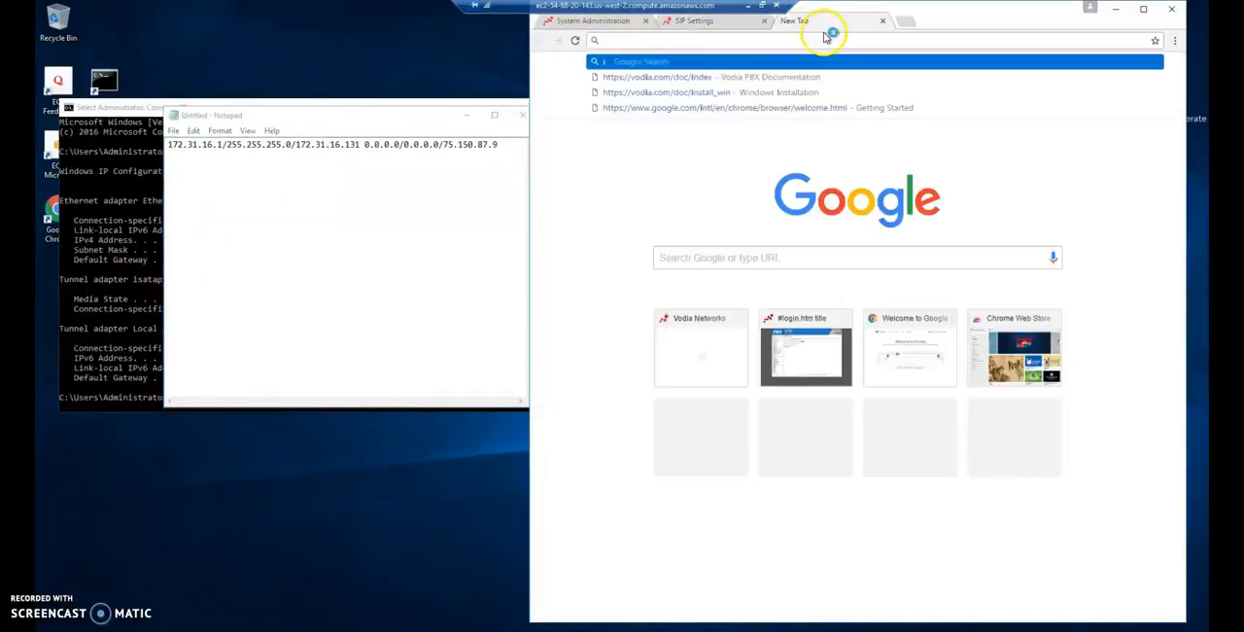
text(pc)
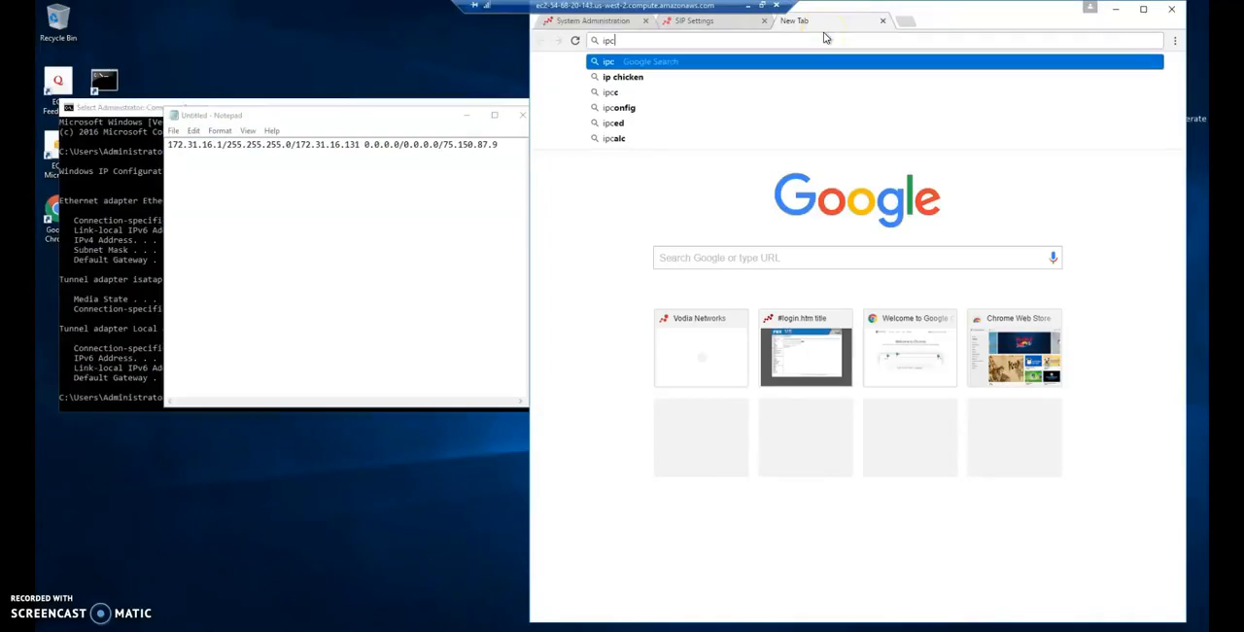
text(hicken)
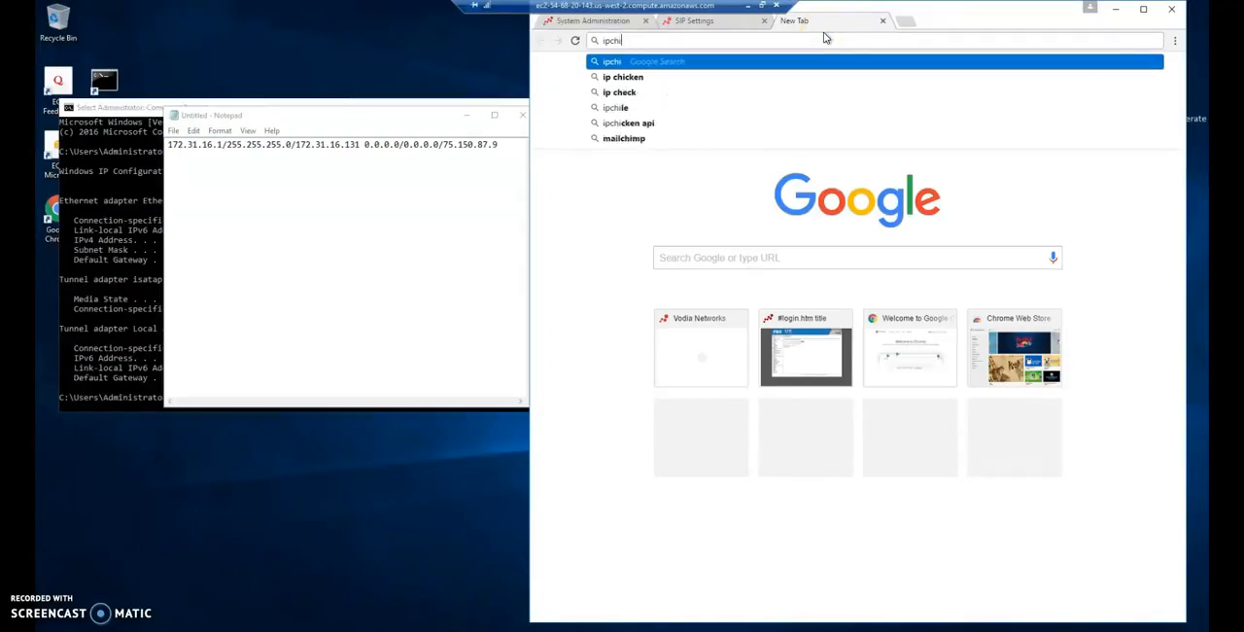
key(Return)
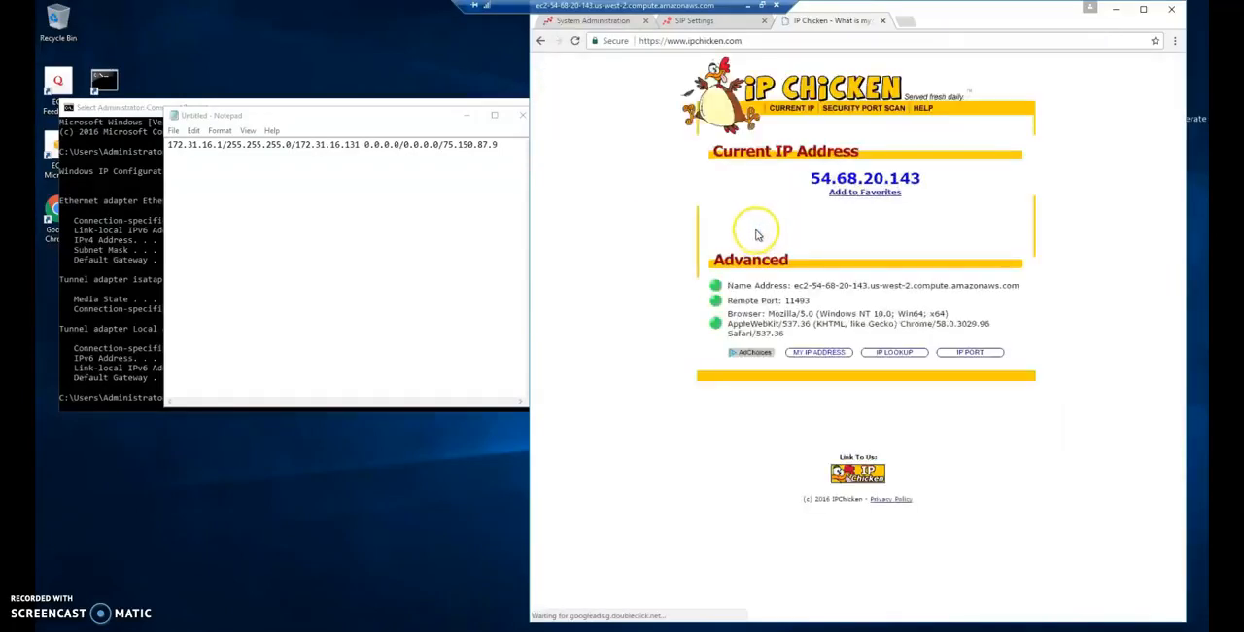
- Copy the public IP address 54.68.20.143 from the page over the last address in the Notepad line
drag(807, 183, 930, 175)
right_click(886, 181)
click(908, 189)
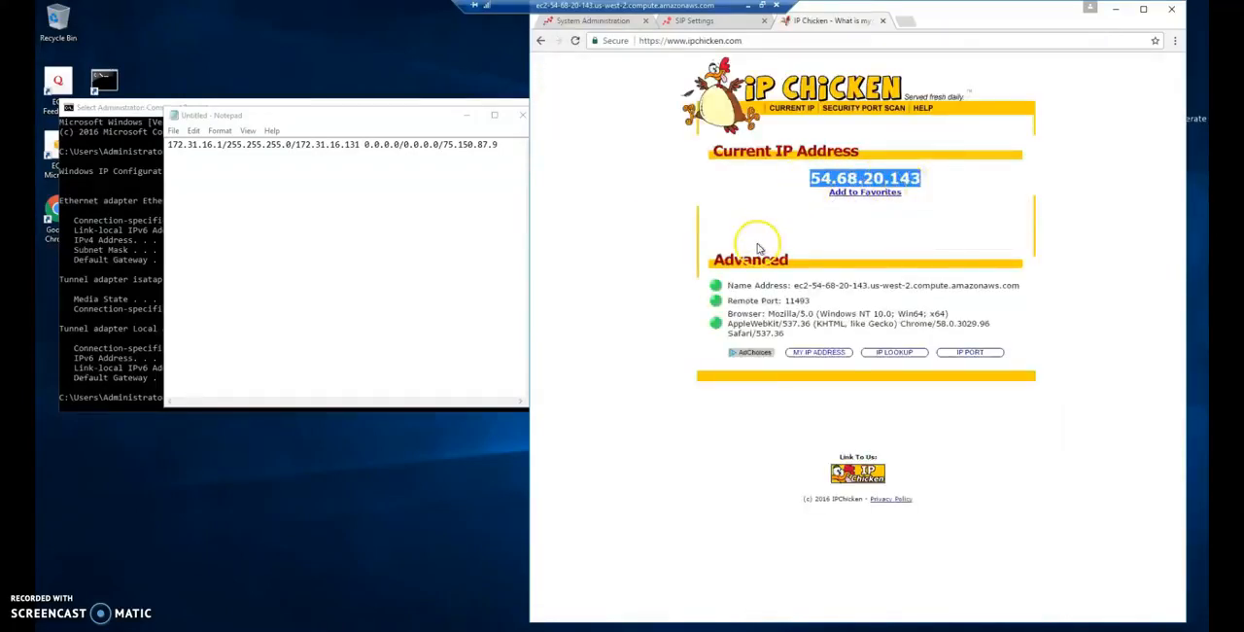
drag(442, 145, 499, 146)
key(ctrl+v)
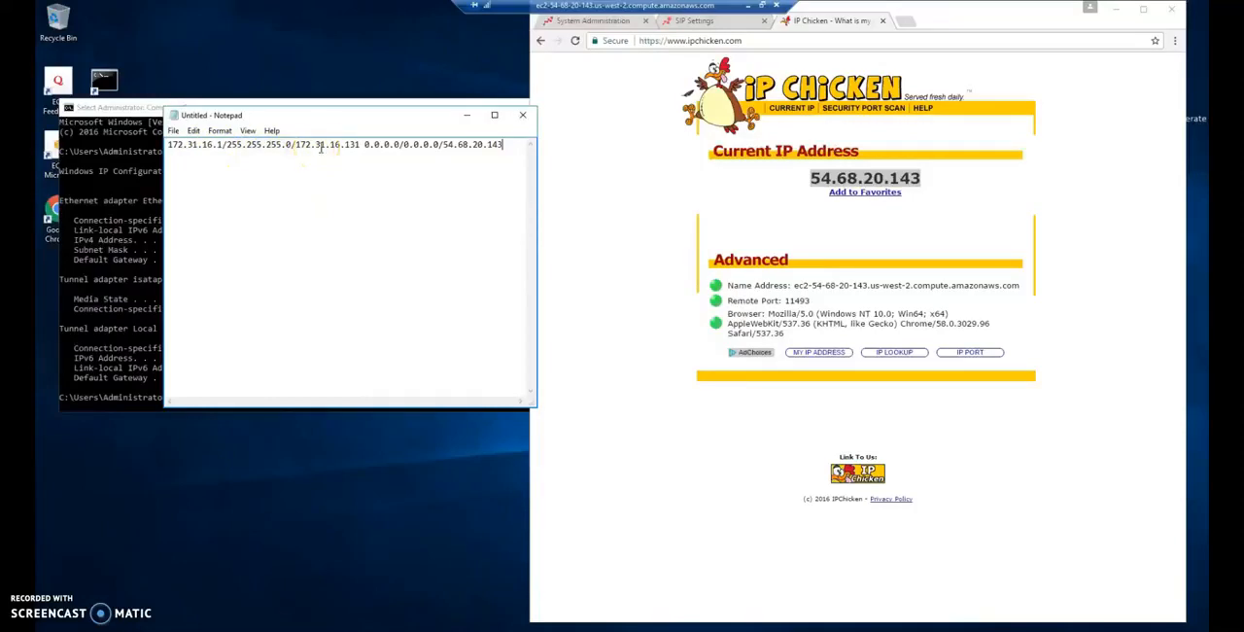
- Copy the complete Notepad line into the IP Routing List of the PBX's SIP Settings and save the settings
drag(506, 143, 150, 143)
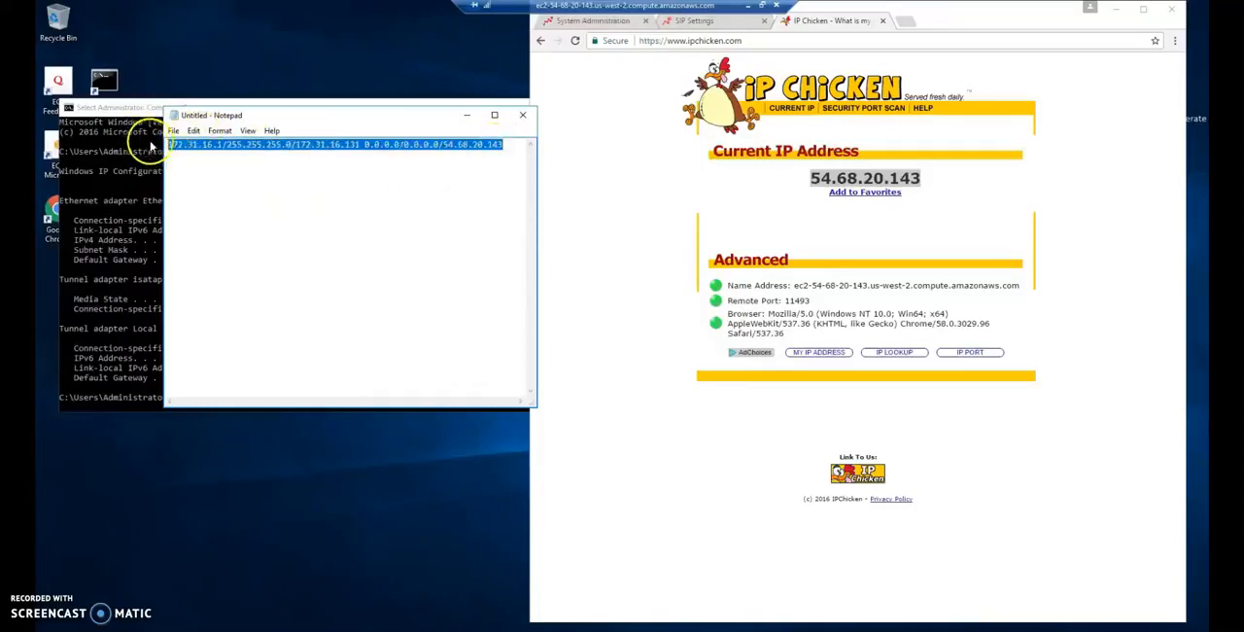
click(622, 145)
click(611, 21)
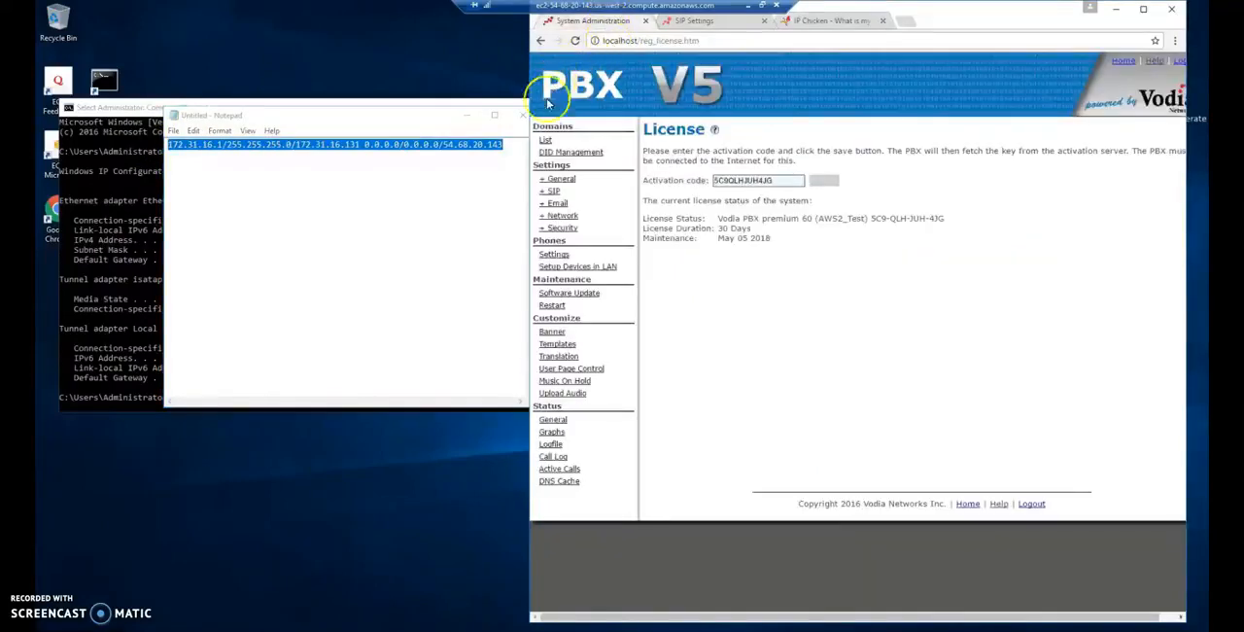
click(468, 115)
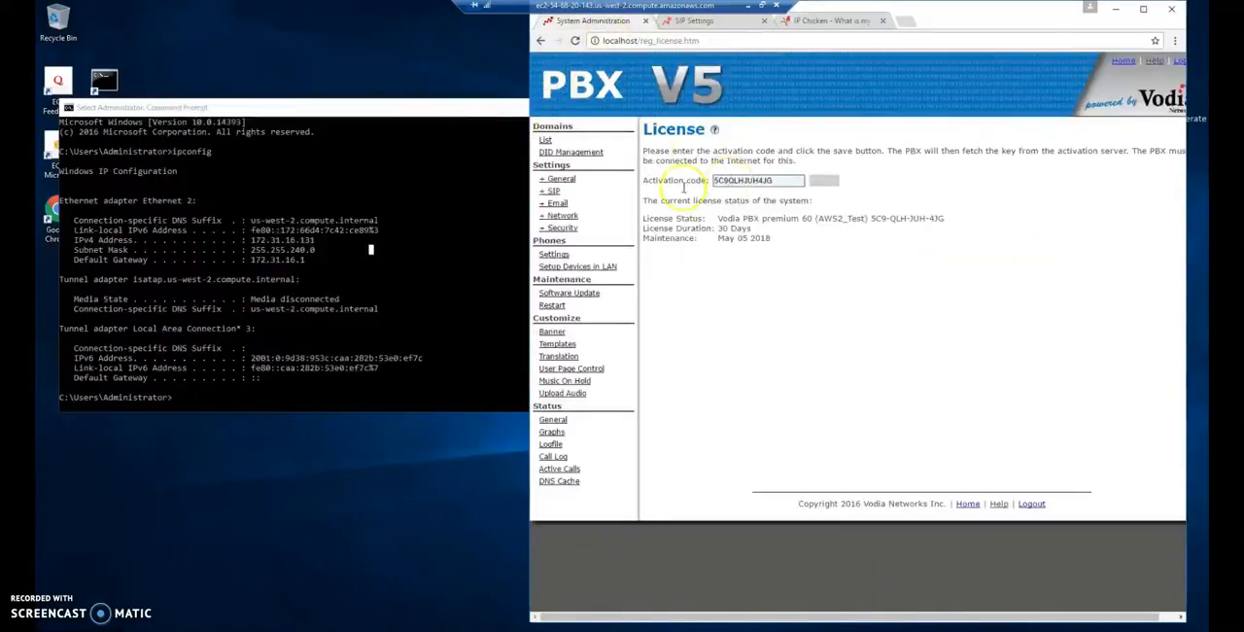
click(555, 192)
click(555, 215)
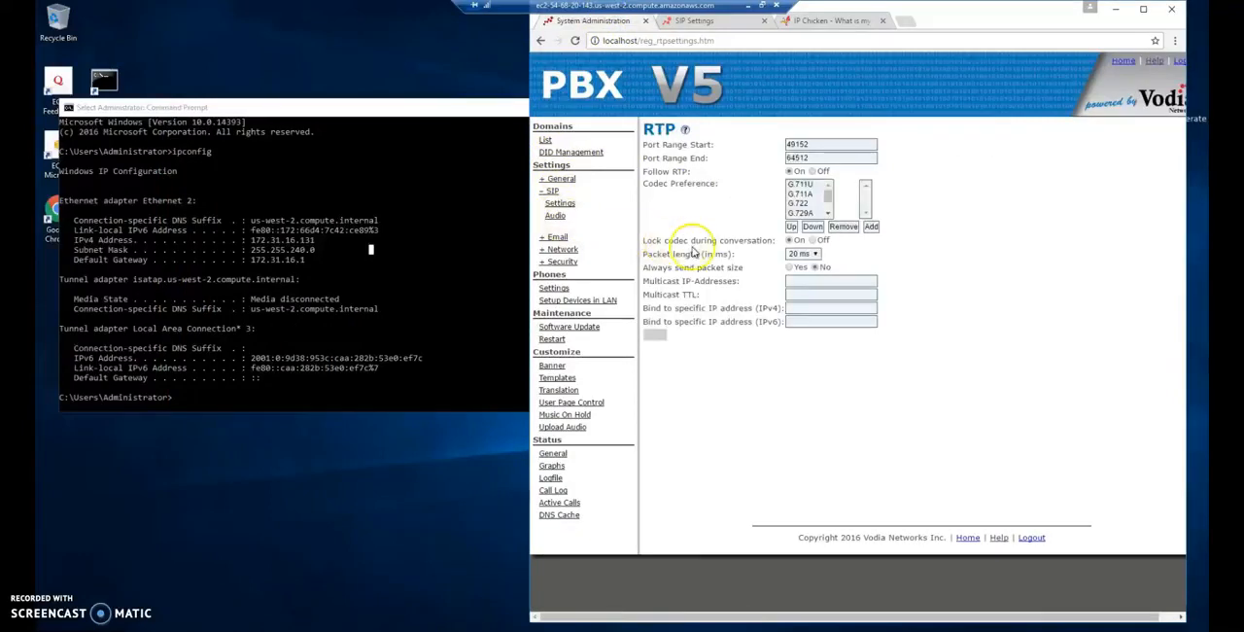
click(560, 204)
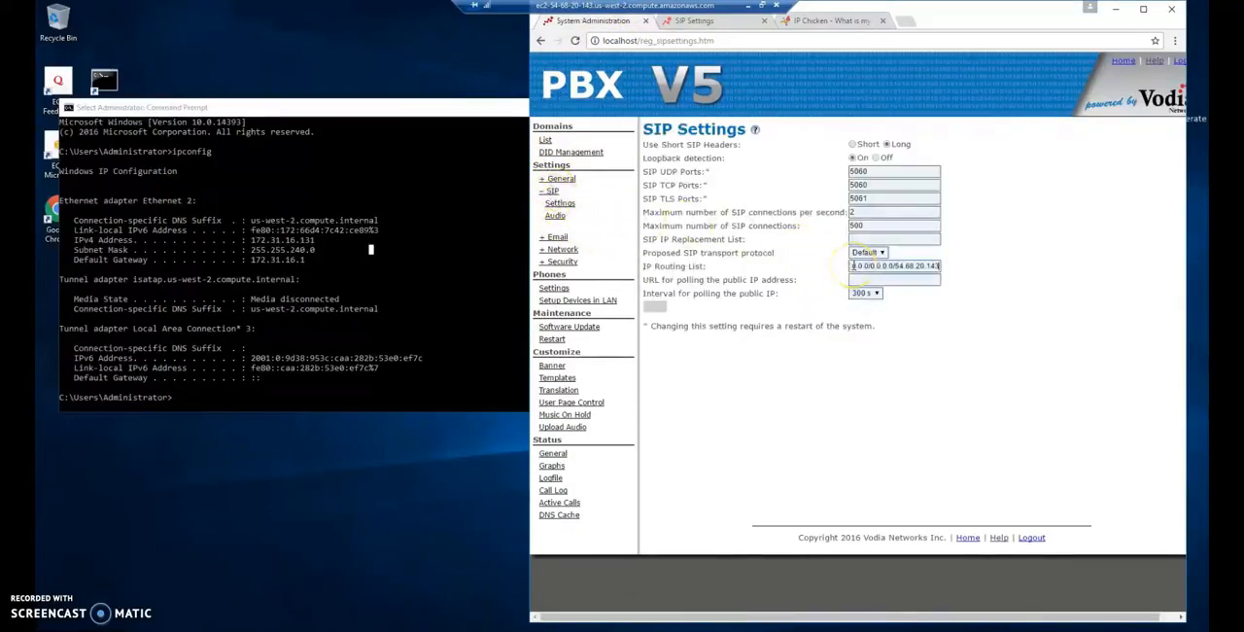
double_click(770, 303)
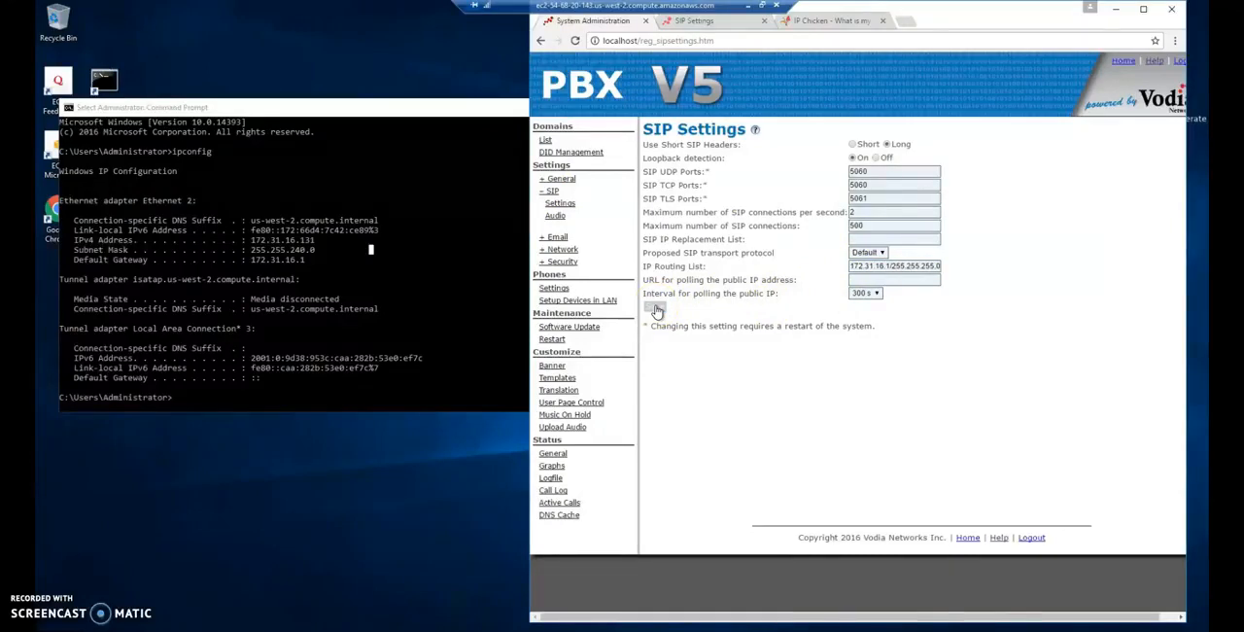
click(657, 309)
- Create extension 440 in the localhost domain with the user's first and last name, and open the account list
click(545, 140)
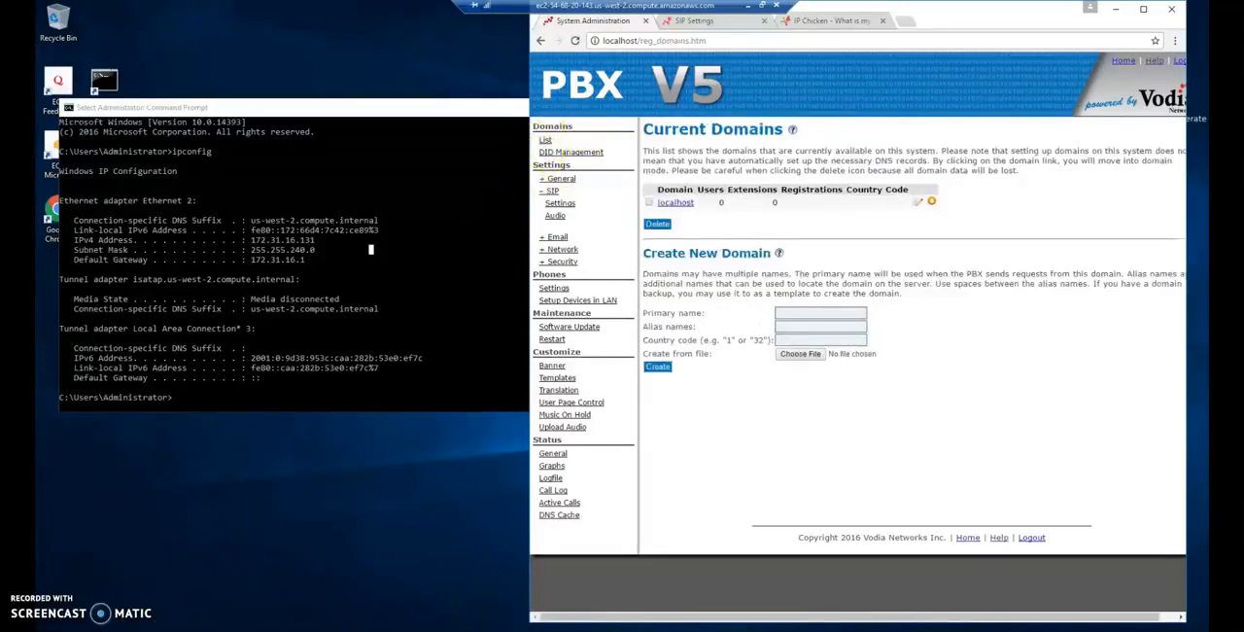
click(677, 202)
click(698, 122)
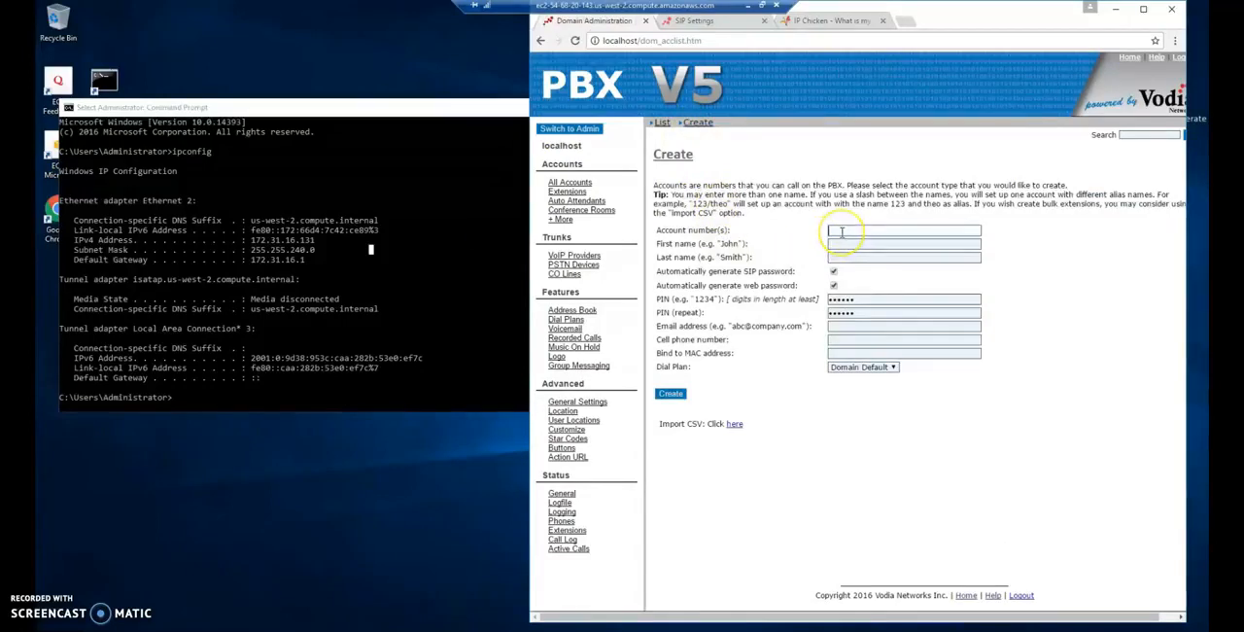
text(440)
key(Tab)
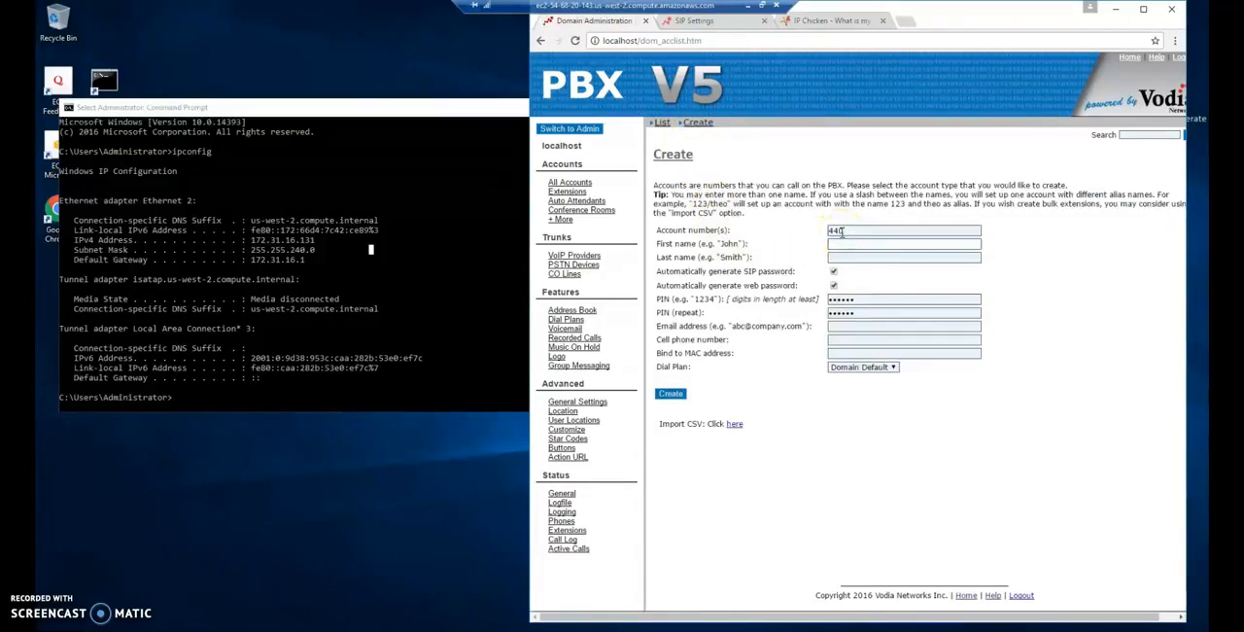
key(Tab)
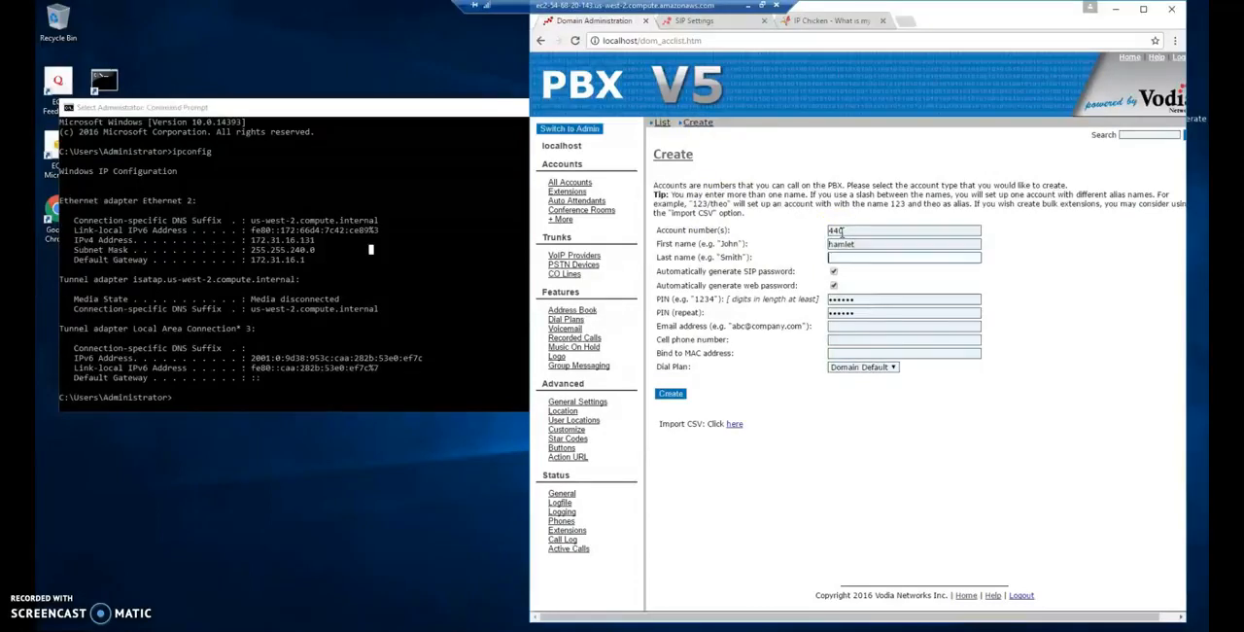
click(834, 244)
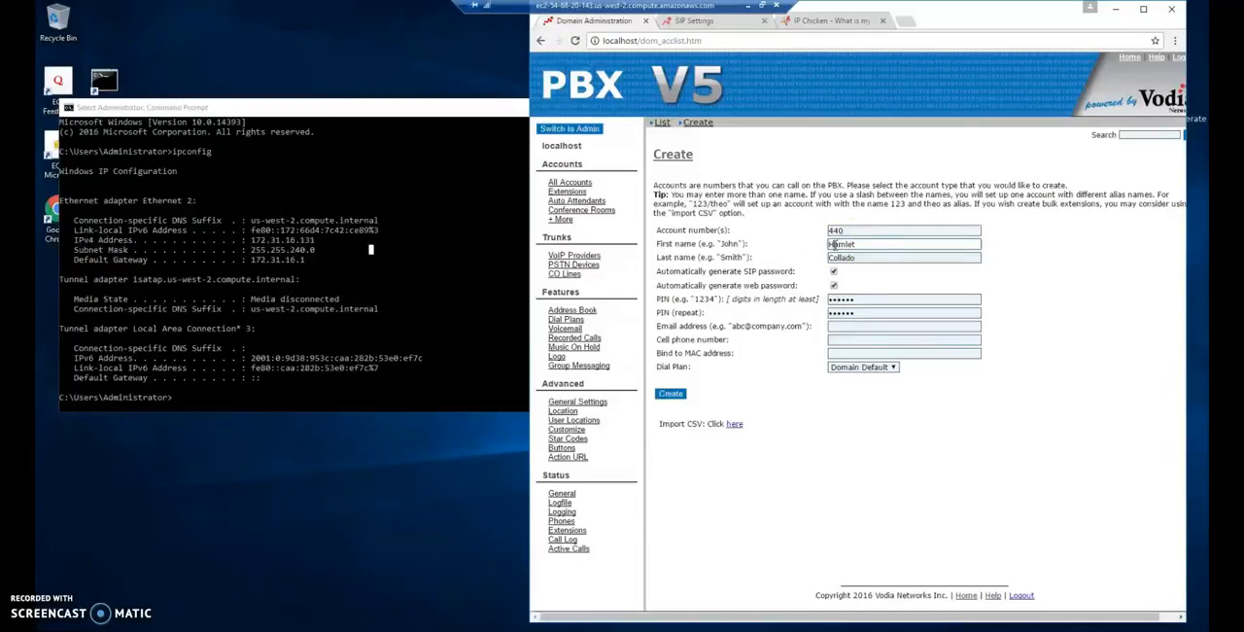
click(680, 395)
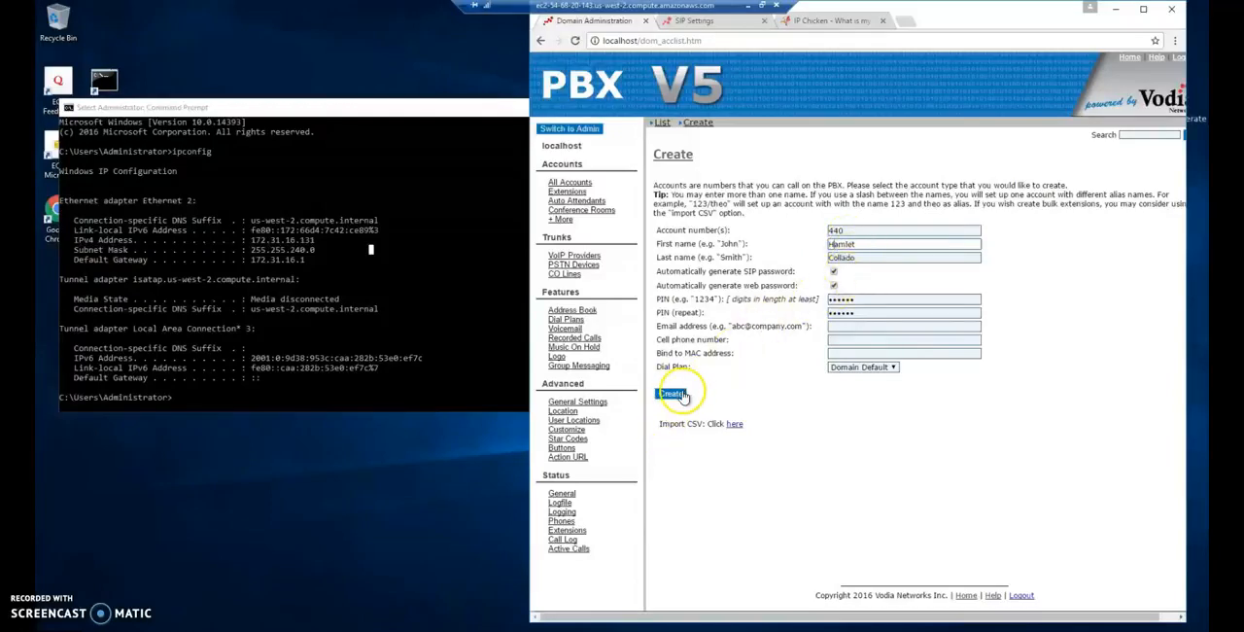
click(662, 122)
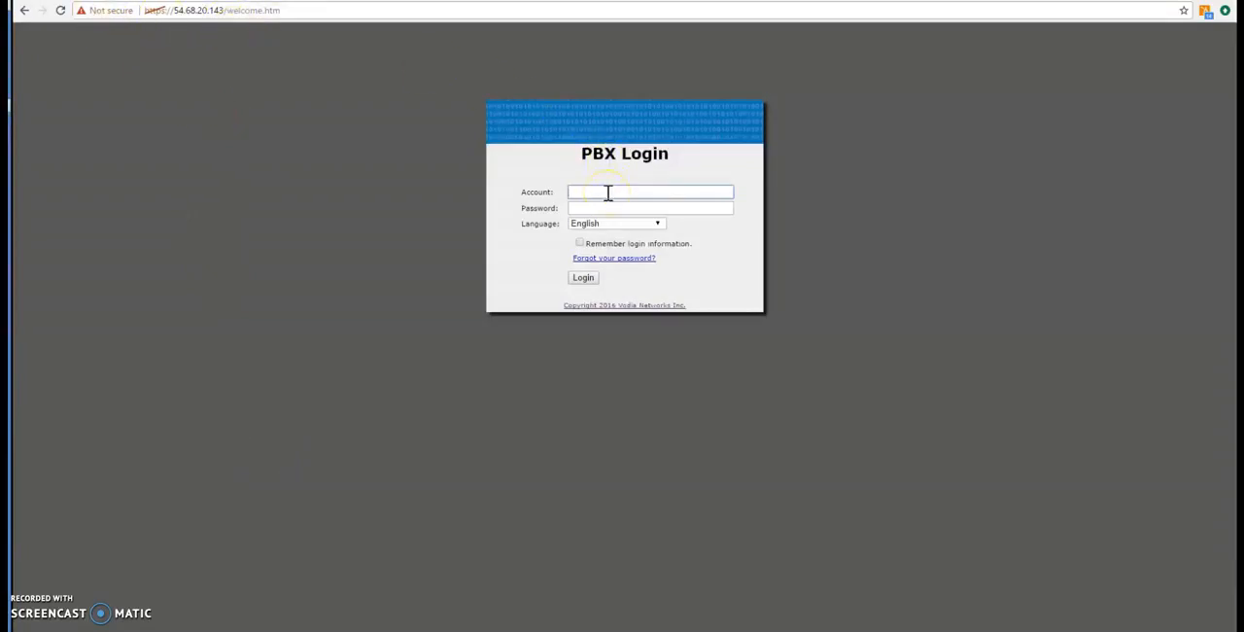
- Log in to the PBX at 54.68.20.143 as admin and set a new administrator password in the general security settings
text(admin)
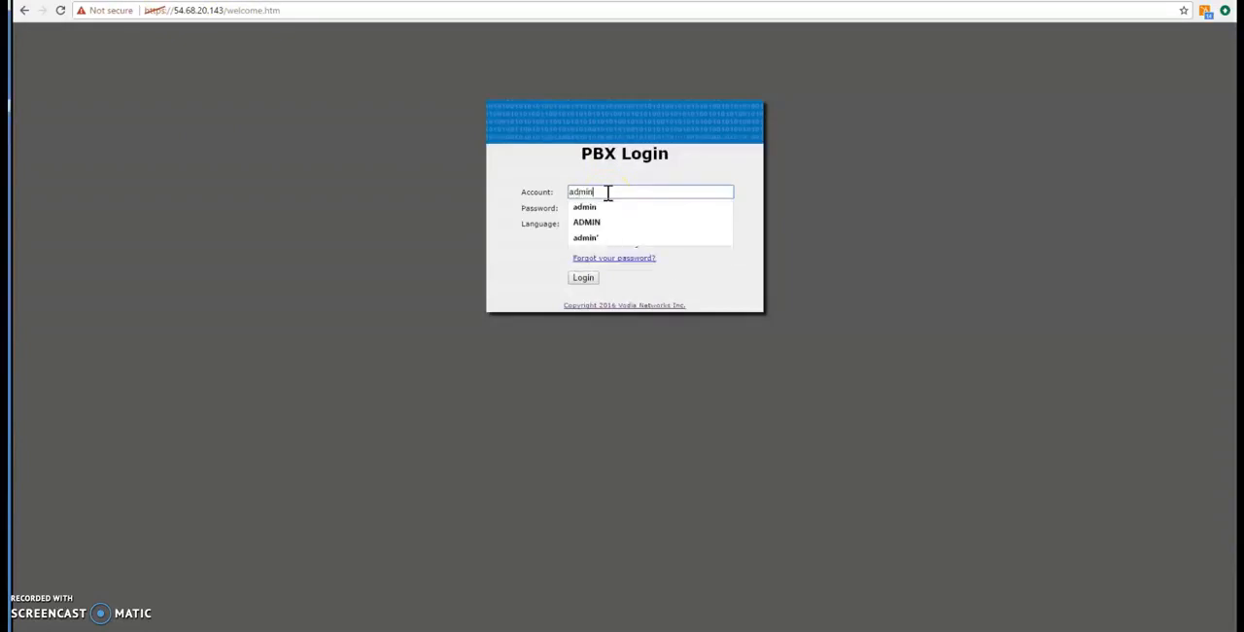
key(Return)
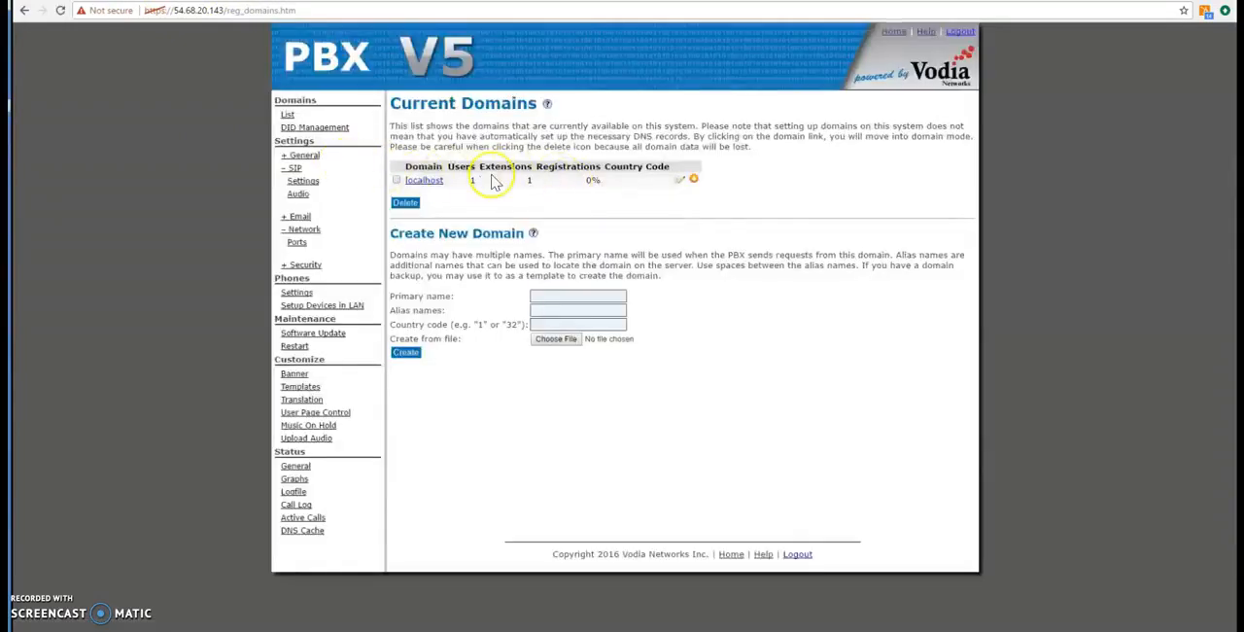
click(309, 157)
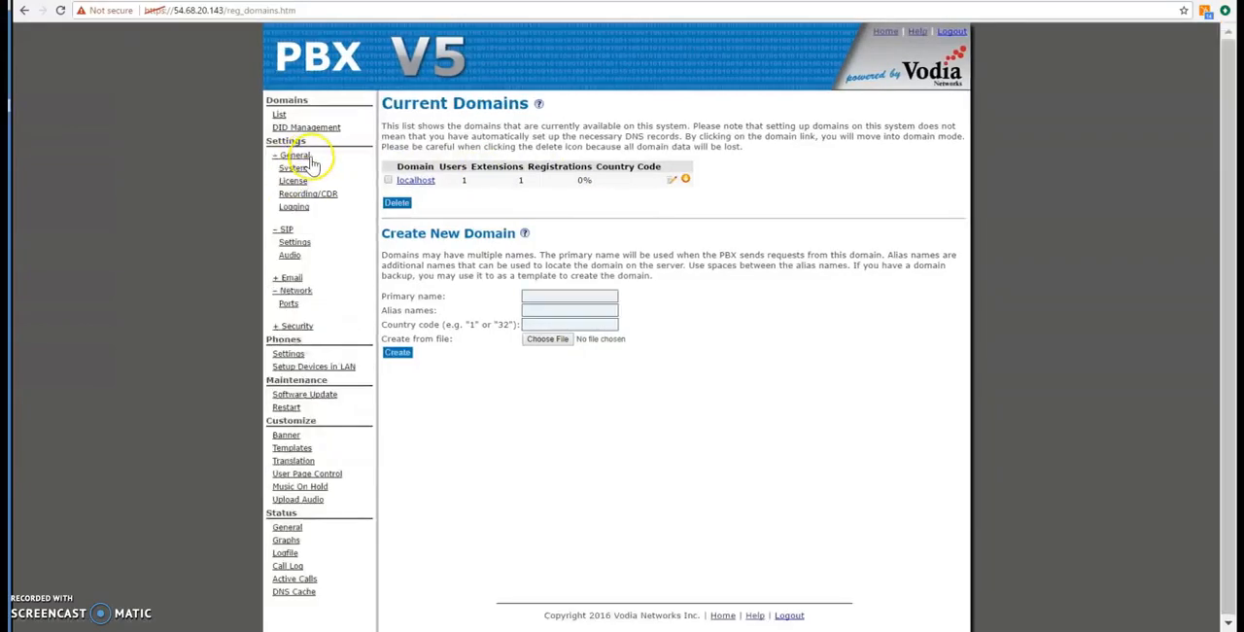
click(295, 326)
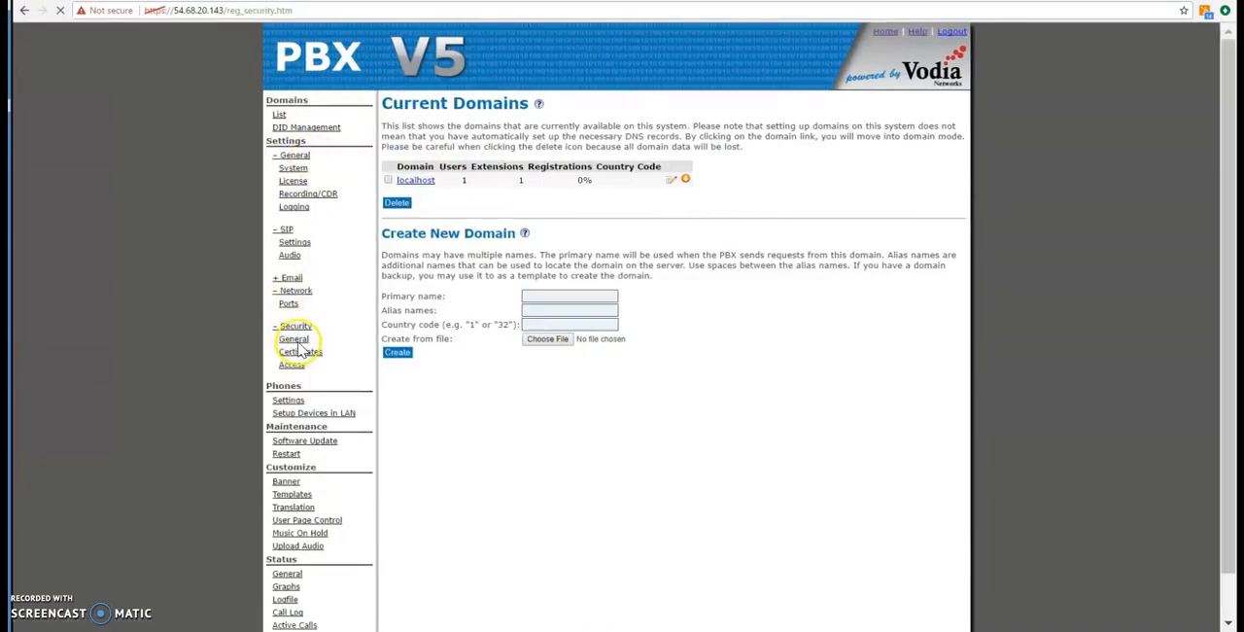
click(298, 343)
drag(696, 182, 550, 189)
text(•••)
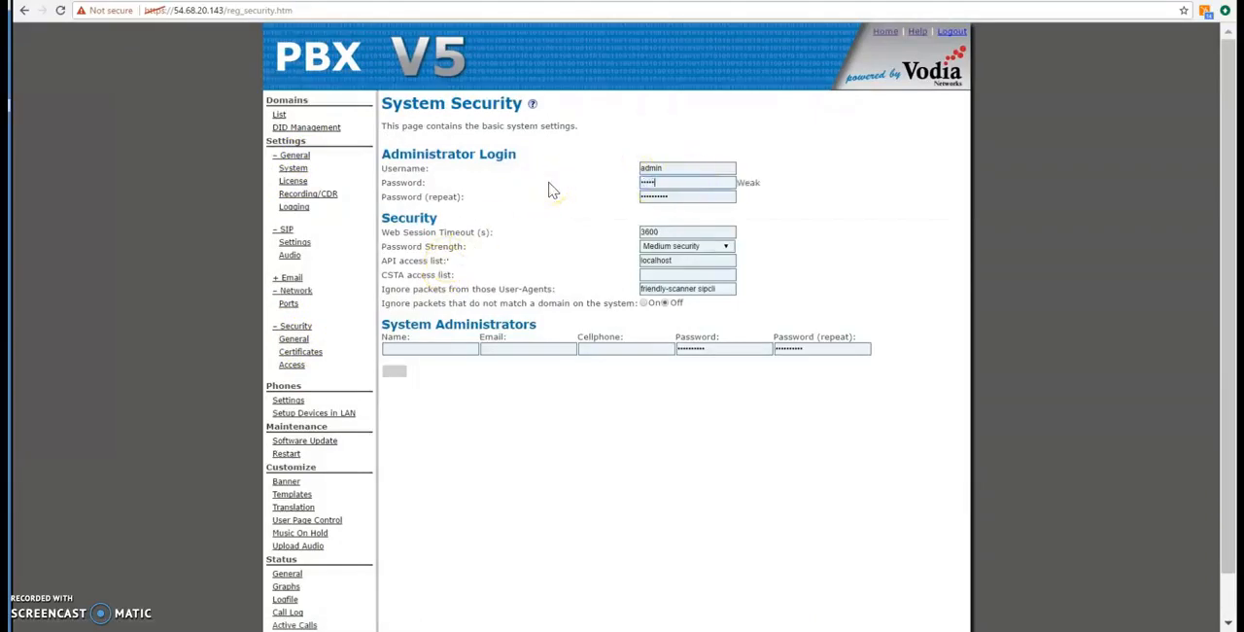
text(•••)
key(Tab)
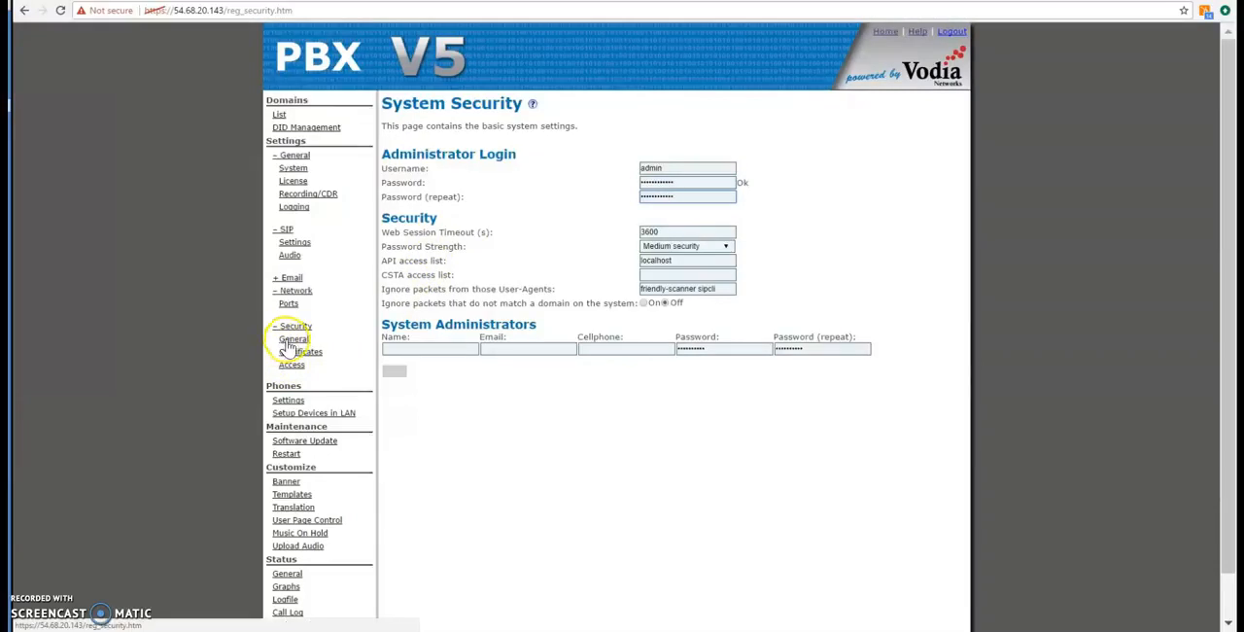
- Open extension 440 of the localhost domain, enter and repeat a new web password in its account profile, and save
click(279, 115)
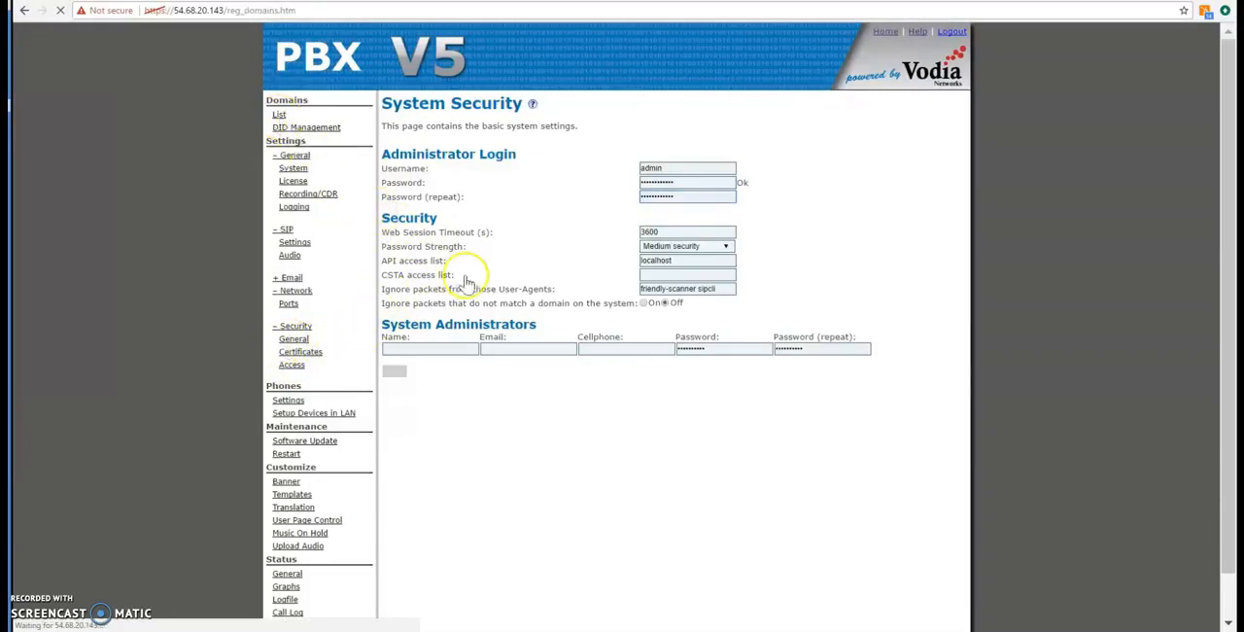
click(418, 181)
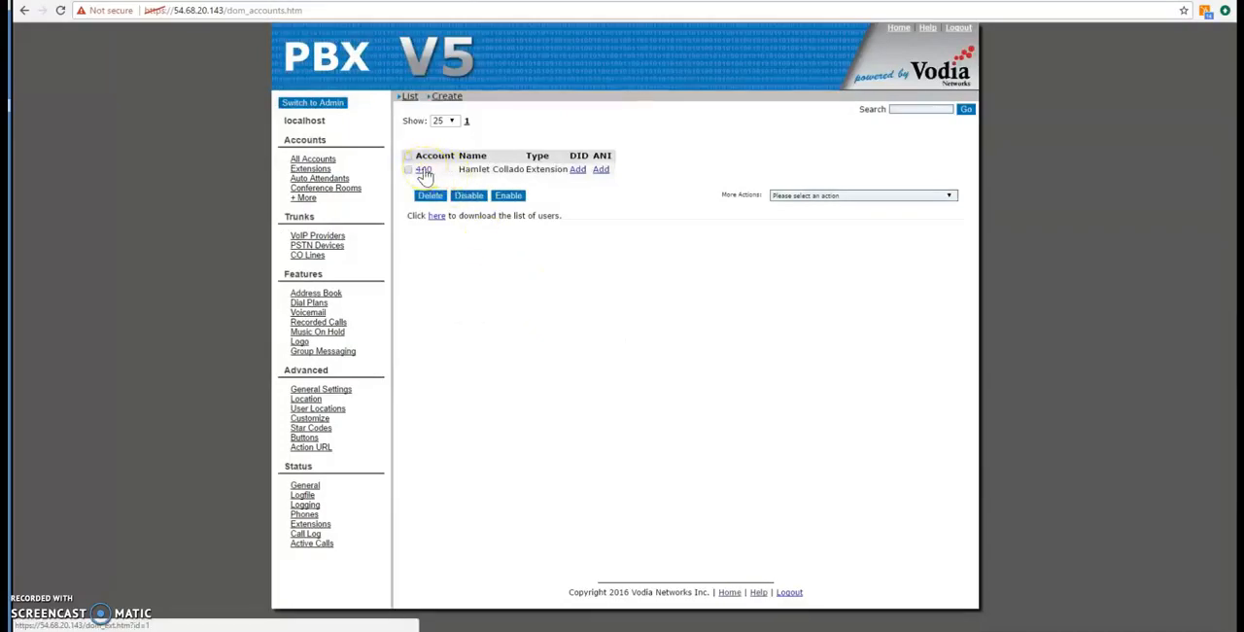
click(424, 171)
scroll(564, 311, down, 2)
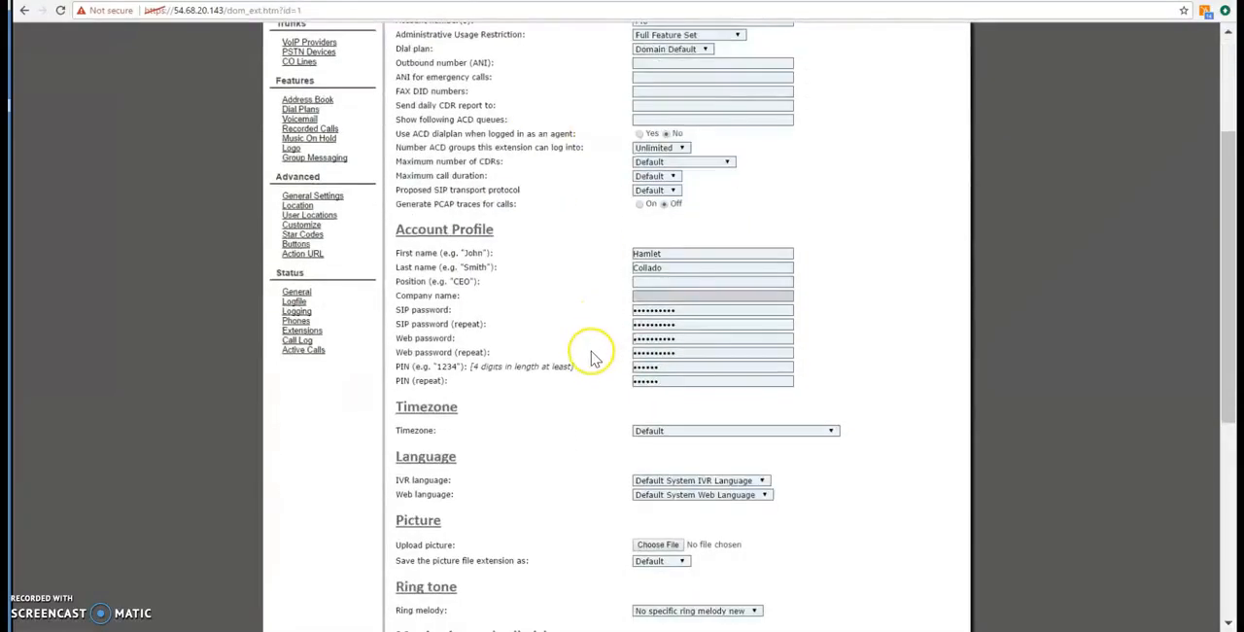
double_click(749, 342)
key(BackSpace)
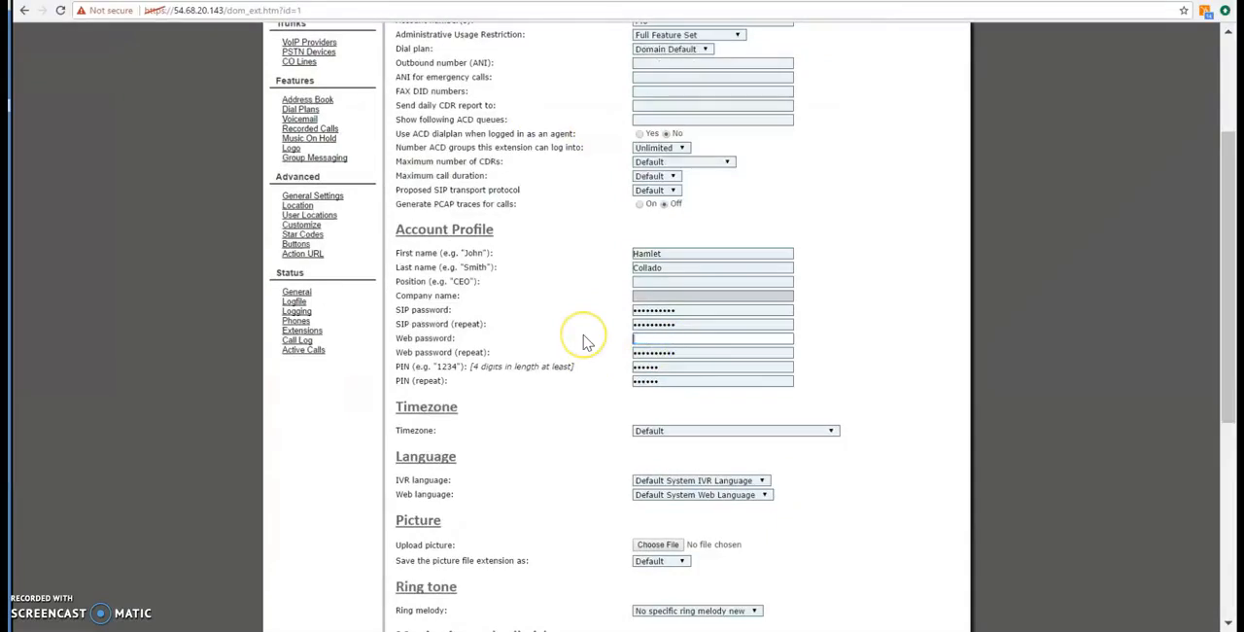
text(•••••••••••)
key(Tab)
text(•••••••••••)
key(Return)
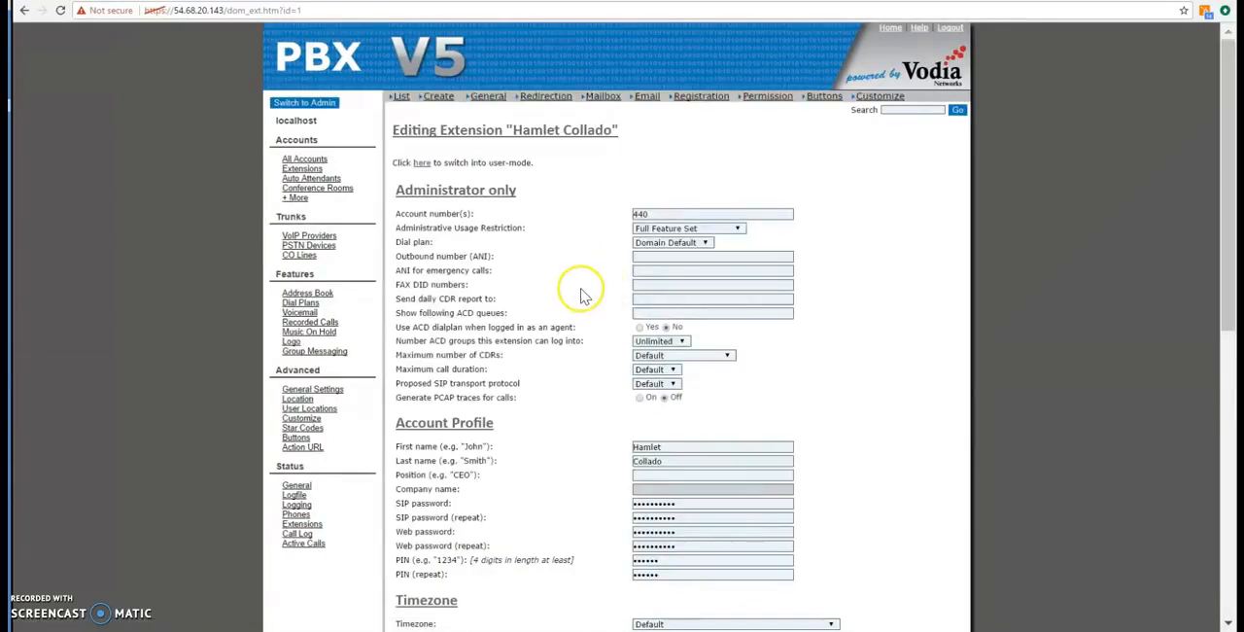
- Log out of the administrator account and log in as extension 440 with its web password
click(951, 29)
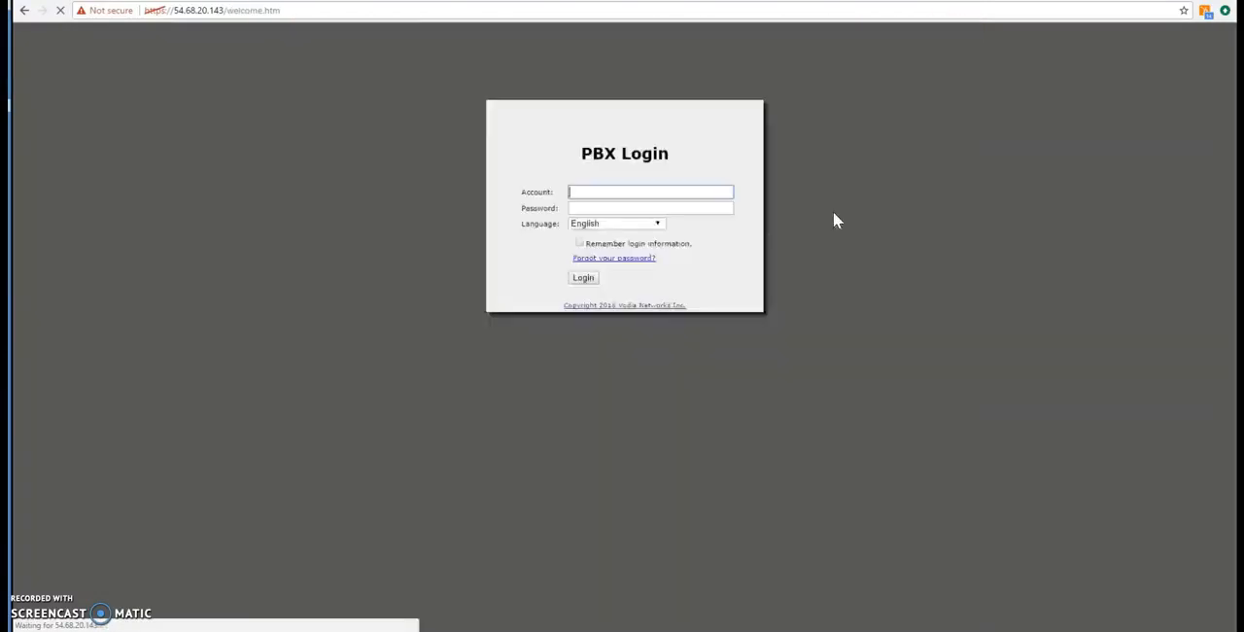
click(647, 186)
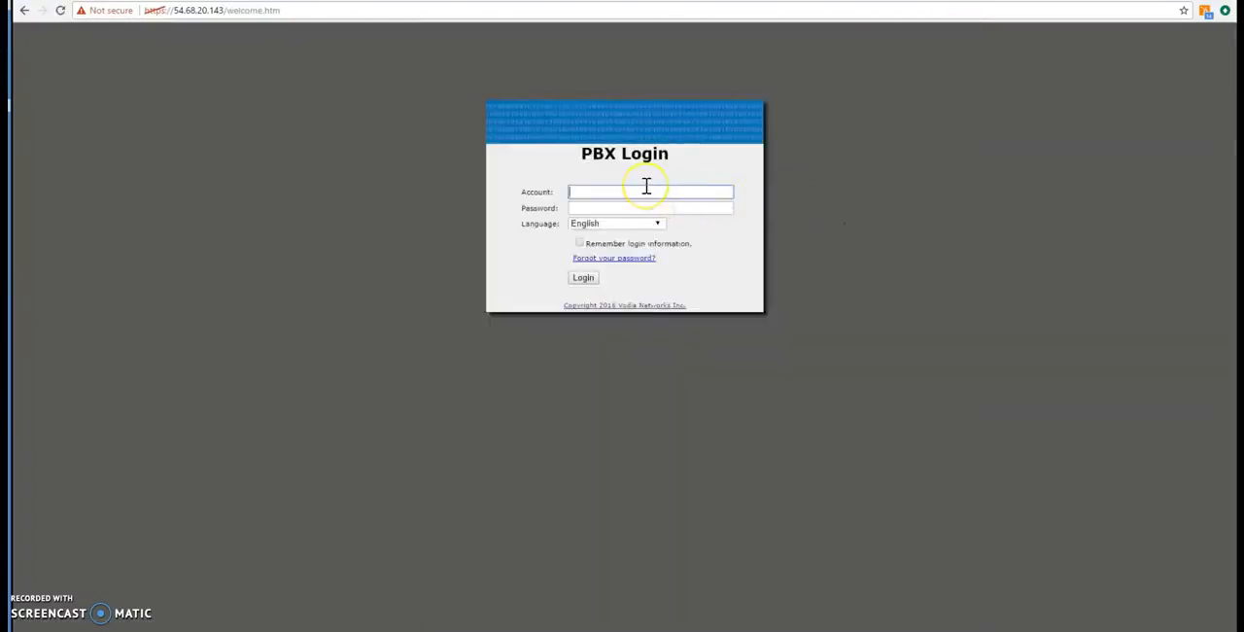
text(440)
key(Tab)
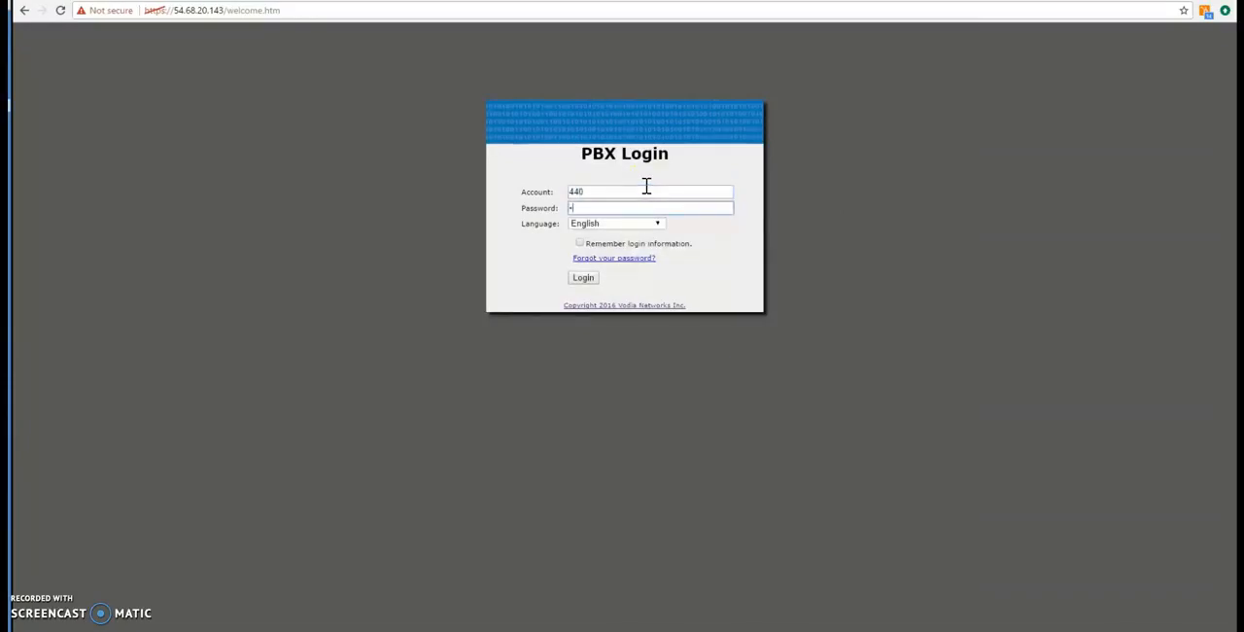
key(ctrl+a)
key(BackSpace)
key(Return)
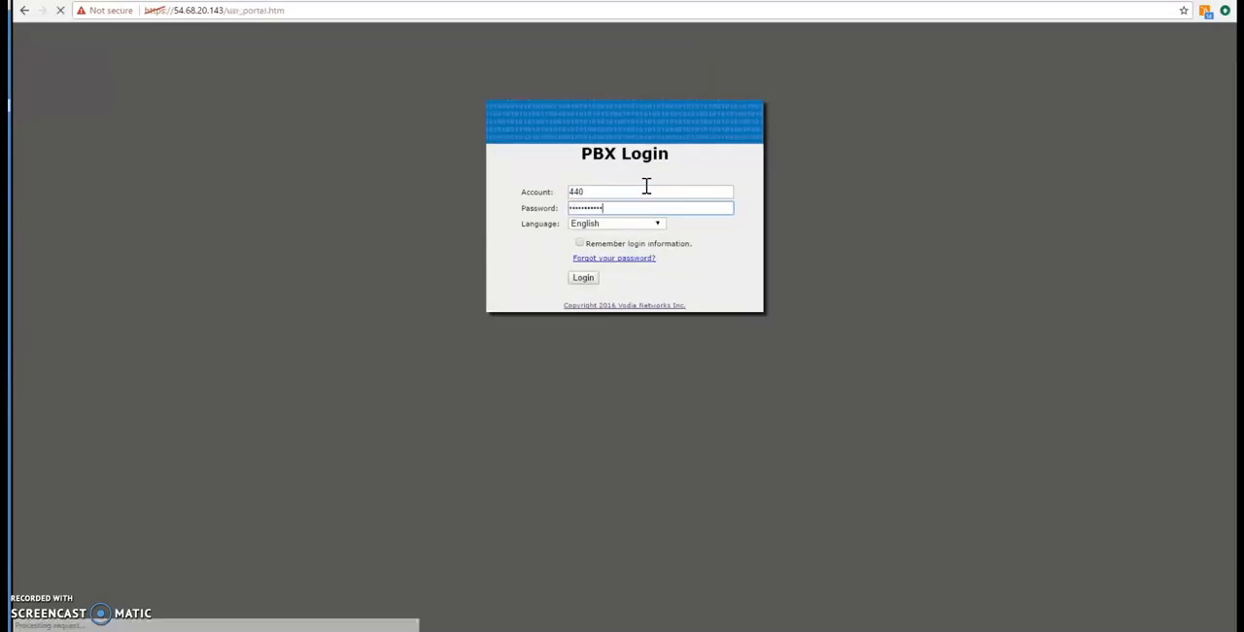
- Make a test call to 440 from the user portal, end the call and log out
click(646, 184)
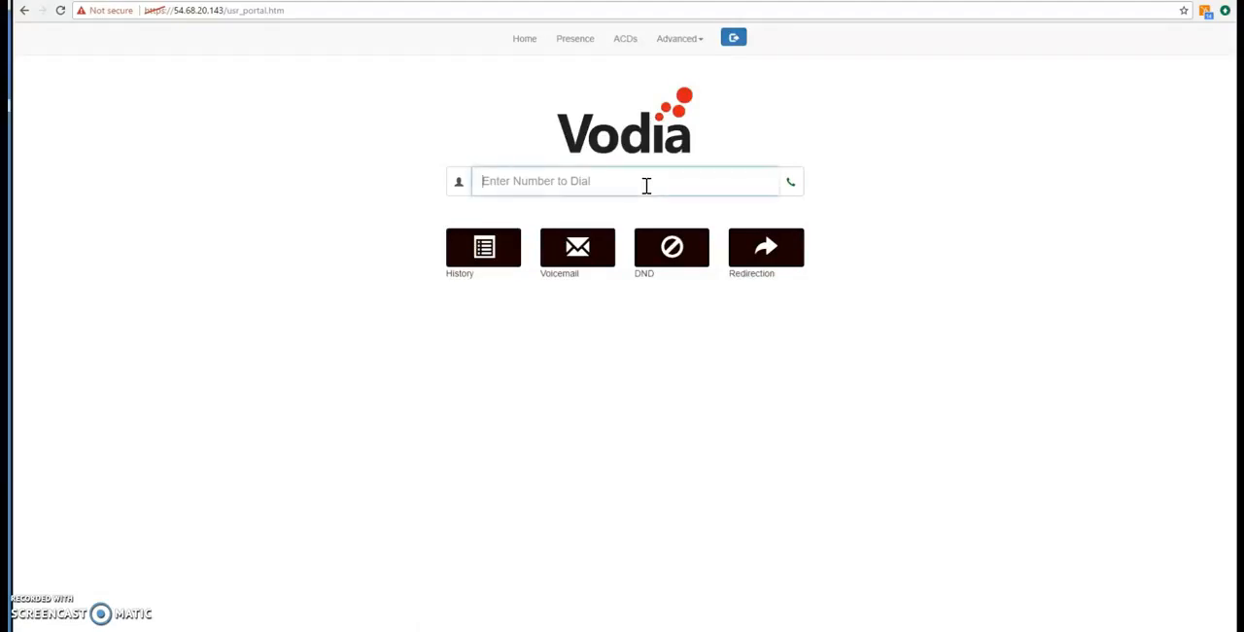
text(440)
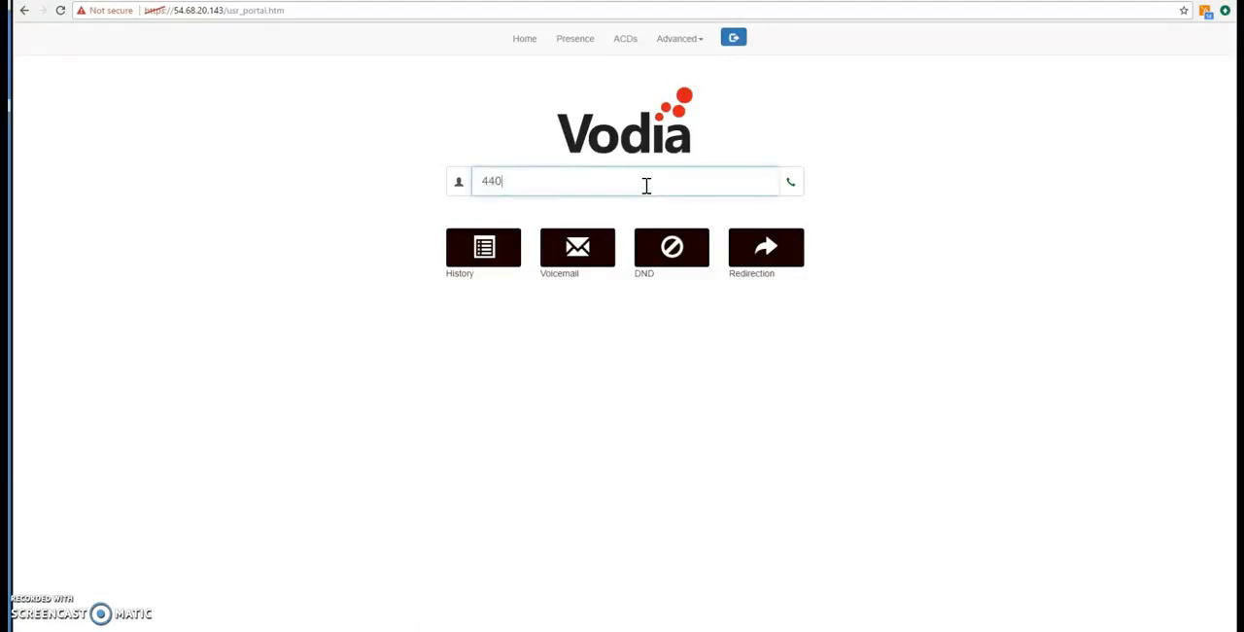
click(790, 183)
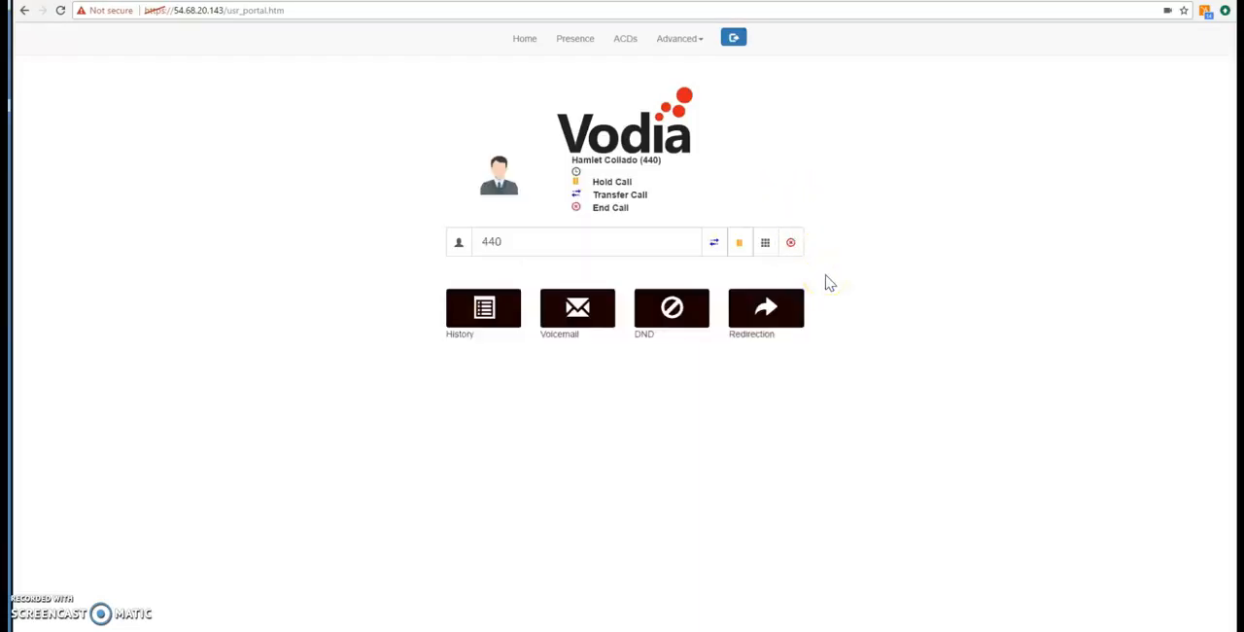
click(791, 242)
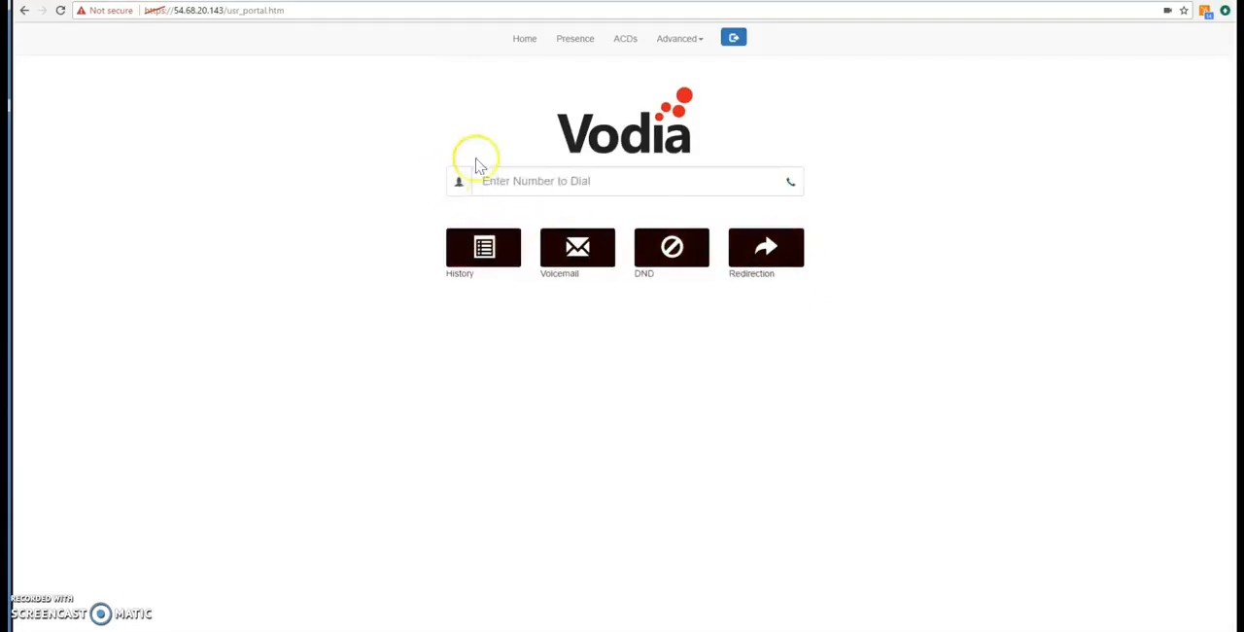
click(733, 43)
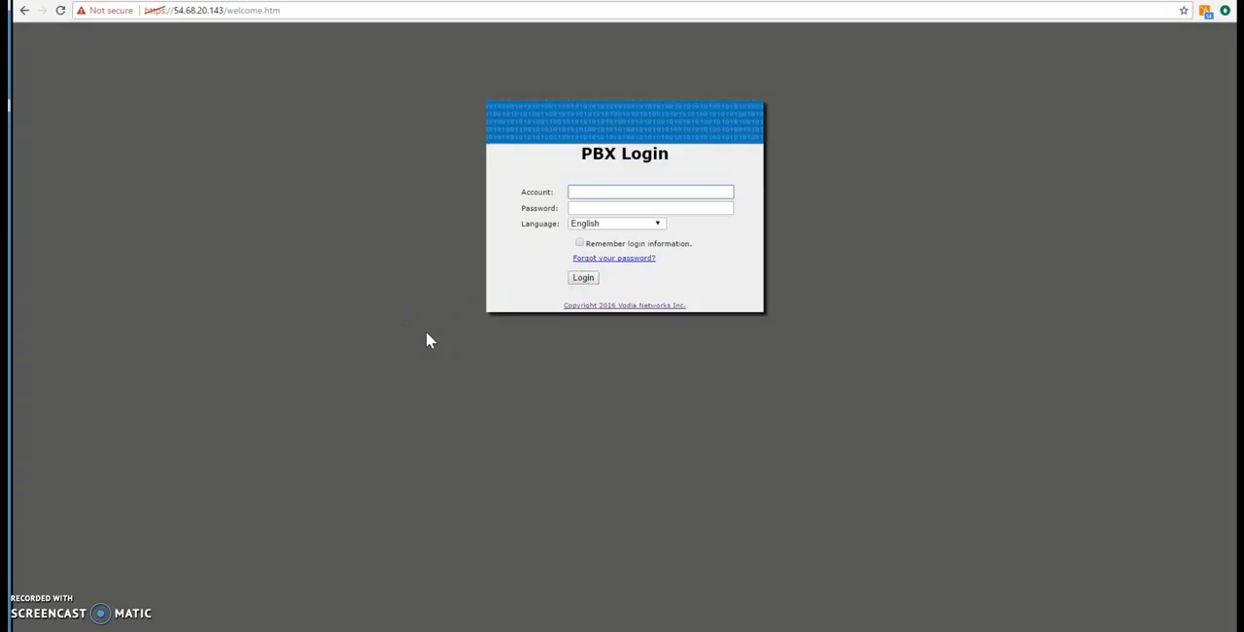
click(370, 377)
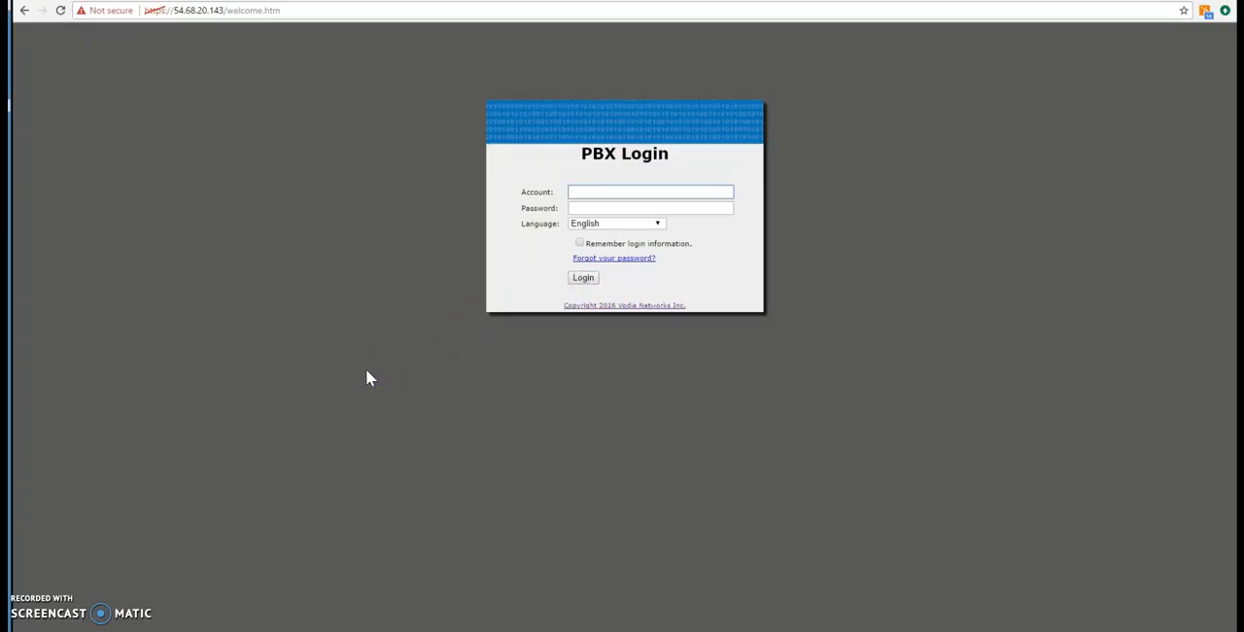